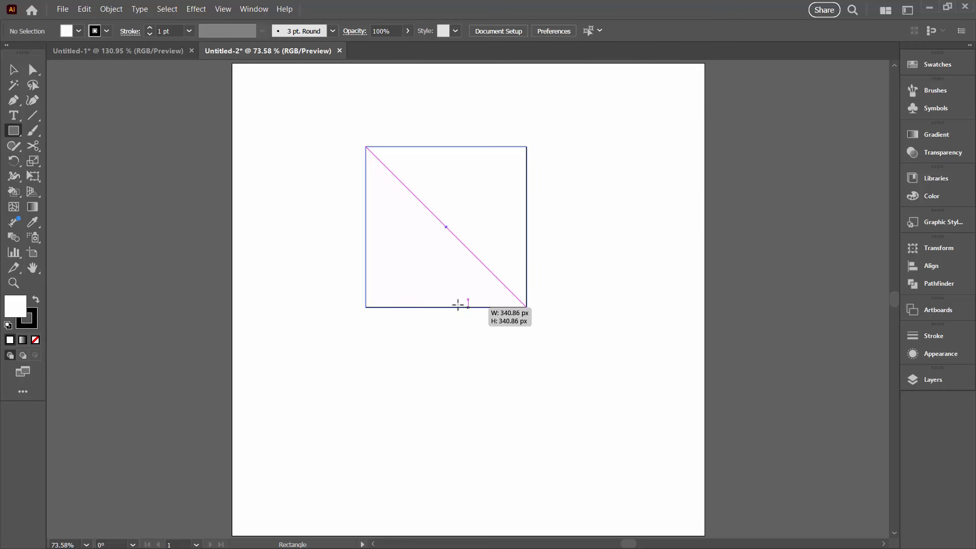
Step: Rotate the square 45° so it stands on one corner as a diamond
left_click(14, 69)
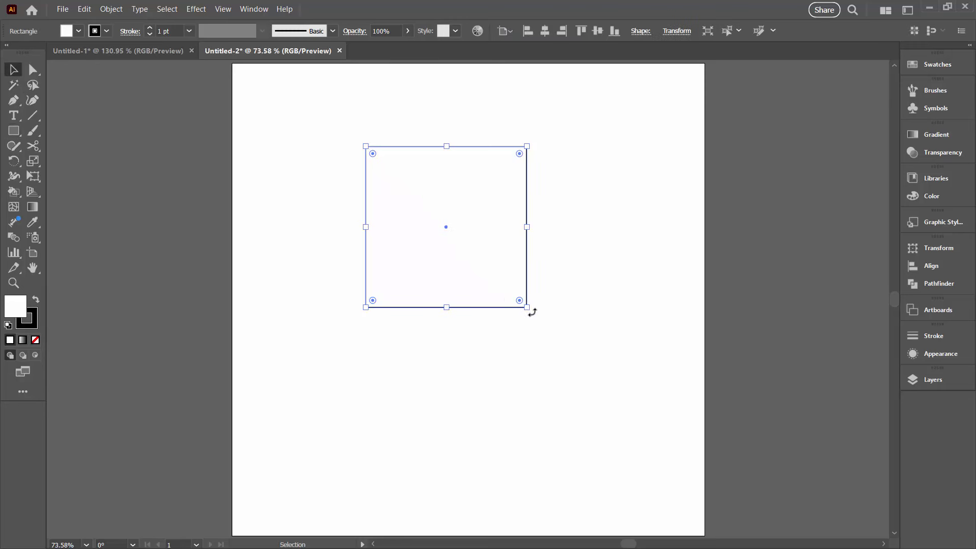
left_click_drag(532, 311, 449, 350)
left_click(376, 362)
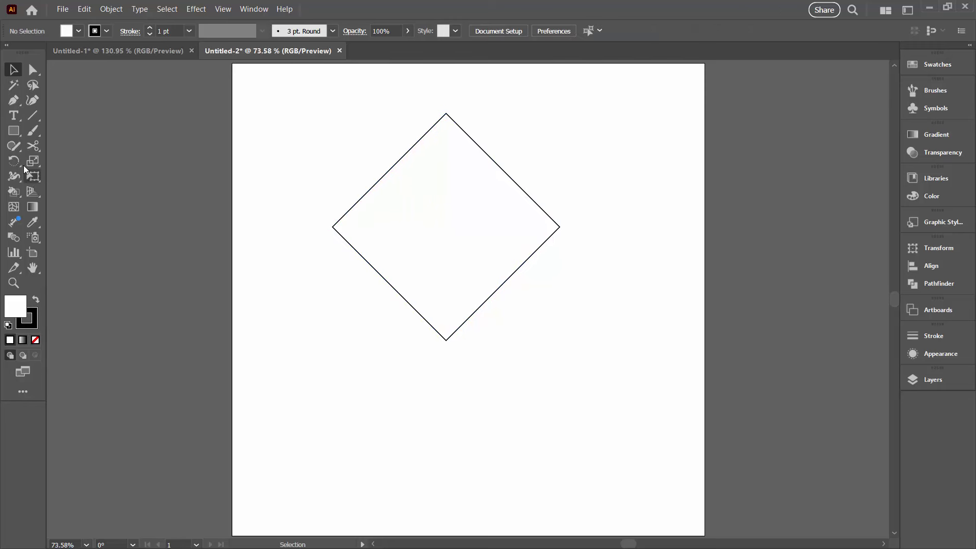
Step: Scale the diamond's left and right anchor points inward until the shape is about 248 px wide
left_click(32, 73)
left_click_drag(296, 202, 614, 262)
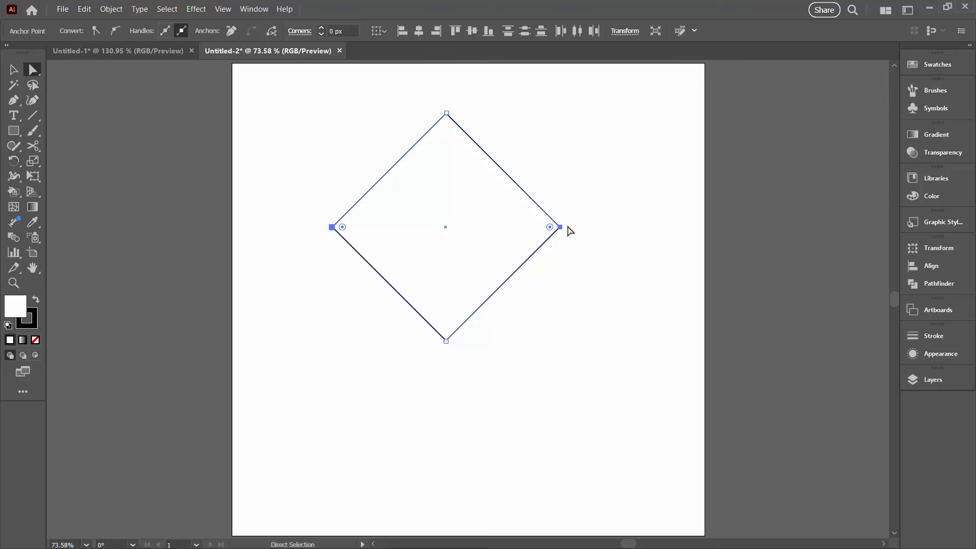
left_click_drag(35, 163, 72, 164)
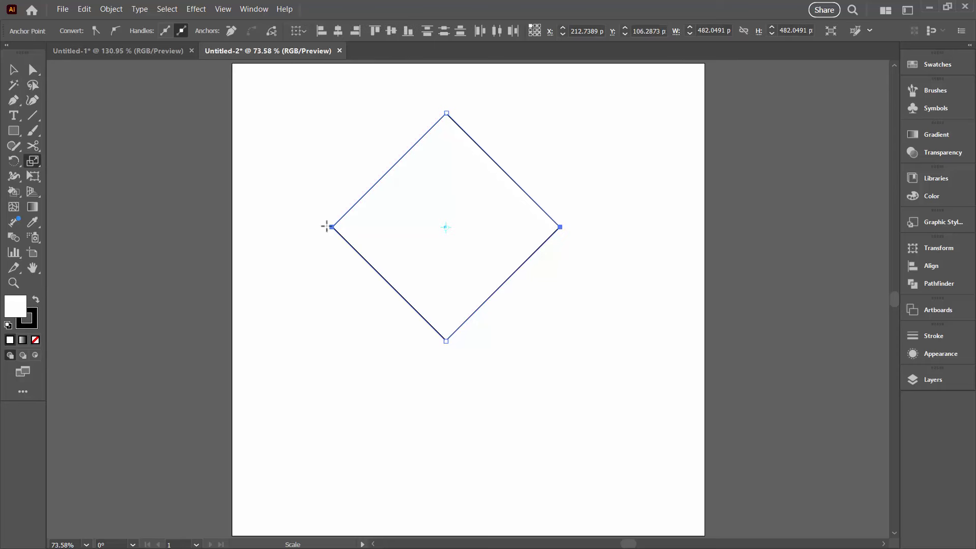
left_click_drag(333, 226, 388, 228)
key("v")
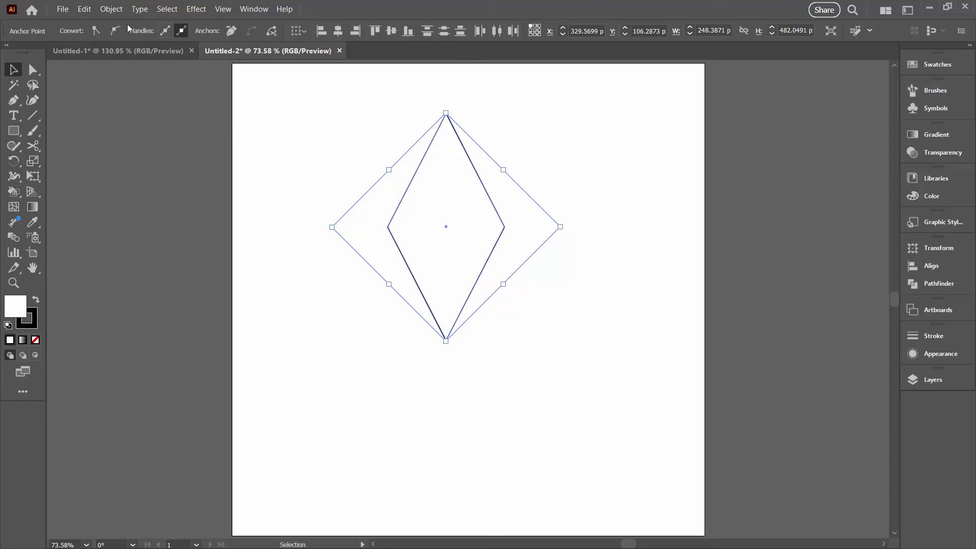
Step: Reset the narrowed diamond's bounding box so it lies upright around the shape, and deselect it
left_click(111, 9)
mouse_move(126, 21)
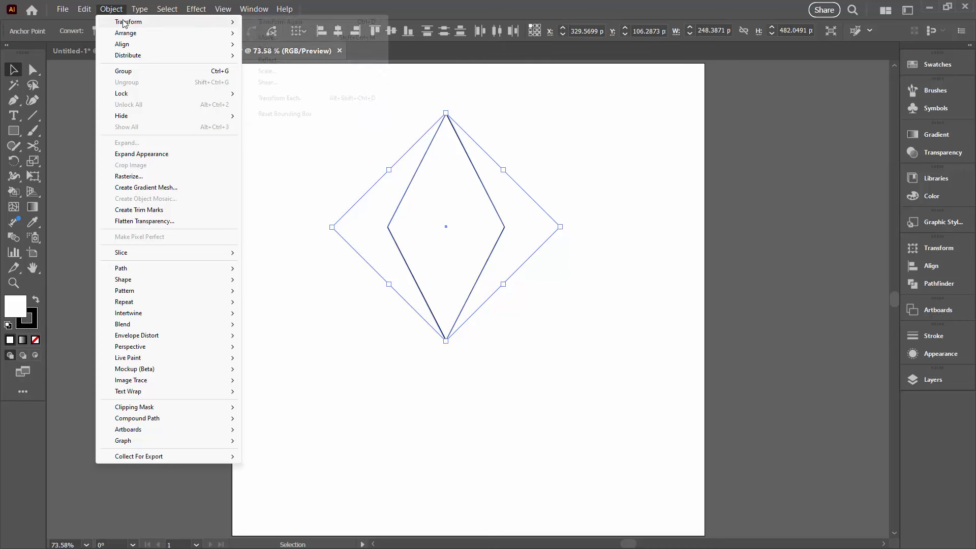
left_click(277, 114)
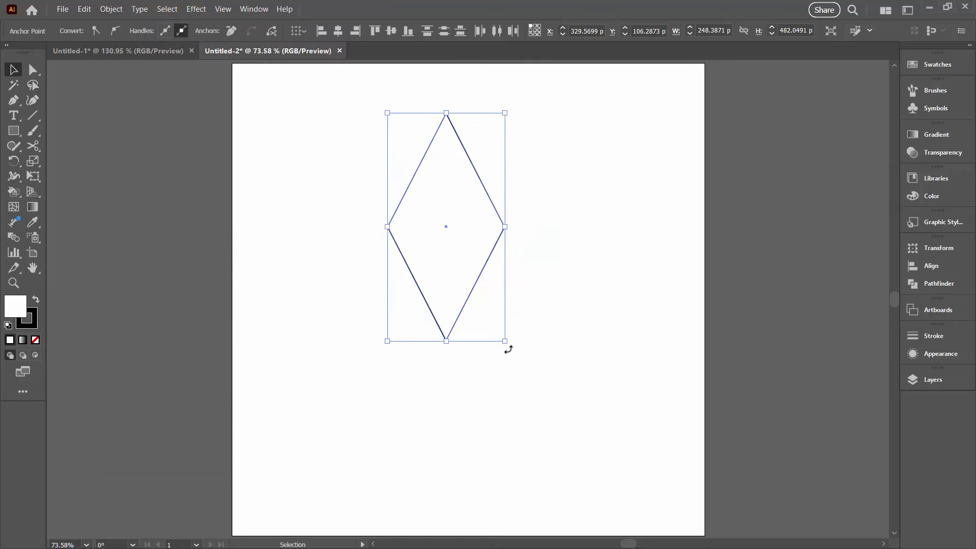
left_click(543, 341)
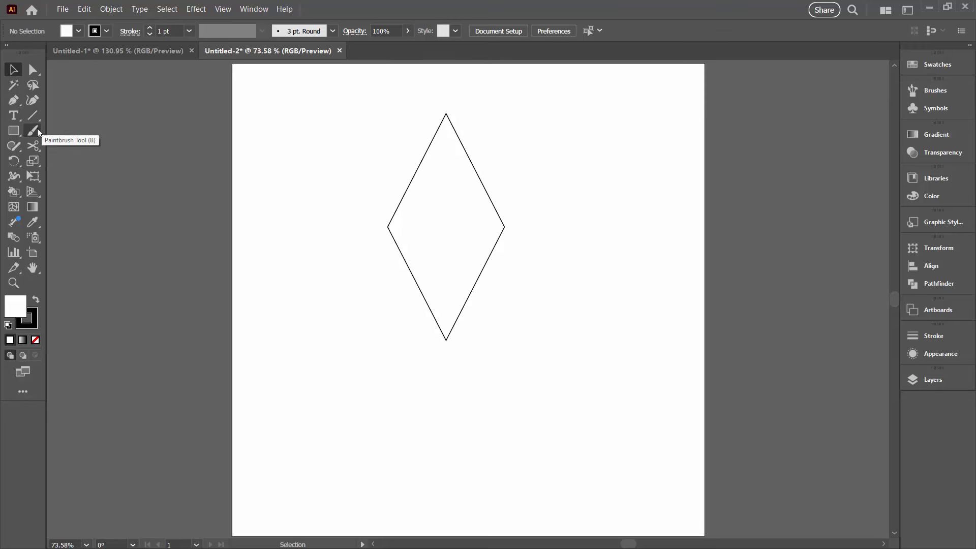
Step: Cut the diamond at its top and bottom anchor points with the Scissors tool to split it into two halves
left_click(32, 147)
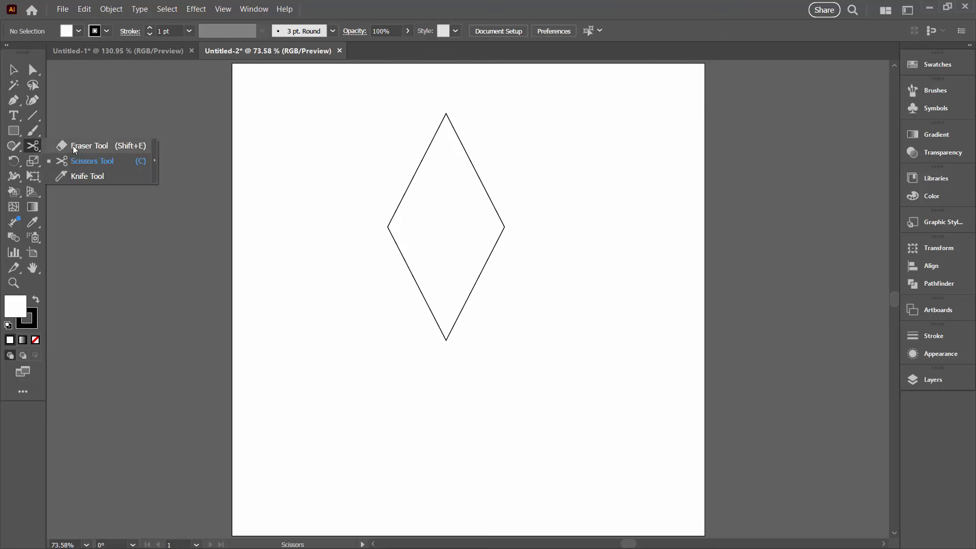
left_click(75, 160)
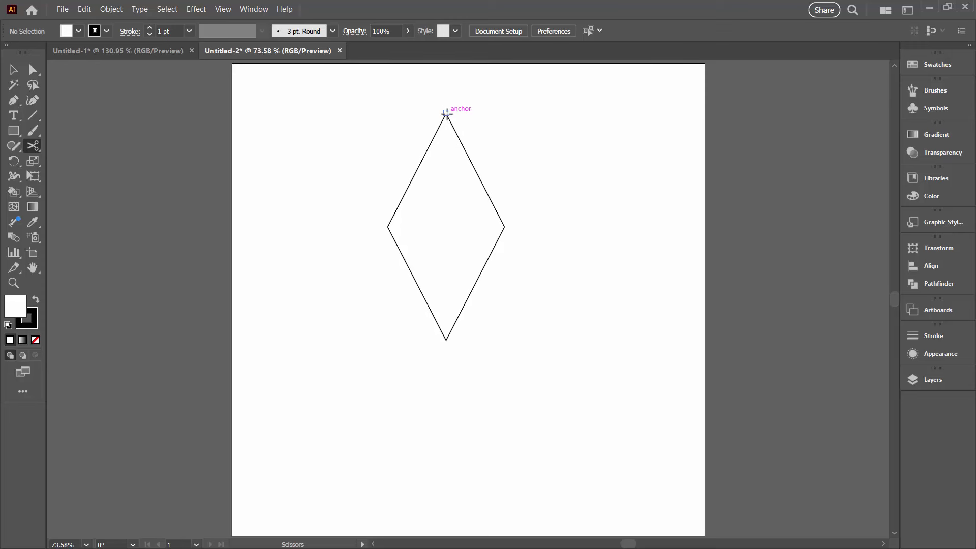
left_click(446, 113)
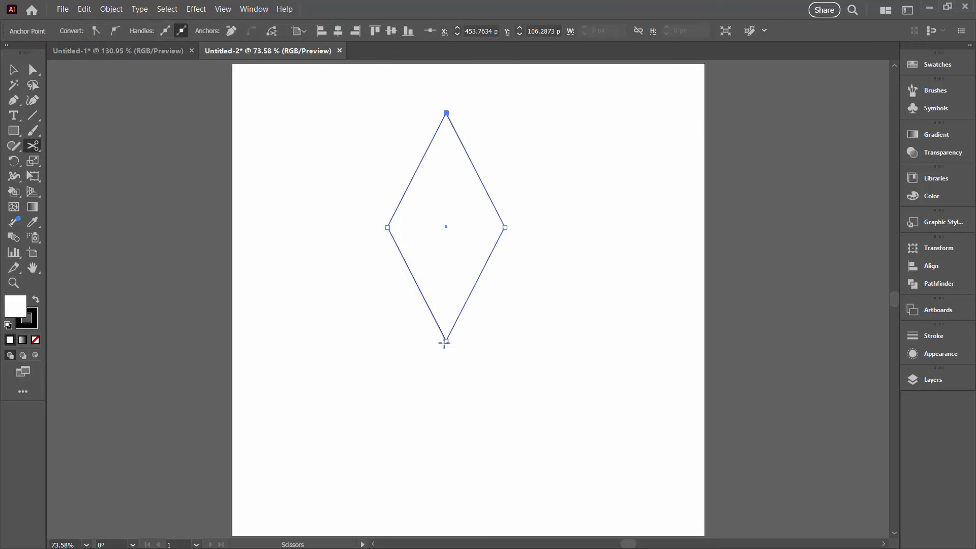
left_click(445, 340)
left_click(13, 70)
left_click(324, 208)
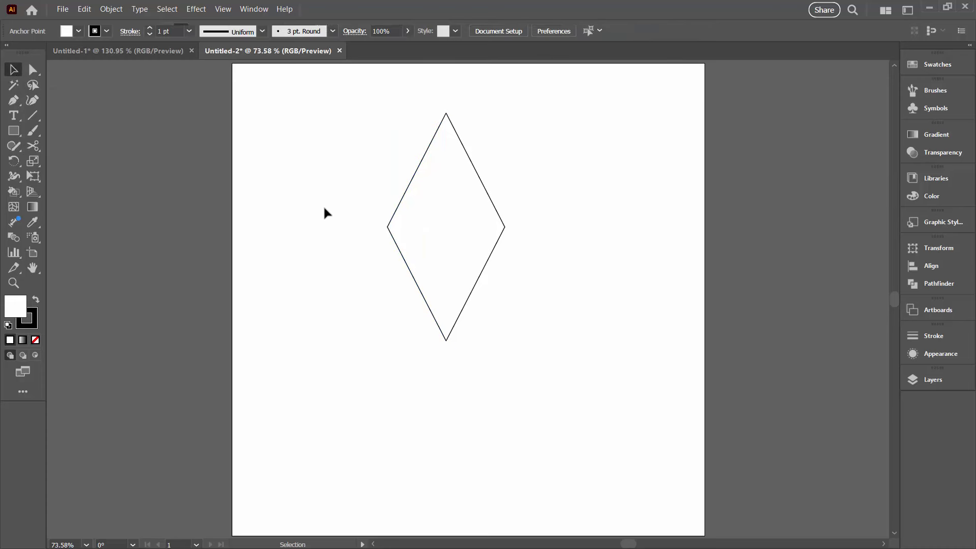
Step: Pull the left and right halves apart to check the cut, and undo both moves
left_click_drag(392, 244, 349, 243)
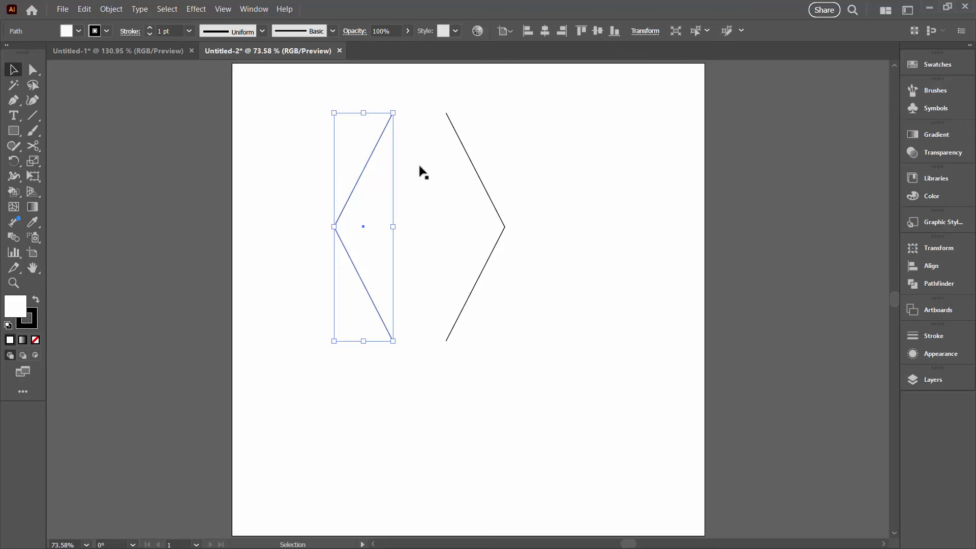
left_click_drag(479, 279, 502, 279)
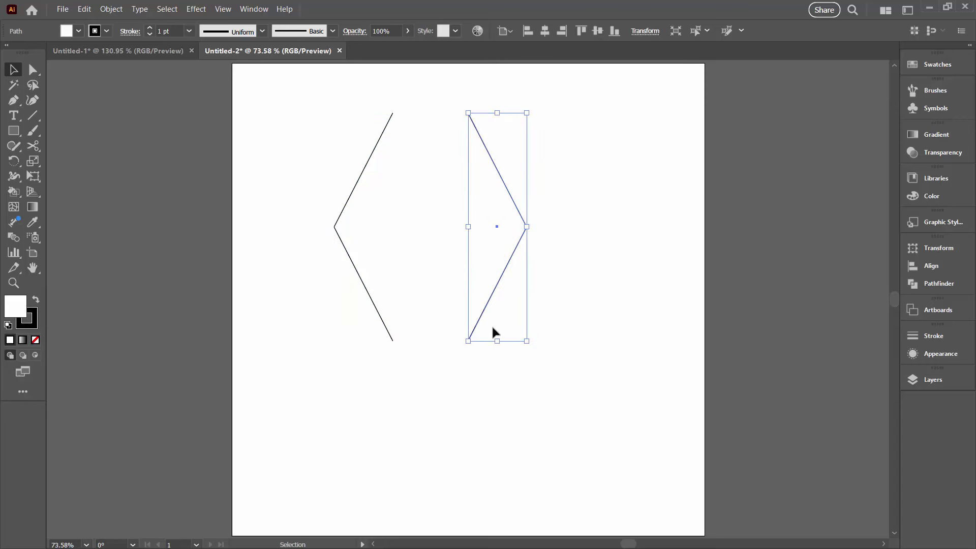
key("ctrl+z")
key("ctrl+z")
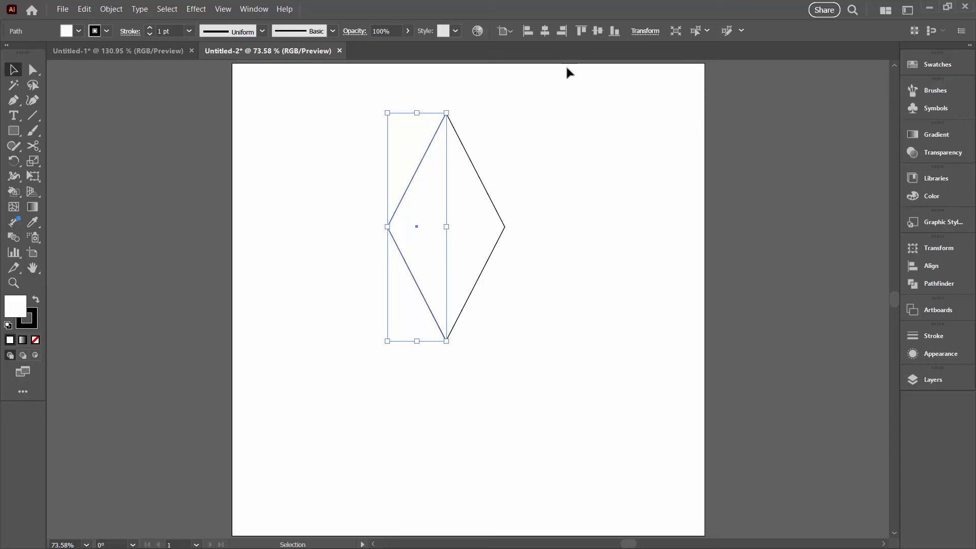
left_click(312, 155)
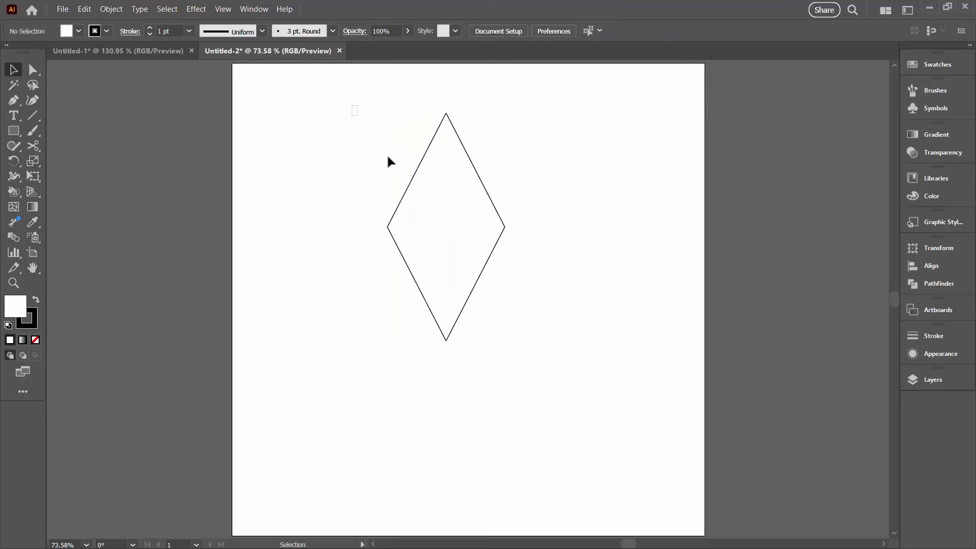
Step: Remove the fill from both diamond halves and move them together about 24 px right and 60 px down
left_click_drag(388, 162, 545, 364)
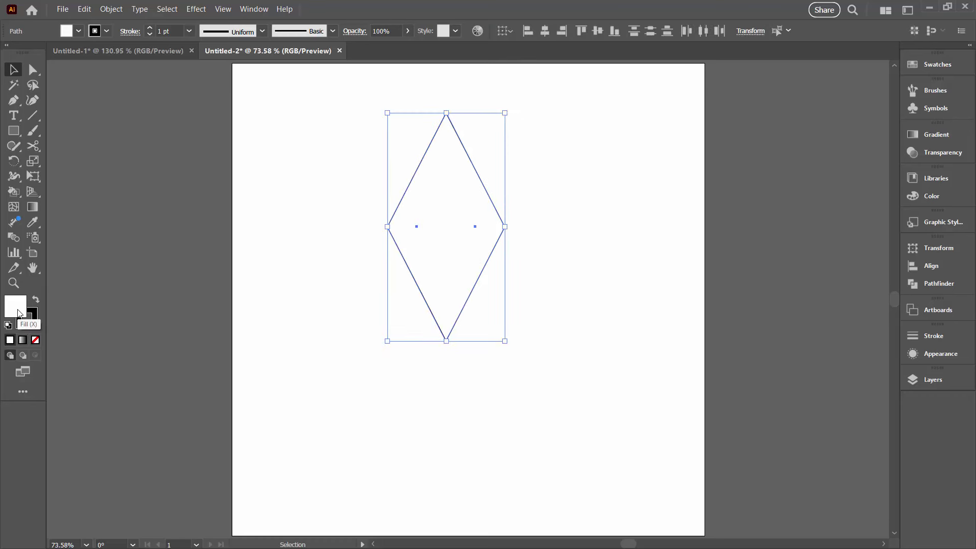
key("slash")
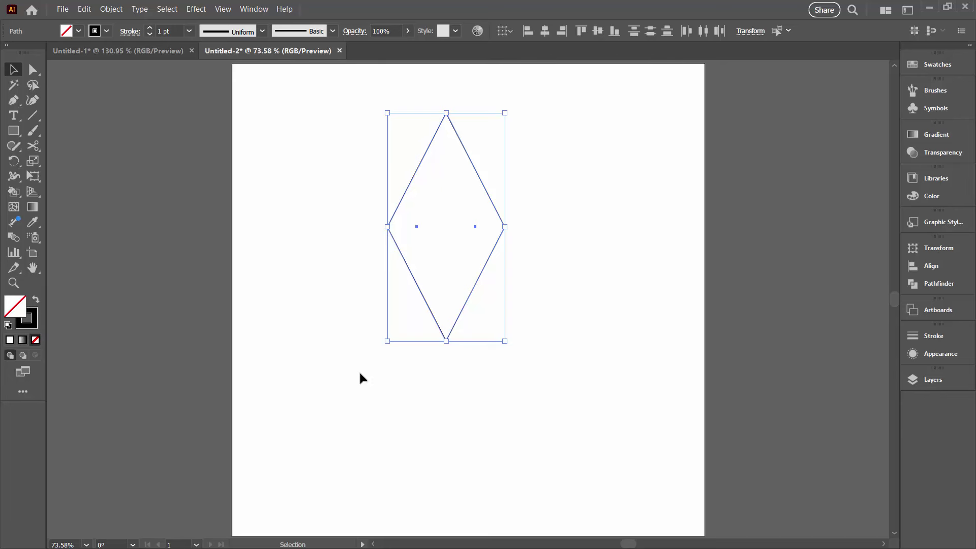
left_click(368, 343)
left_click_drag(366, 135, 524, 325)
left_click_drag(470, 295, 482, 325)
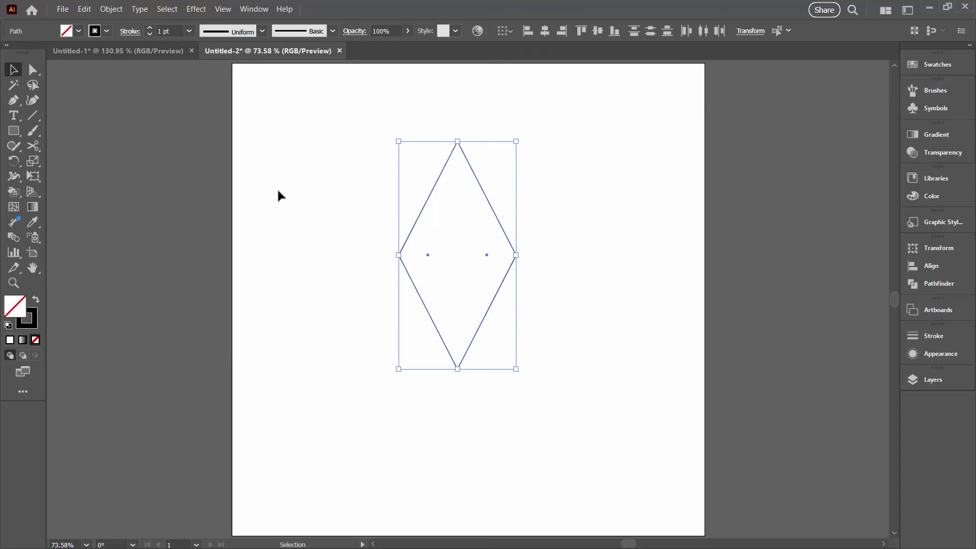
Step: Try blending the two diamond halves, and undo the blend
left_click(109, 9)
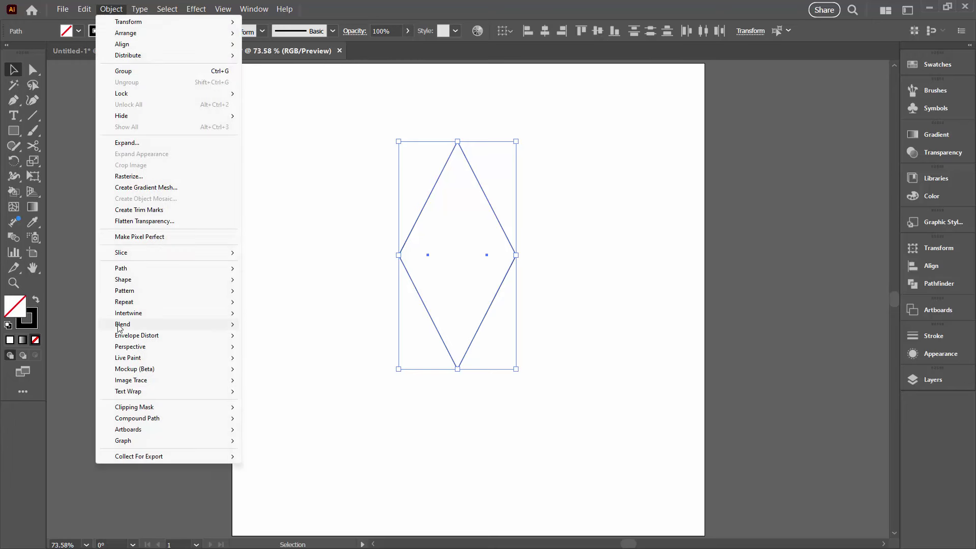
mouse_move(120, 328)
left_click(280, 323)
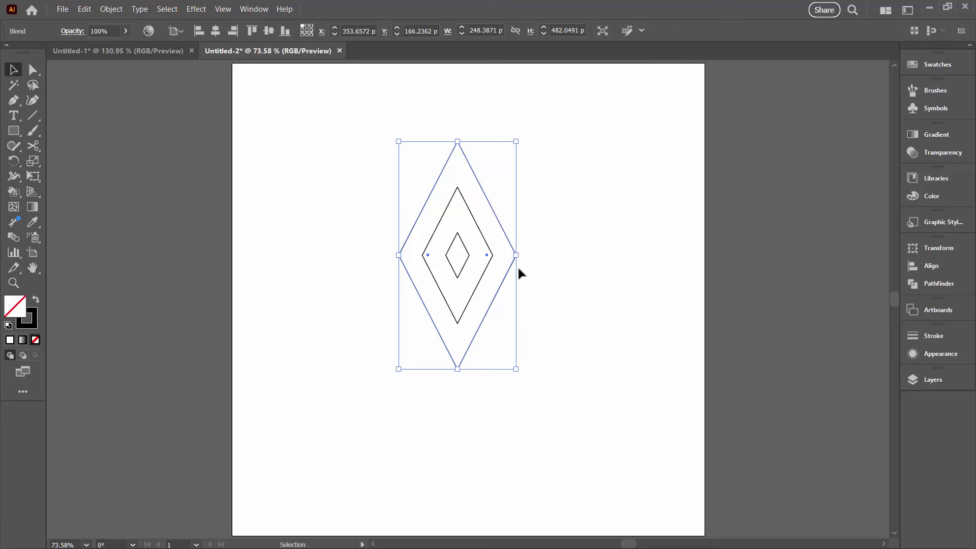
left_click(541, 303)
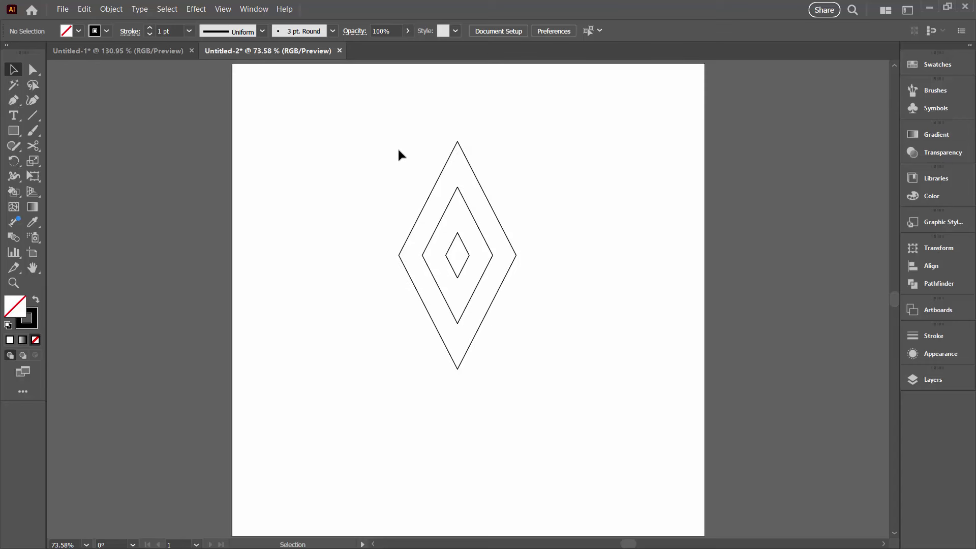
key("ctrl+z")
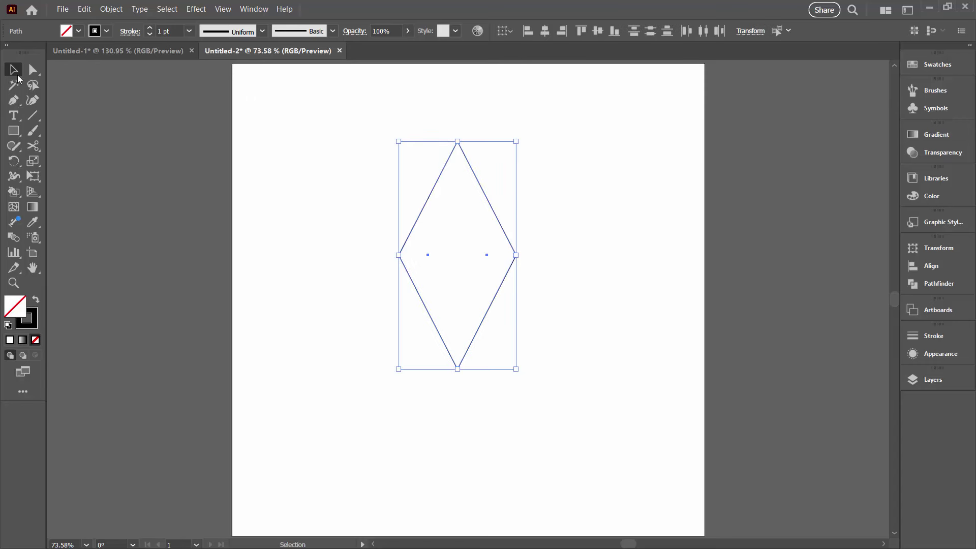
left_click(292, 264)
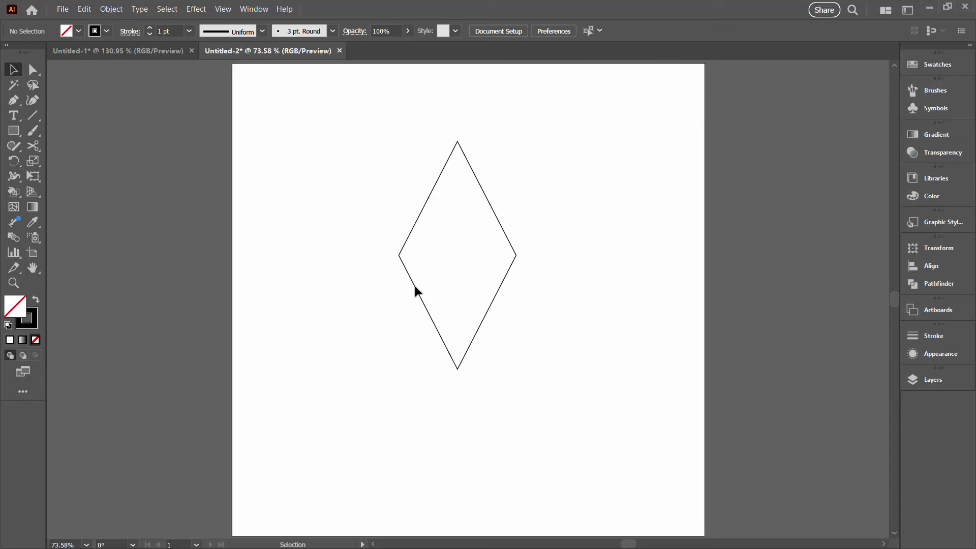
Step: Move the left half of the diamond about 74 px to the left, away from the right half
left_click(418, 290)
left_click_drag(413, 294, 381, 286)
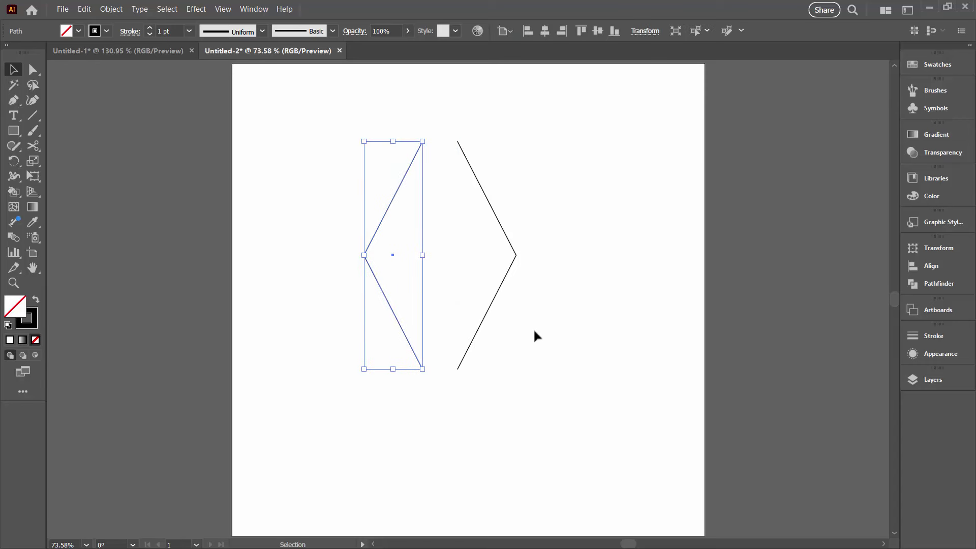
left_click(519, 330)
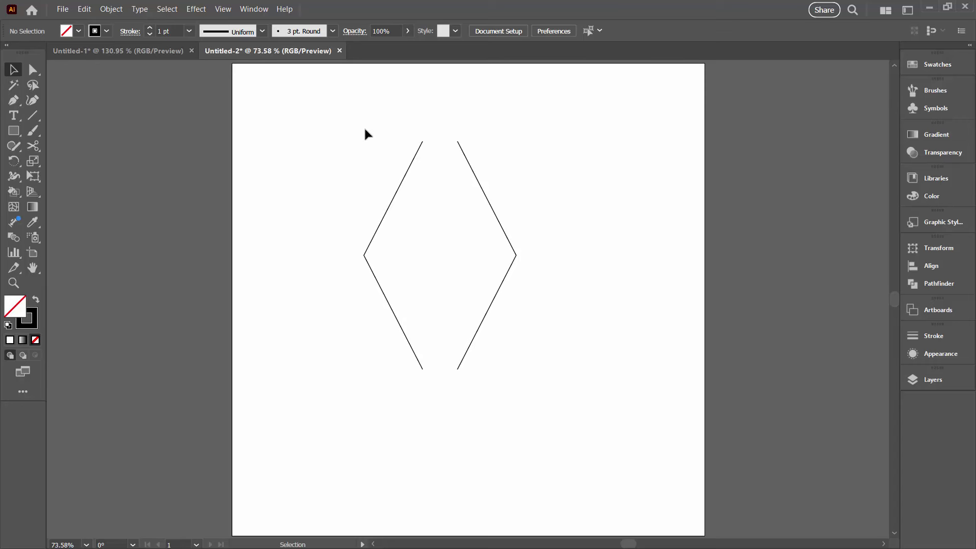
Step: Reflect the left half of the diamond across the horizontal axis, without making a copy
left_click_drag(388, 145, 420, 263)
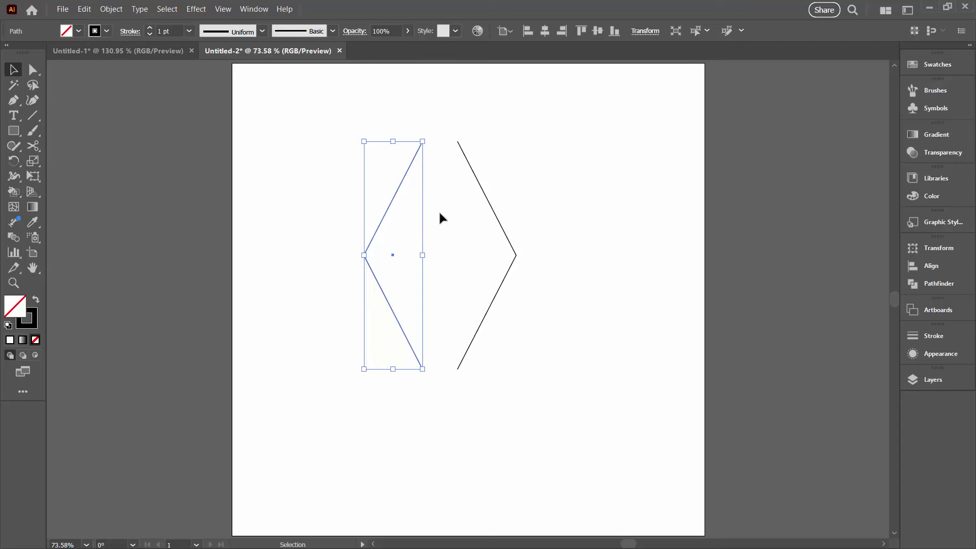
left_click(116, 11)
mouse_move(130, 22)
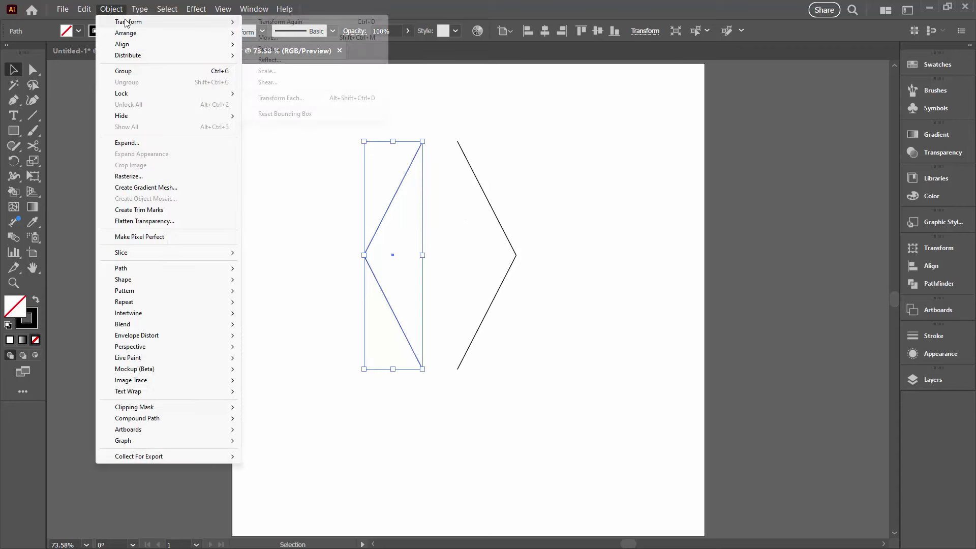
left_click(269, 60)
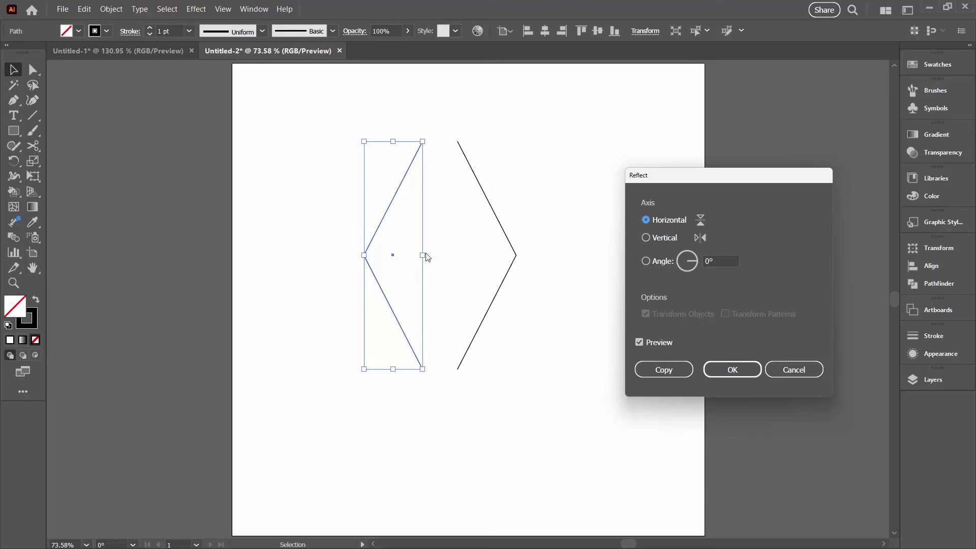
left_click(732, 370)
left_click(468, 338)
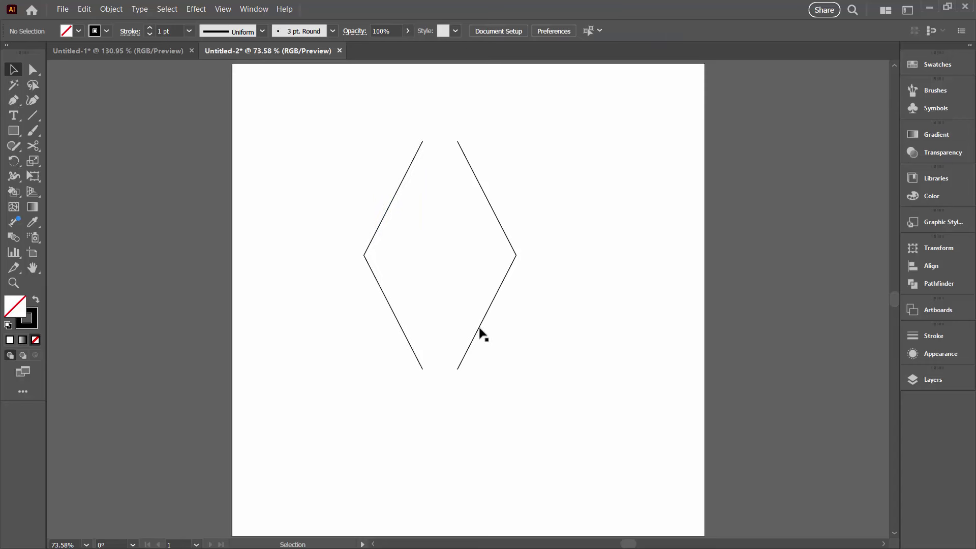
Step: Move the right half about 74 px left so its ends meet the left half, and blend the two halves
left_click_drag(481, 331, 445, 331)
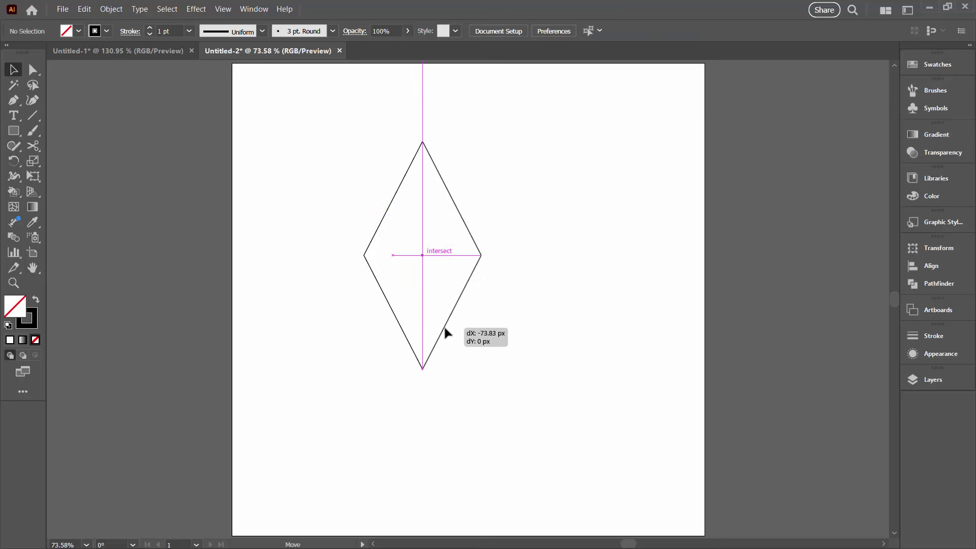
left_click_drag(325, 147, 530, 400)
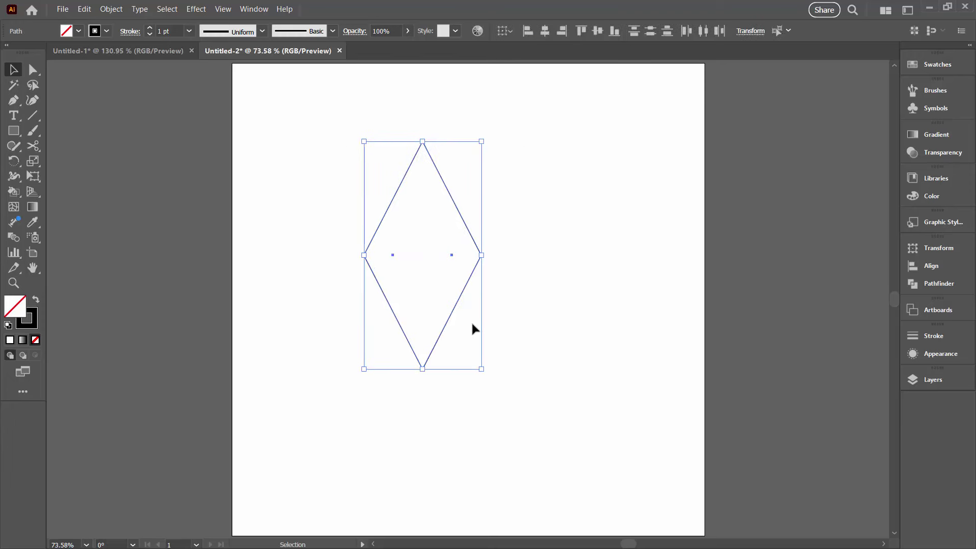
left_click(111, 9)
mouse_move(142, 325)
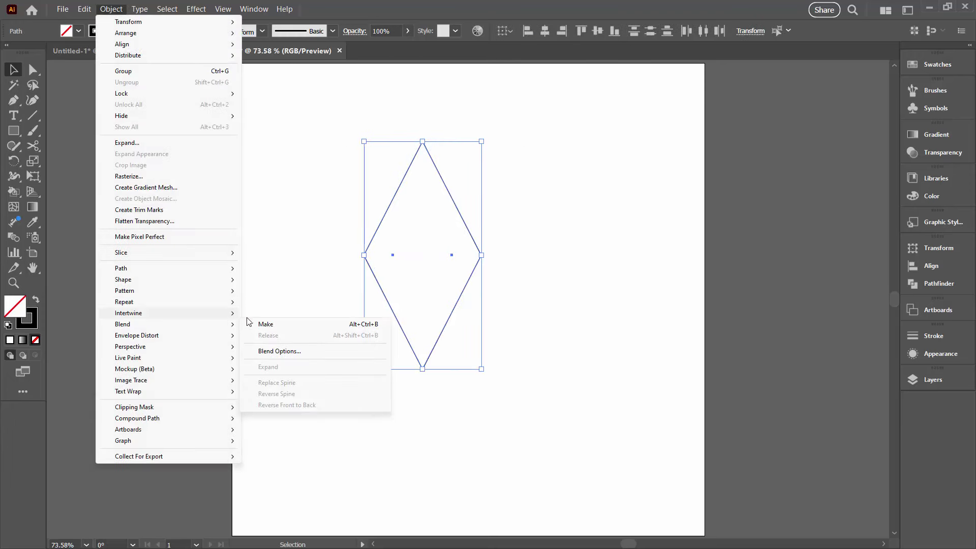
left_click(277, 326)
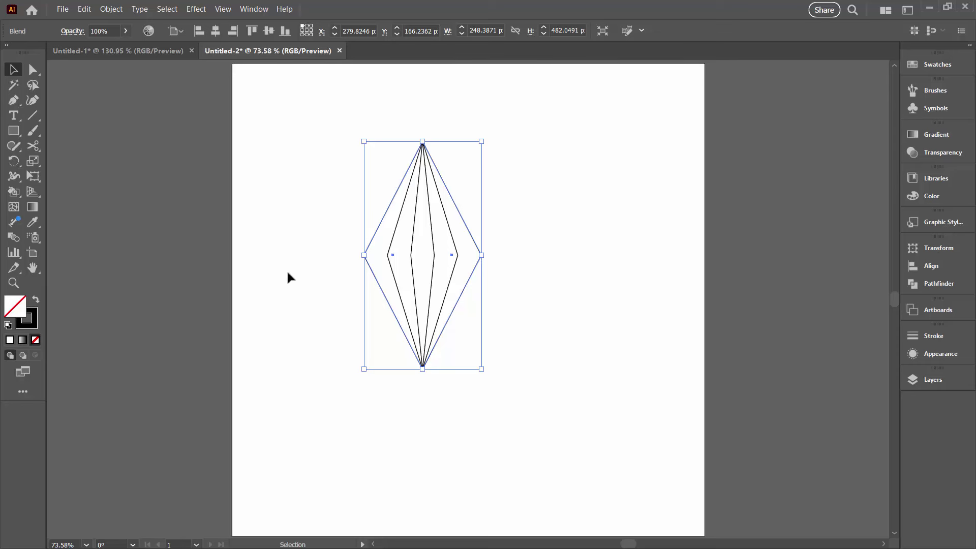
Step: Set the diamond blend's spacing to Specified Steps with 6 steps
double_click(14, 239)
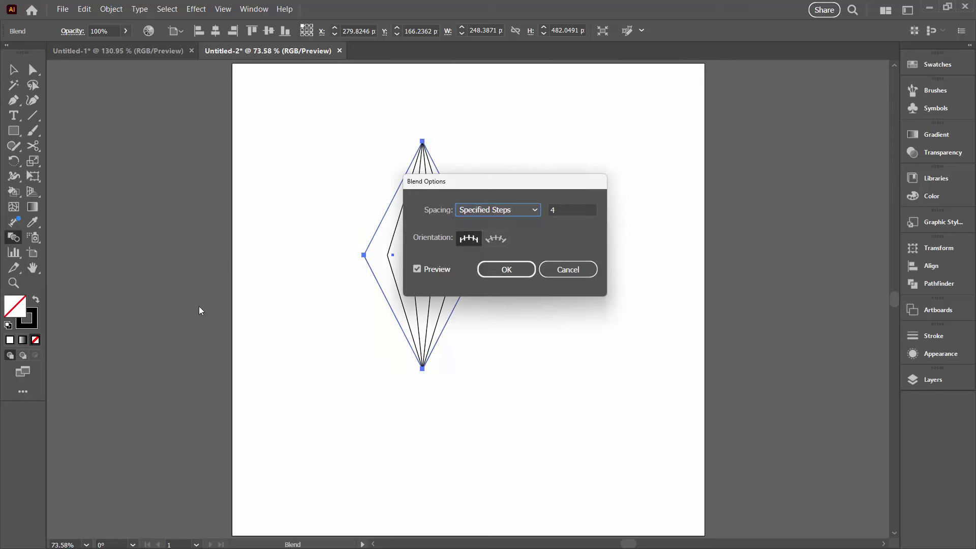
left_click_drag(445, 183, 570, 283)
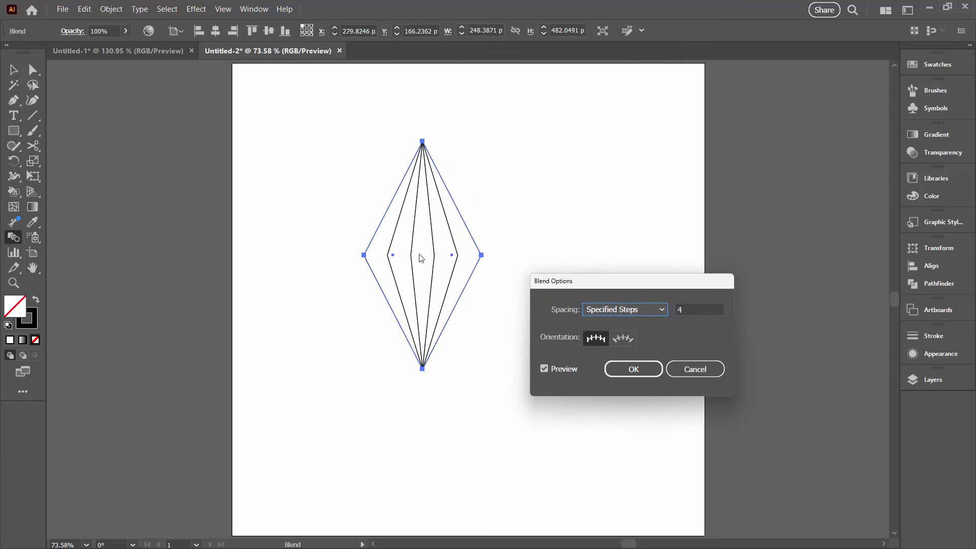
left_click(683, 310)
left_click(661, 309)
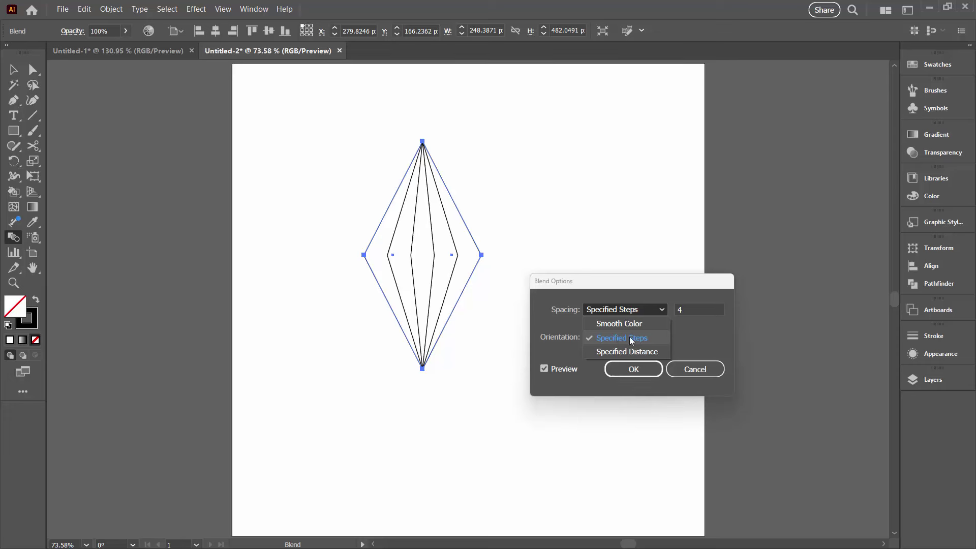
left_click(681, 332)
left_click(684, 310)
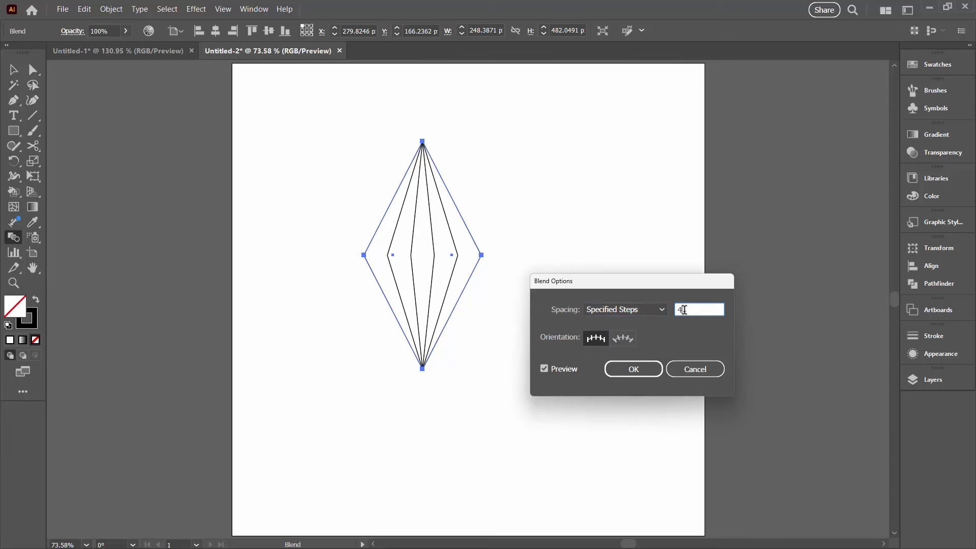
key("Up")
key("Up")
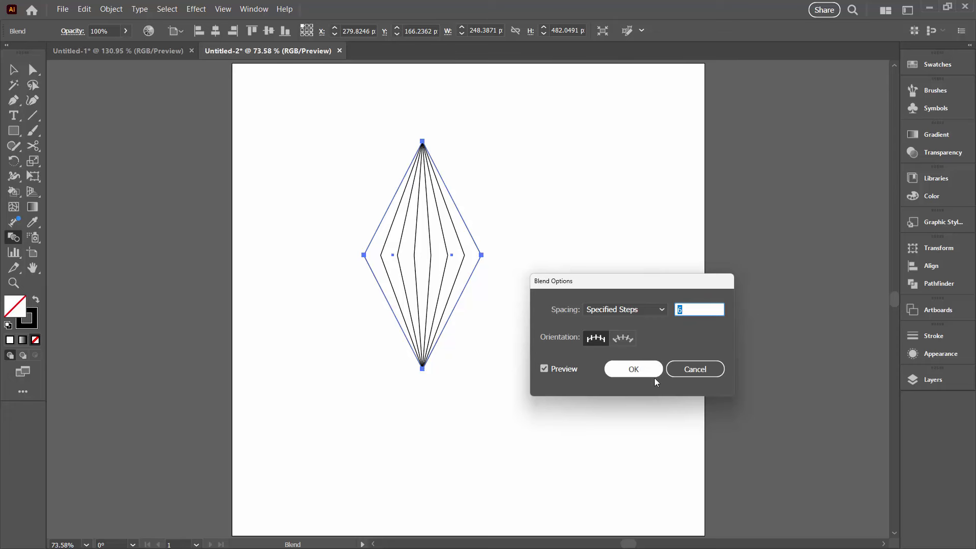
left_click(627, 373)
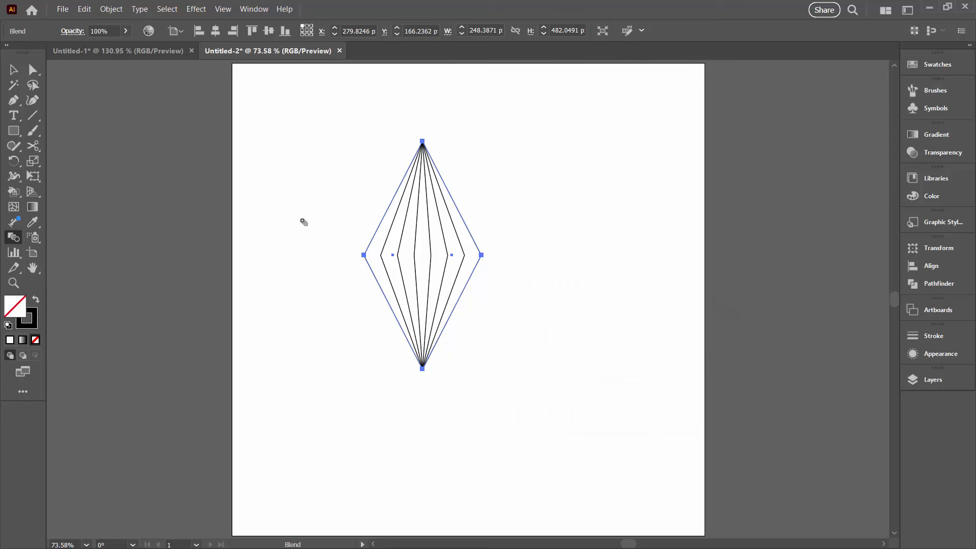
Step: Select the blended diamond and expand the blend into separate paths
left_click(15, 74)
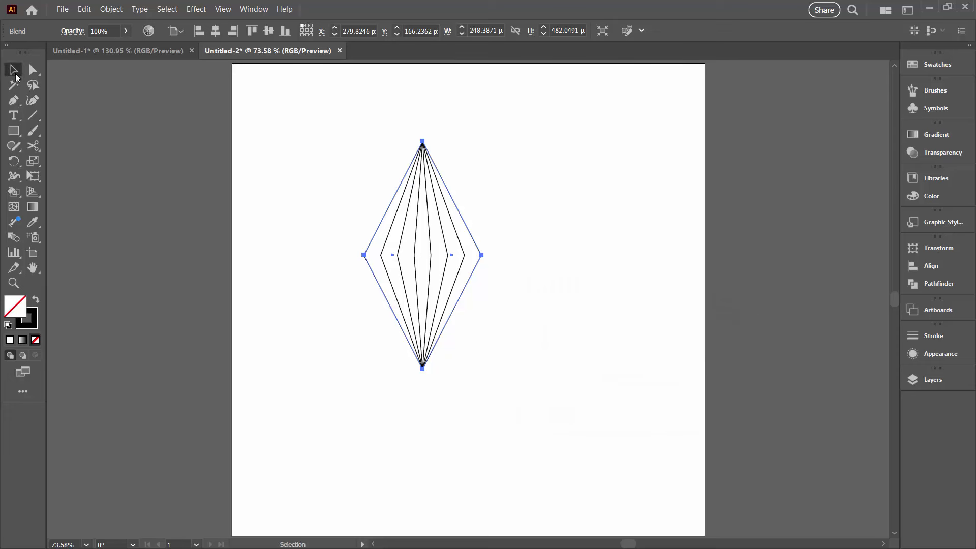
left_click(239, 248)
left_click(401, 233)
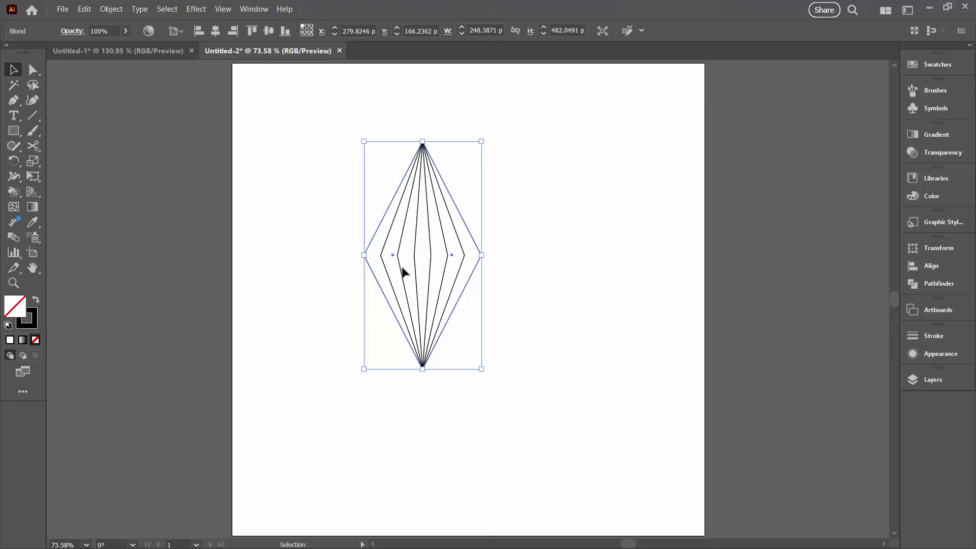
left_click(111, 9)
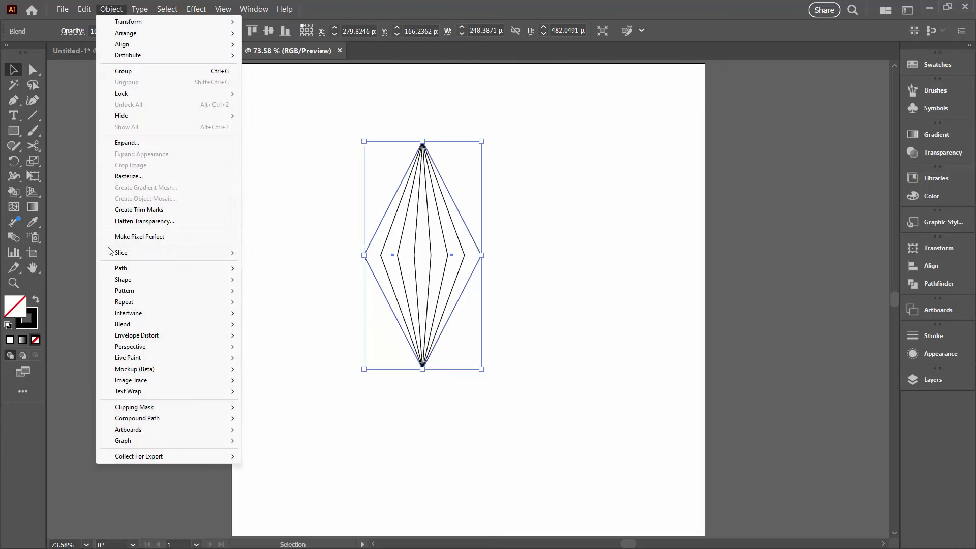
mouse_move(122, 325)
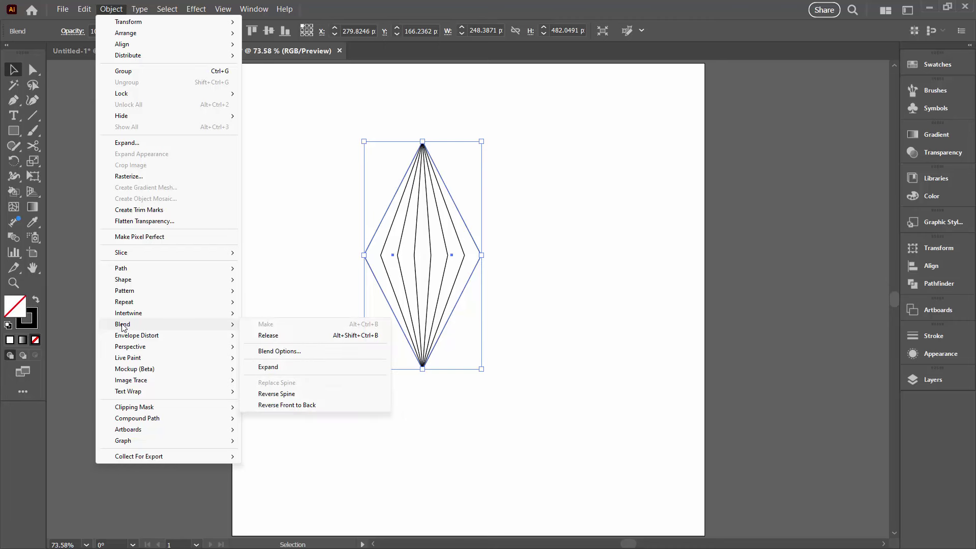
left_click(276, 368)
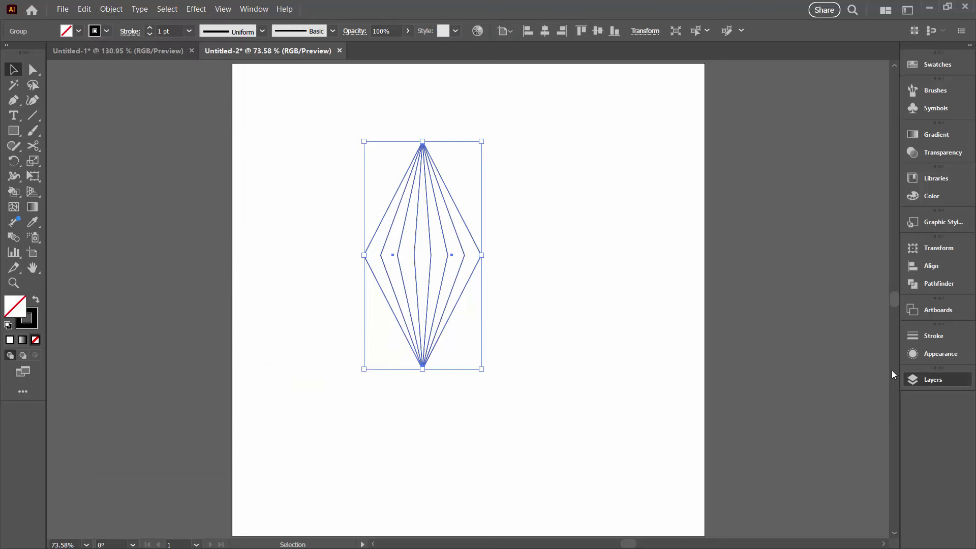
Step: List the individual paths inside Layer 1's group, with the layer list floating beside the diamond and wide enough to read the names
left_click(793, 191)
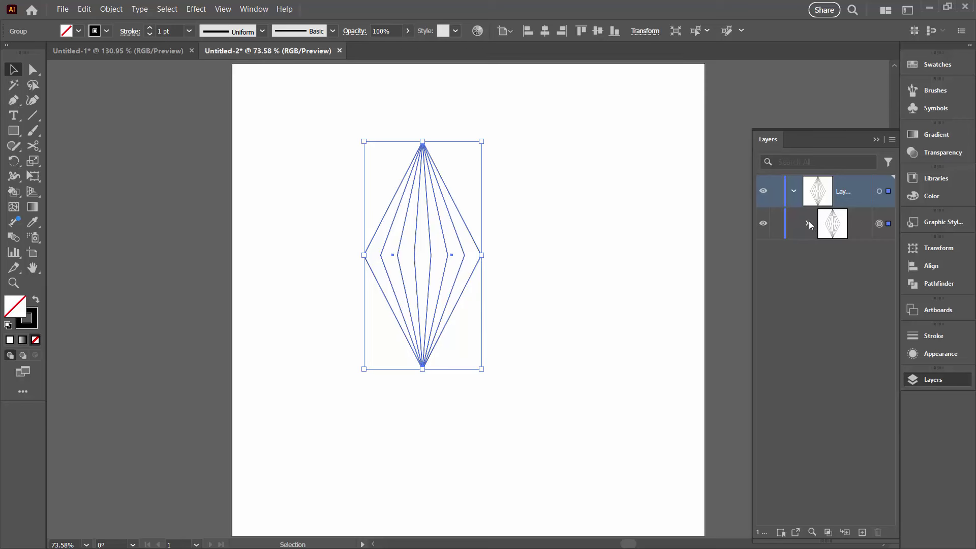
left_click(807, 223)
left_click_drag(752, 134, 665, 112)
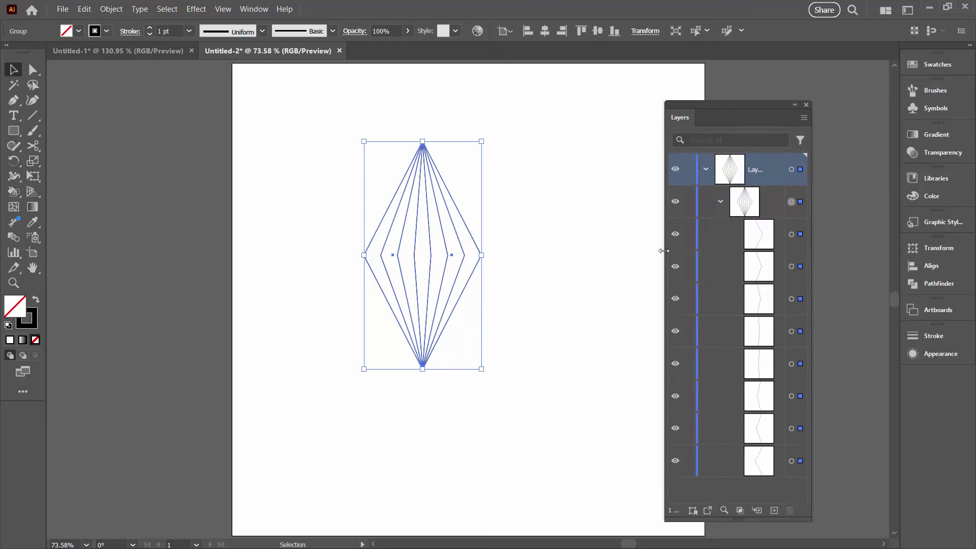
left_click_drag(664, 251, 580, 248)
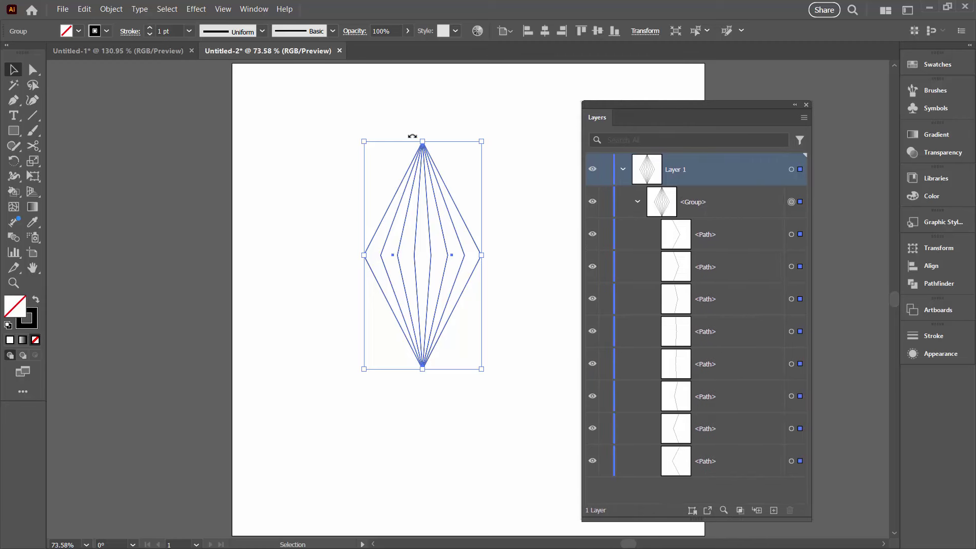
Step: Select the entire expanded diamond and make it a Live Paint group
left_click(373, 136)
left_click_drag(328, 118, 488, 371)
left_click(110, 9)
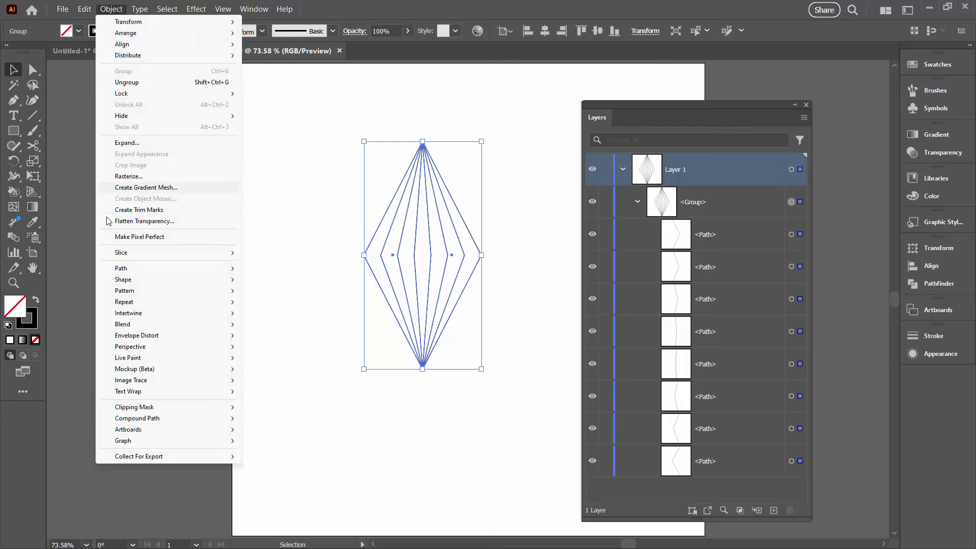
mouse_move(127, 358)
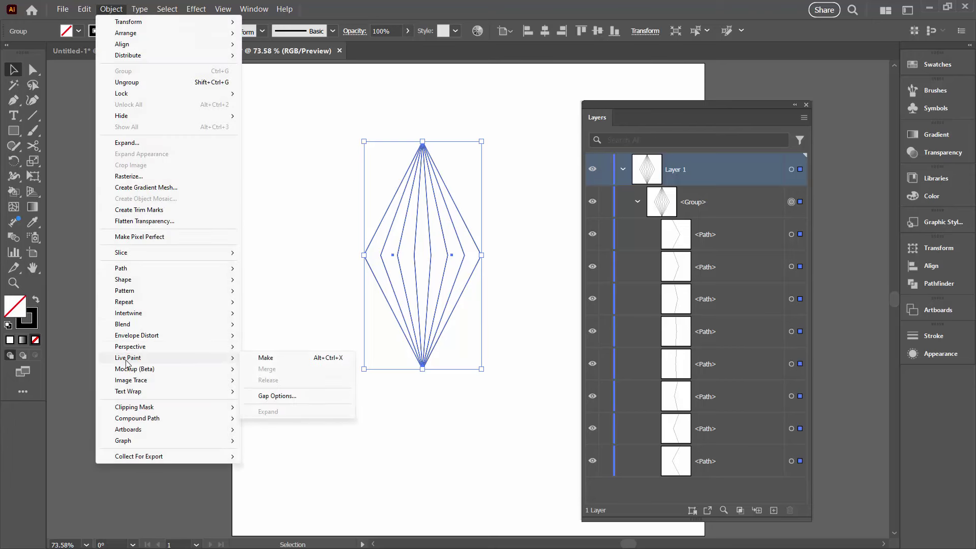
left_click(266, 358)
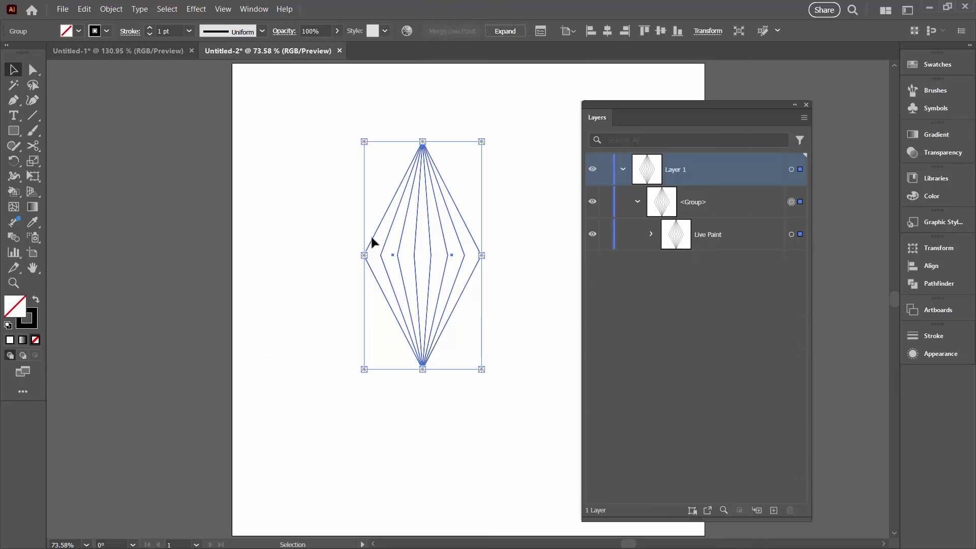
Step: Activate the Live Paint Bucket and accept its options with Paint Fills on, Paint Strokes off and a 4 pt Light Red highlight
left_click(16, 195)
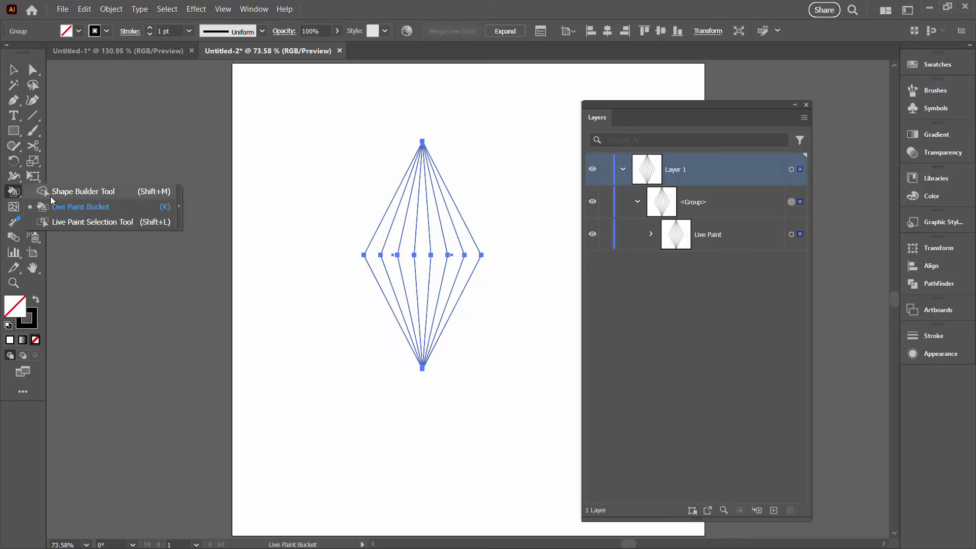
left_click(61, 209)
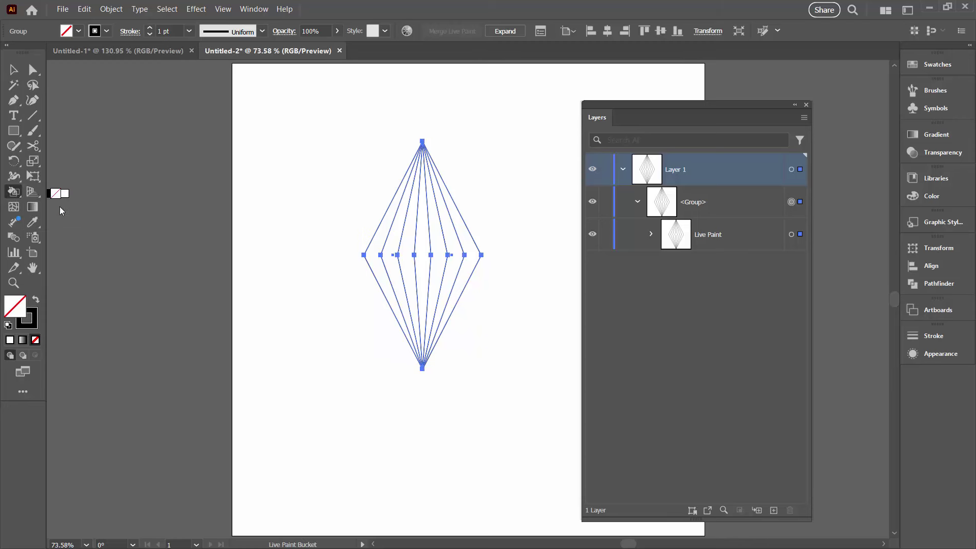
double_click(14, 194)
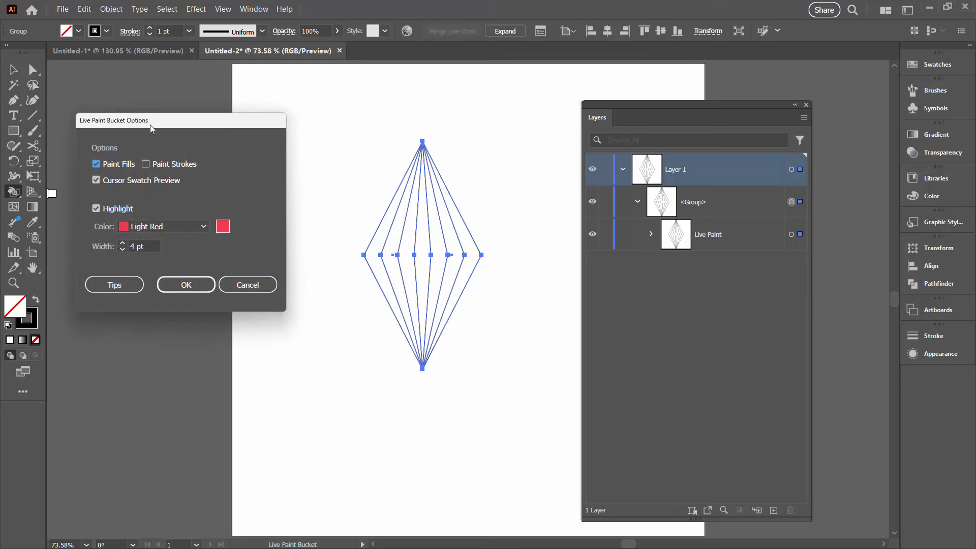
mouse_move(151, 124)
left_mouse_down()
mouse_move(185, 172)
mouse_move(207, 259)
left_mouse_up()
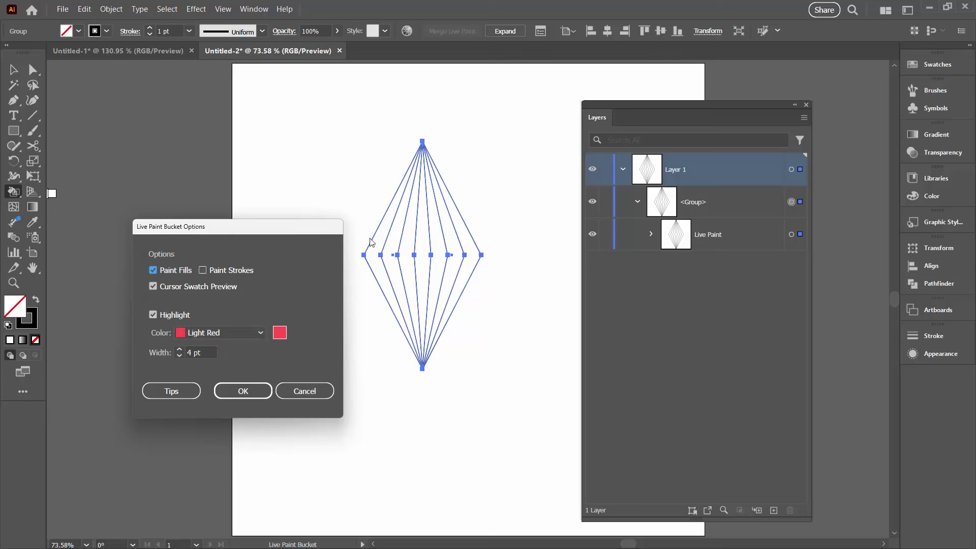
left_click(227, 392)
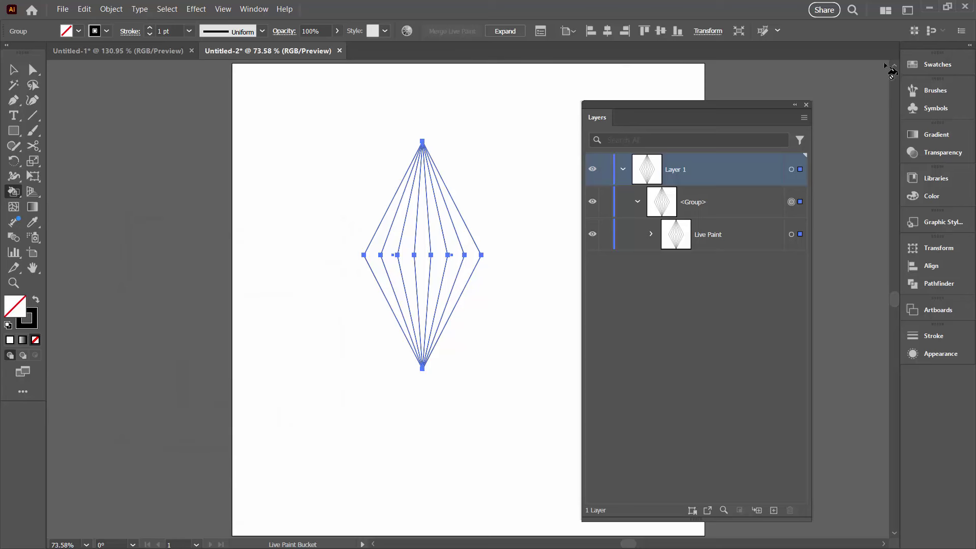
Step: Place the swatches next to the diamond and fill its central section with the darkest red, the first shade of the red color group
left_click(914, 64)
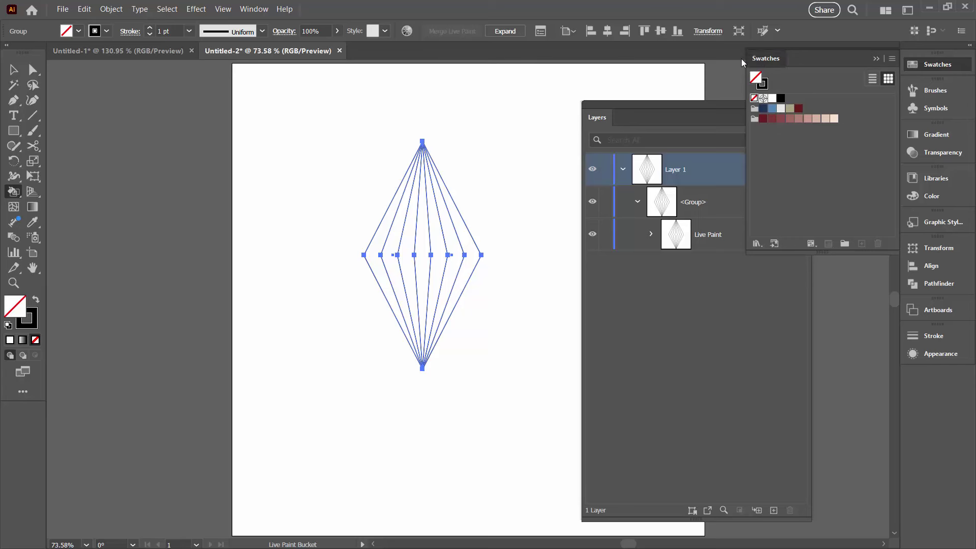
left_click_drag(747, 58, 518, 223)
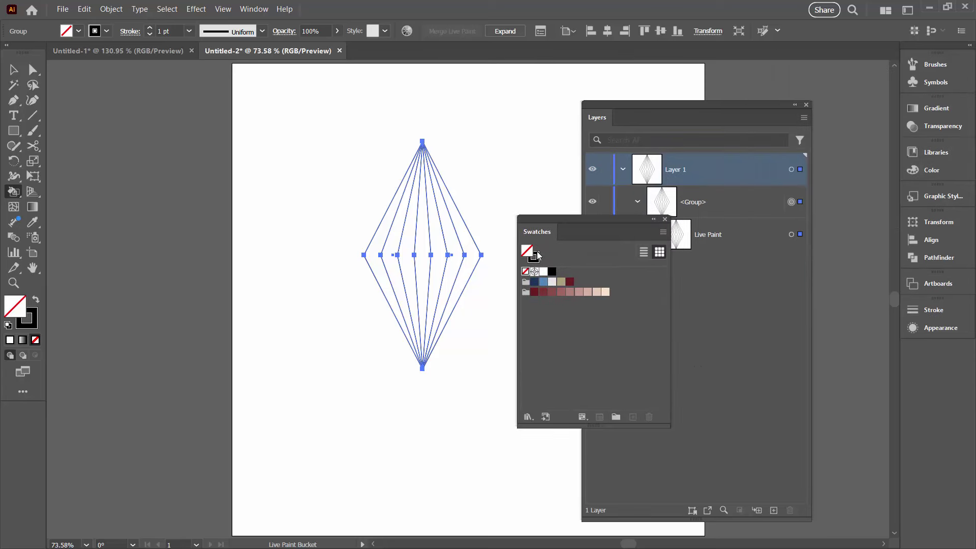
left_click(534, 292)
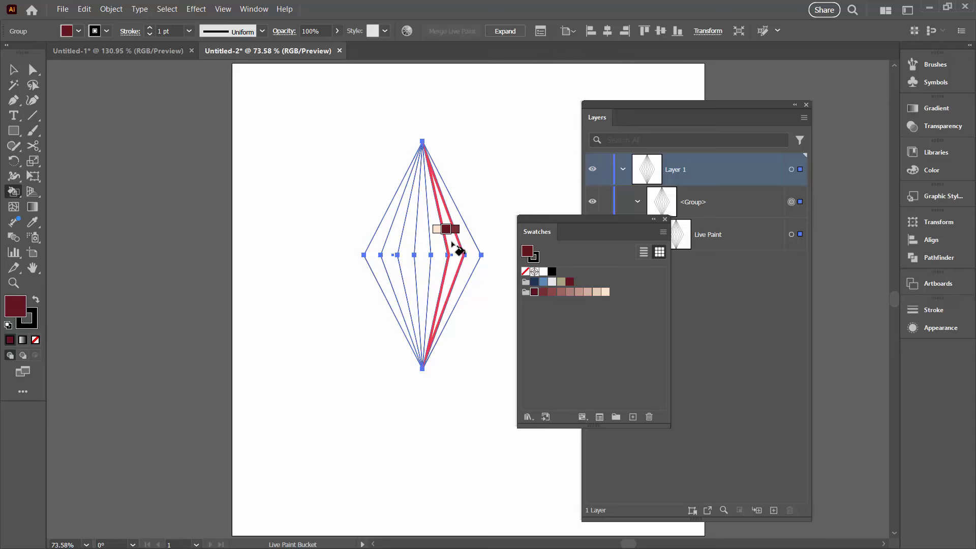
left_click(422, 247)
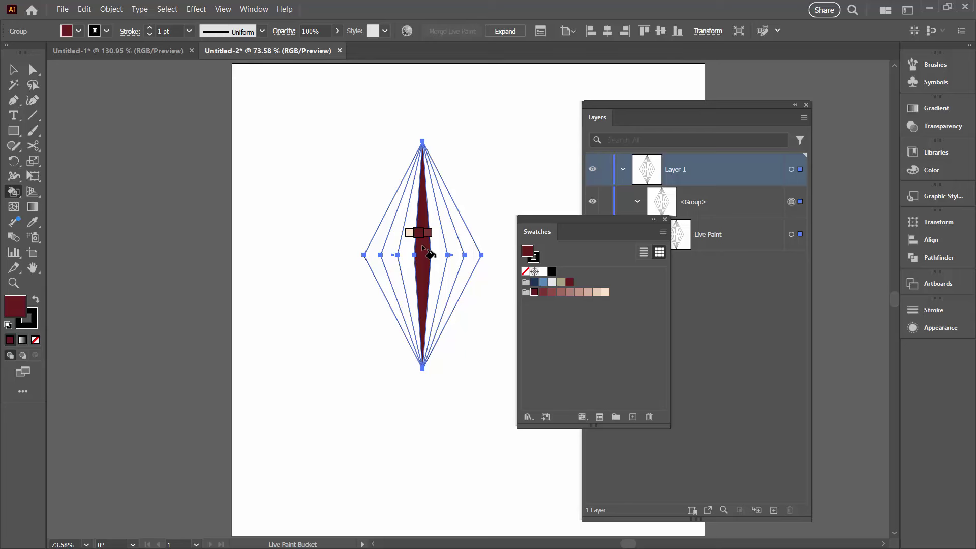
Step: Fill the two sections flanking the diamond's center with the medium red, the third shade of the red color group
key("Right")
key("Right")
key("Right")
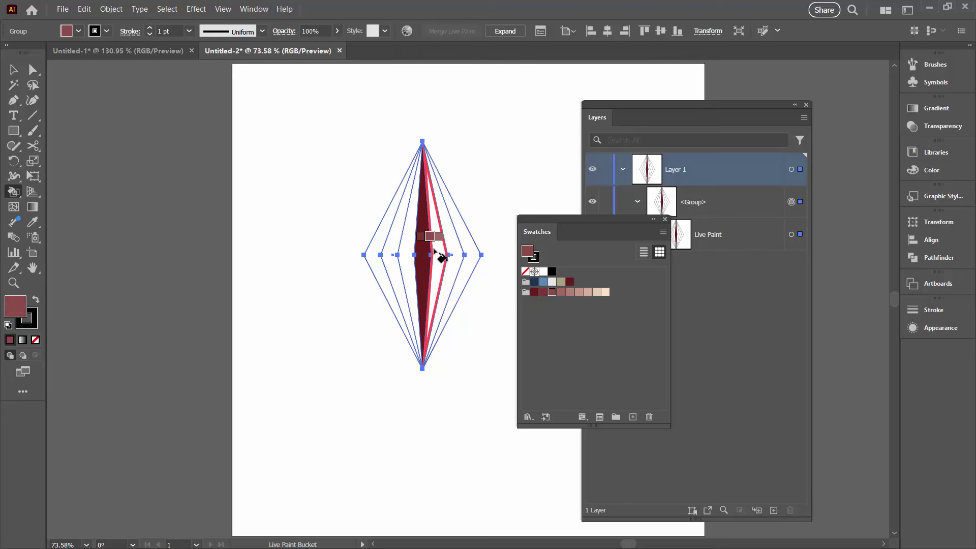
left_click(434, 250)
left_click(409, 269)
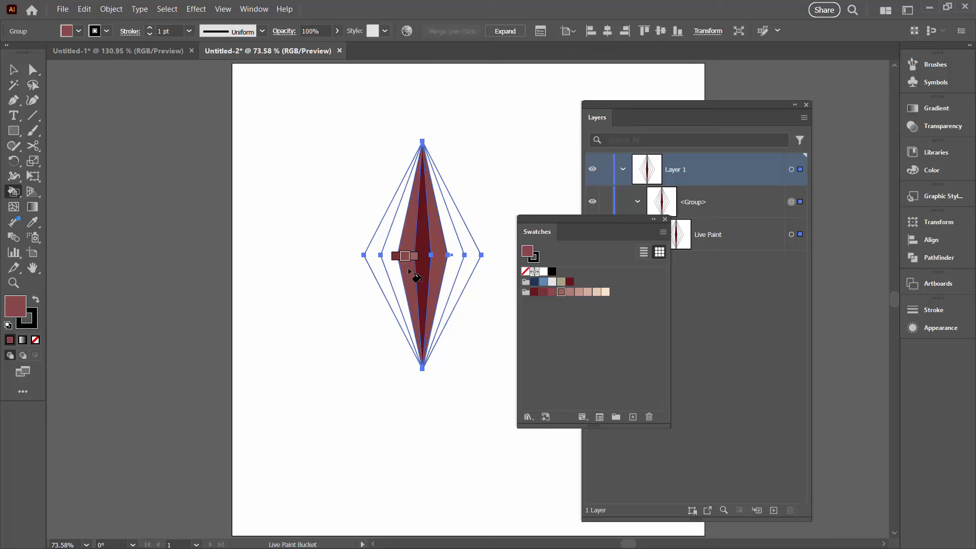
Step: Fill the second pair of sections out from the center with the dusty pink, the fifth shade of the group
key("Right")
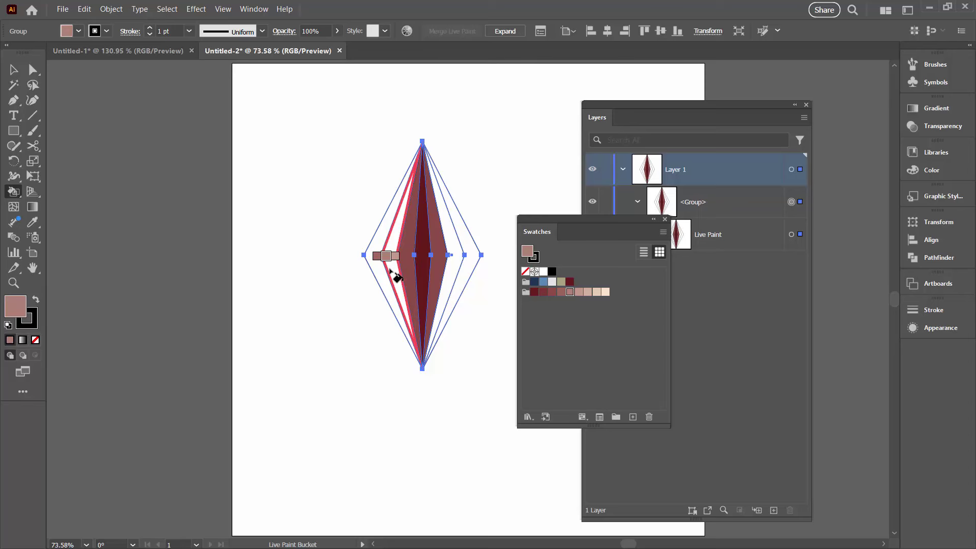
left_click(394, 273)
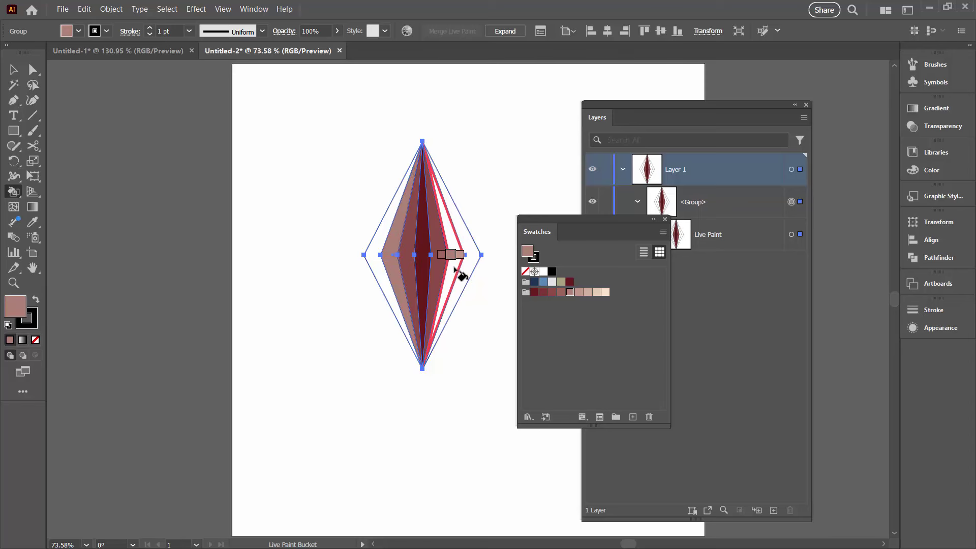
left_click(455, 268)
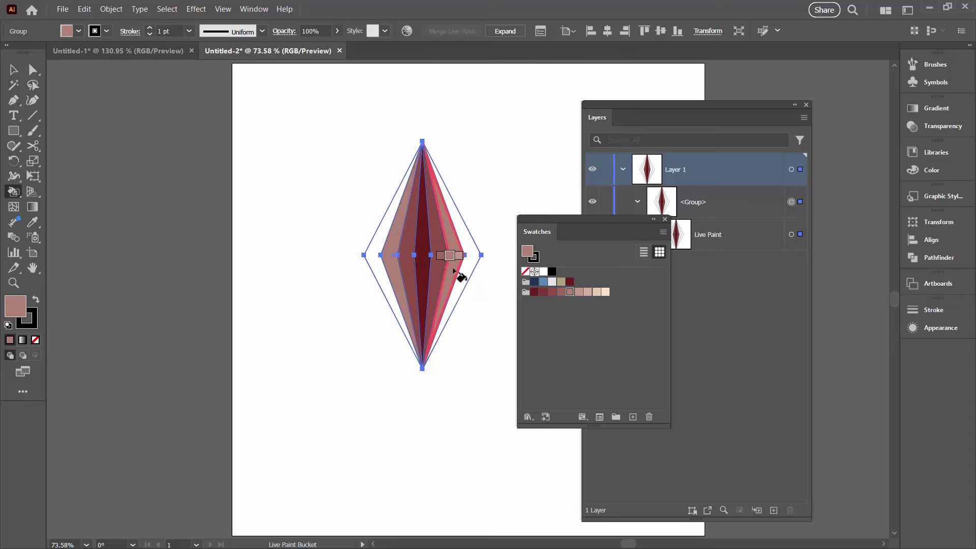
Step: Fill the two outermost sections with the pale pink, the seventh shade, and move the swatches clear of the layer list
key("Right")
key("Right")
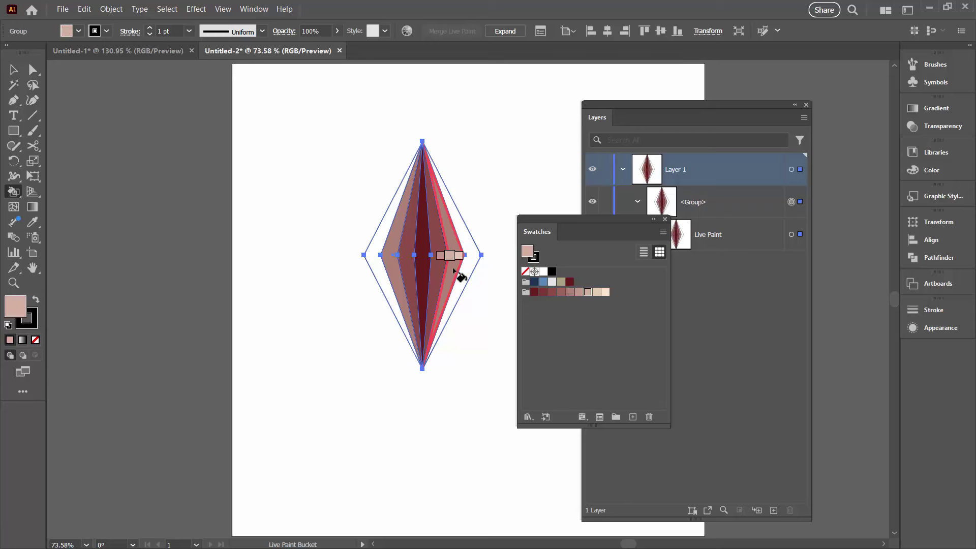
left_click(474, 277)
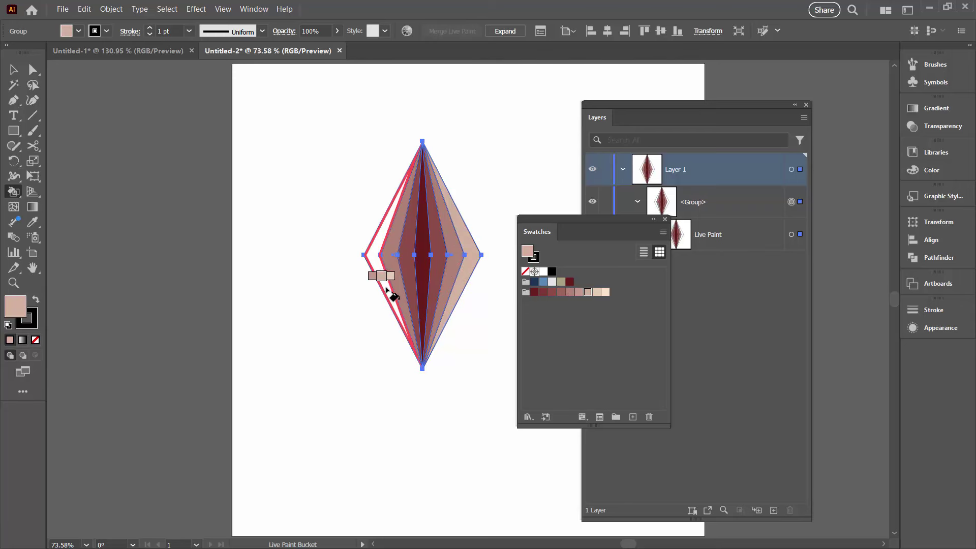
left_click(386, 289)
left_click(14, 70)
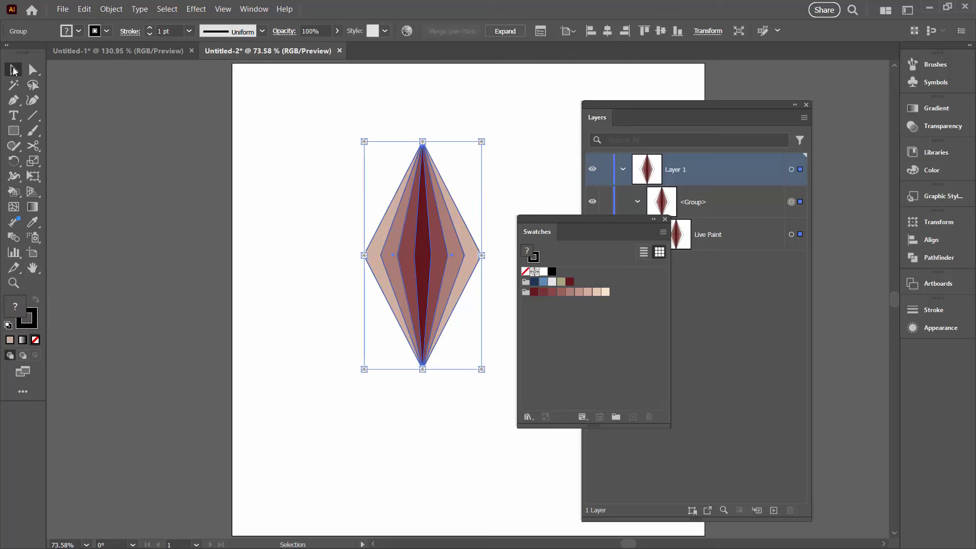
left_click_drag(549, 215, 813, 304)
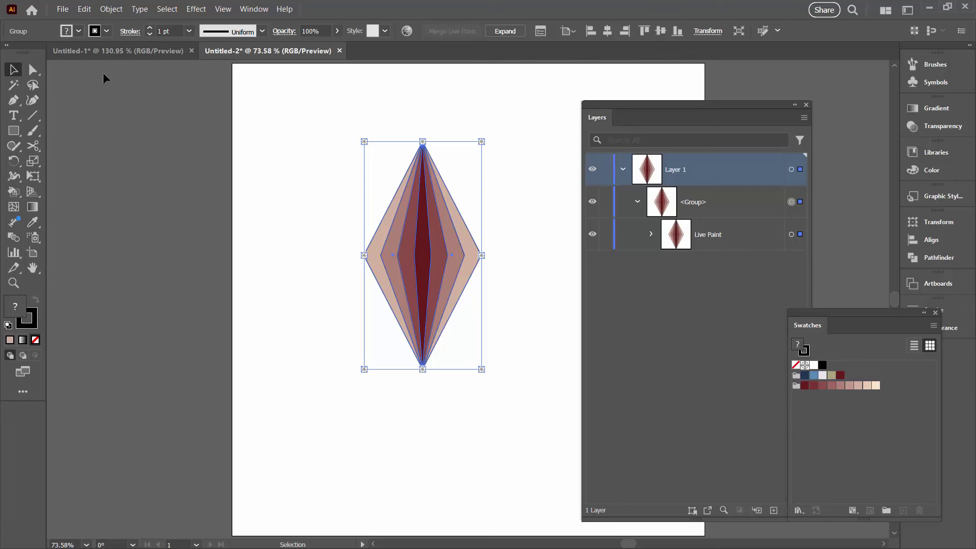
Step: Expand the diamond's Live Paint object into ordinary groups and reveal the contents of the resulting group in the layer list
left_click(111, 9)
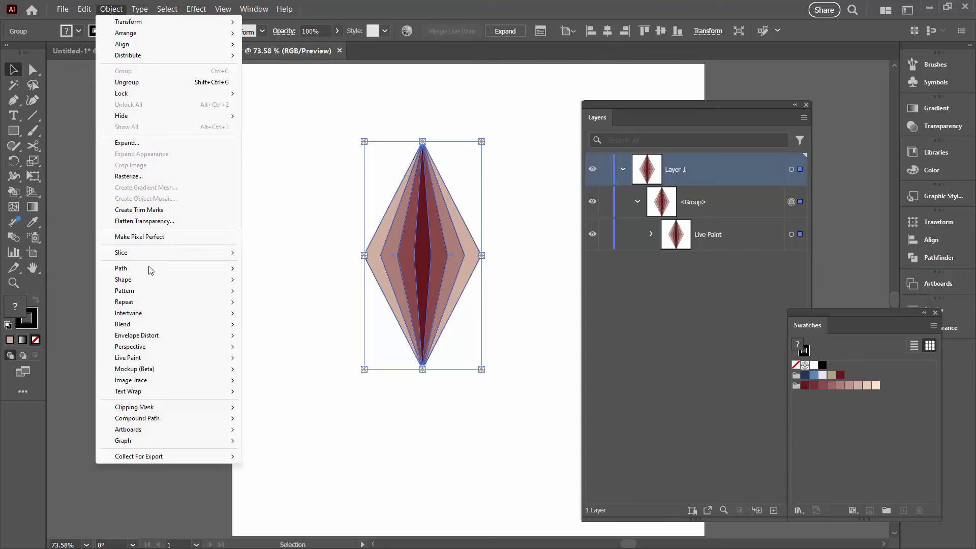
mouse_move(220, 360)
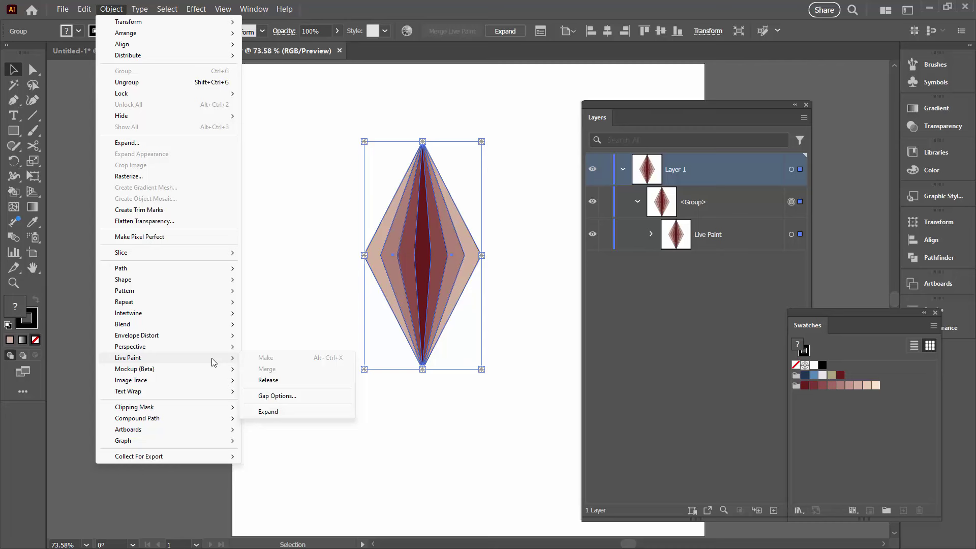
left_click(285, 412)
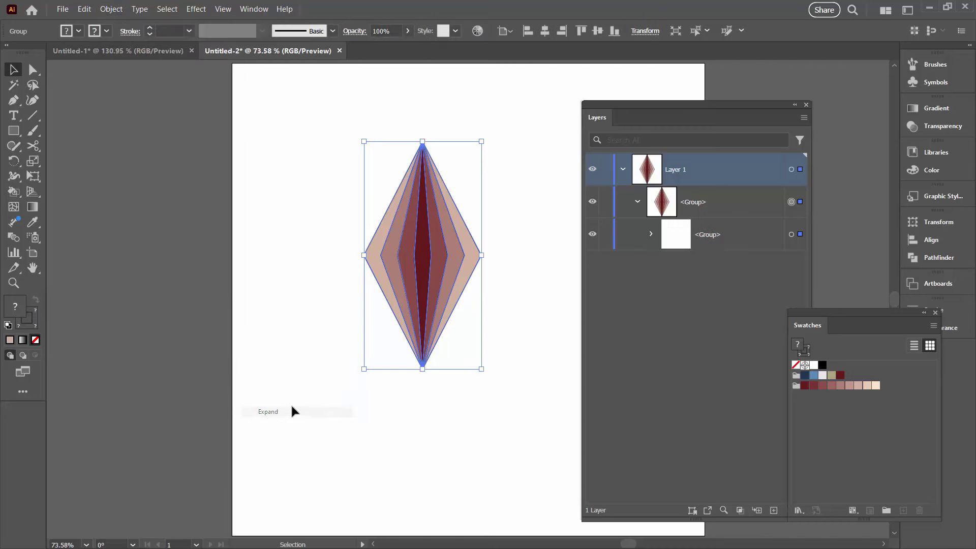
left_click(652, 234)
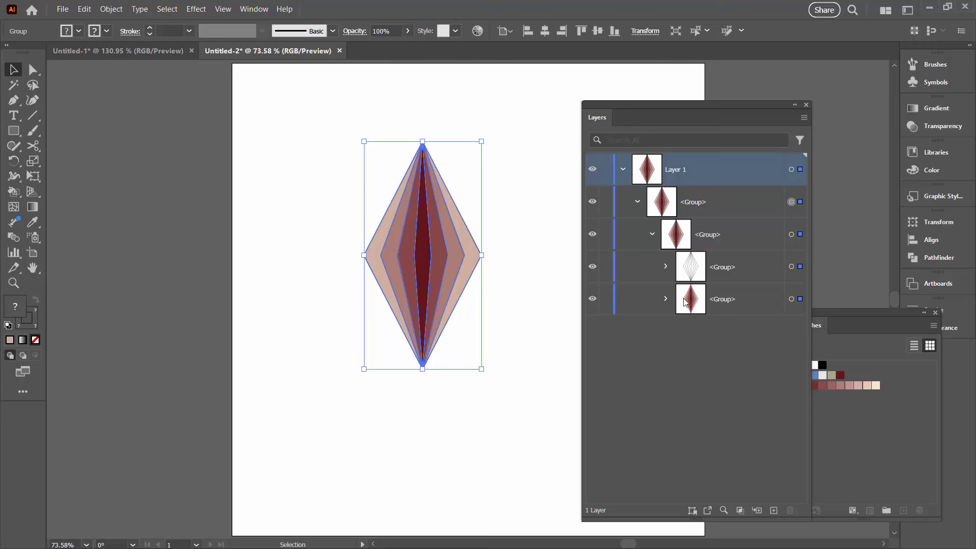
Step: Ungroup the diamond once to remove the extra nested group level, then collapse its outer group and deselect the artwork
left_click(731, 245)
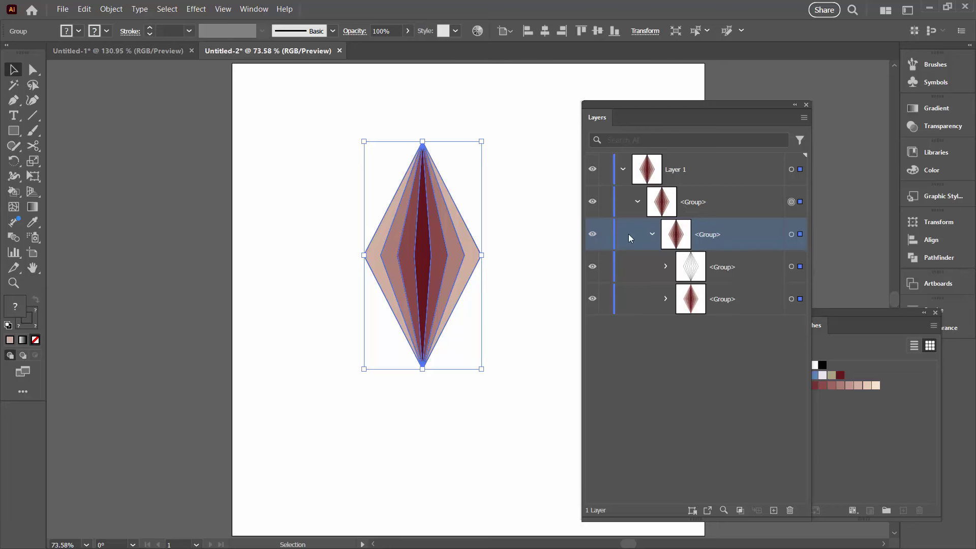
left_click(111, 11)
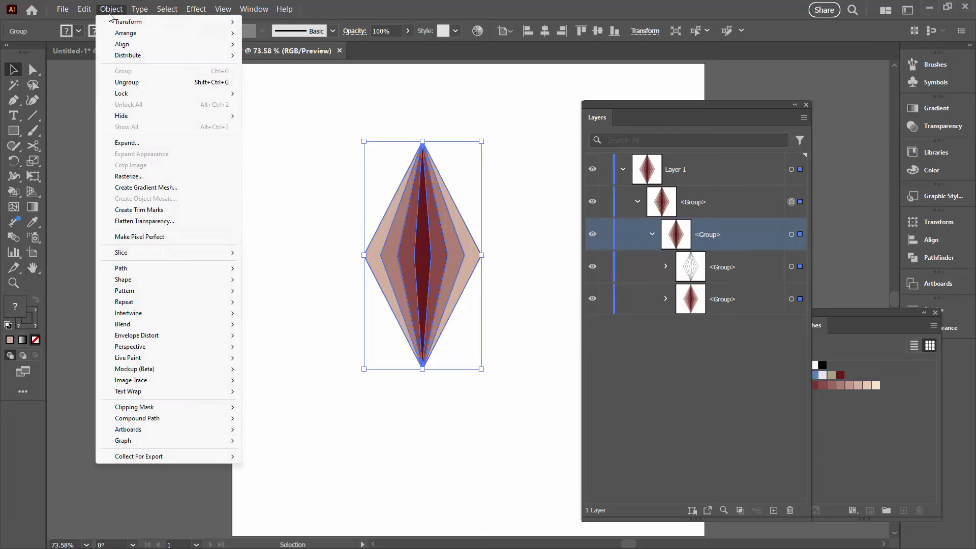
left_click(122, 83)
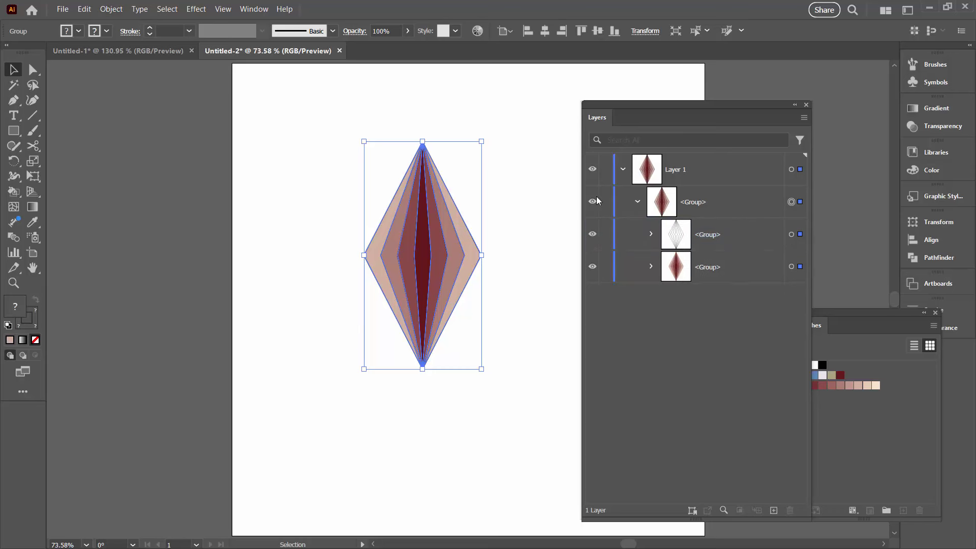
left_click(638, 202)
left_click(568, 226)
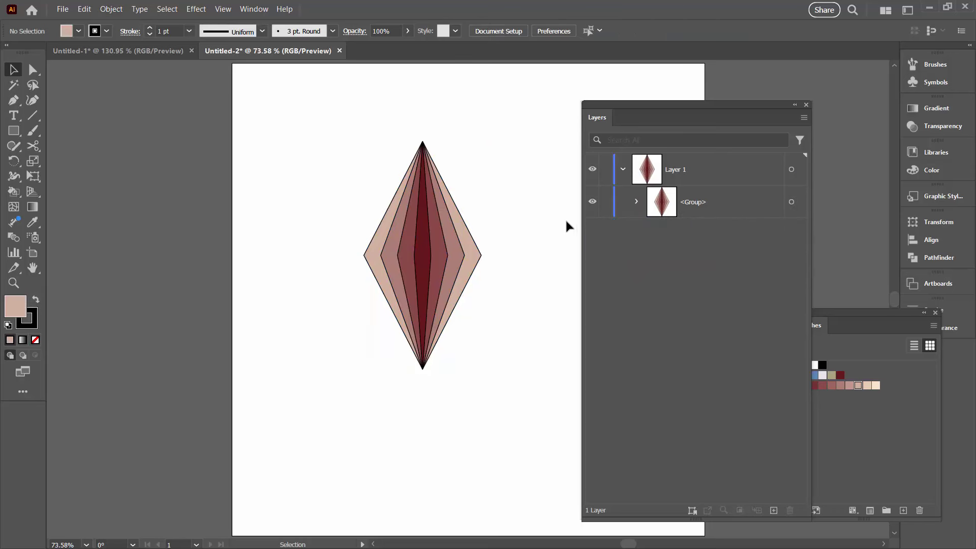
Step: Move the diamond toward the artboard's upper left, clearing the layer list for the move and bringing it back
left_click(806, 105)
left_click_drag(436, 261, 393, 236)
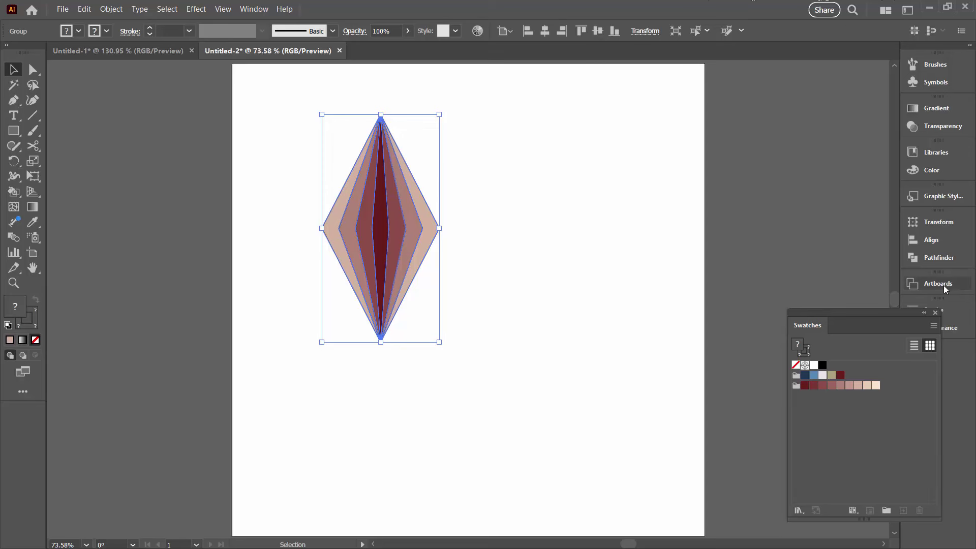
key("F7")
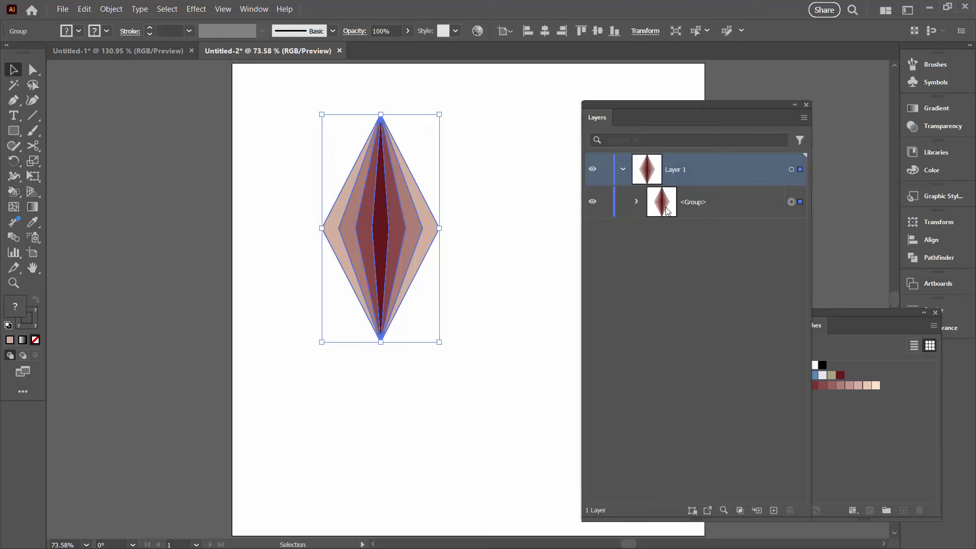
Step: Change the stroke of the diamond's outline group to the dark red swatch R=105 G=29 B=29
left_click(636, 202)
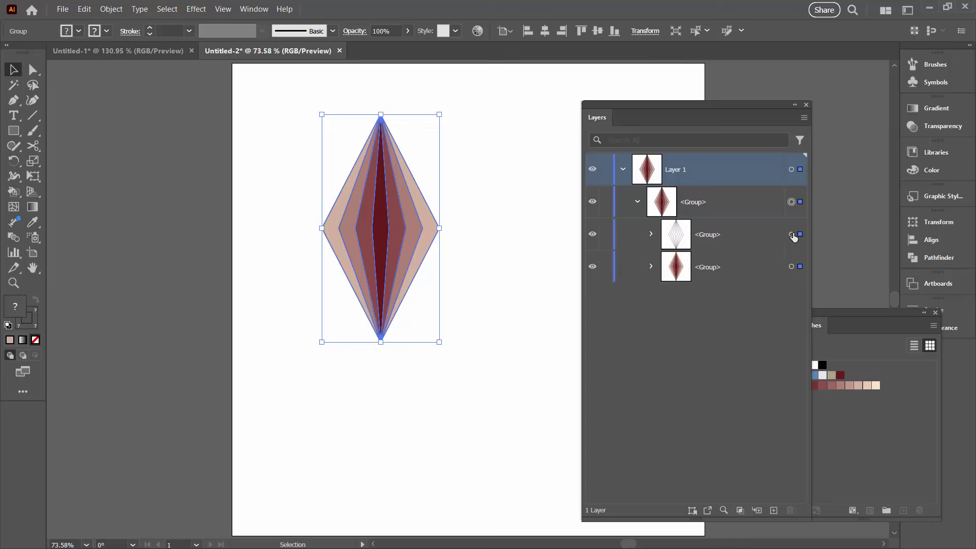
left_click(792, 235)
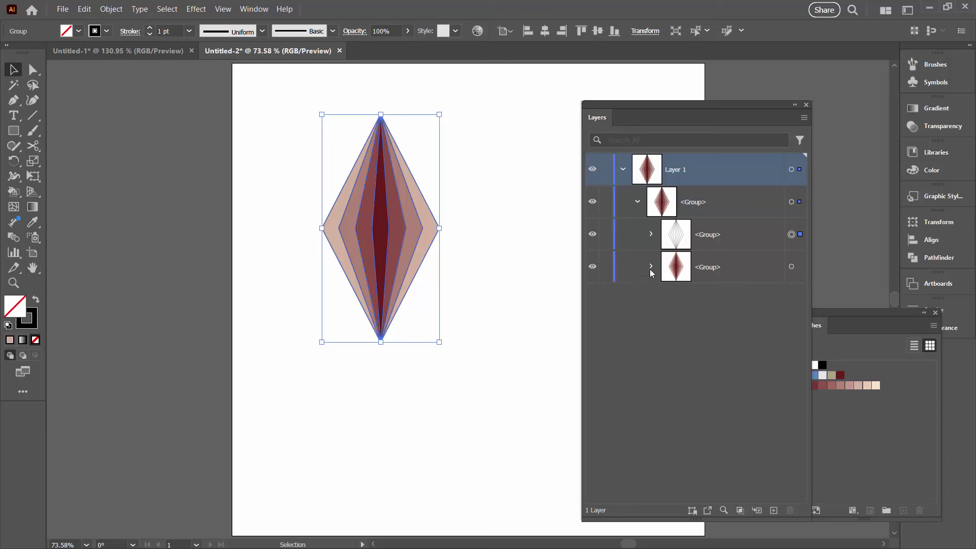
left_click(810, 314)
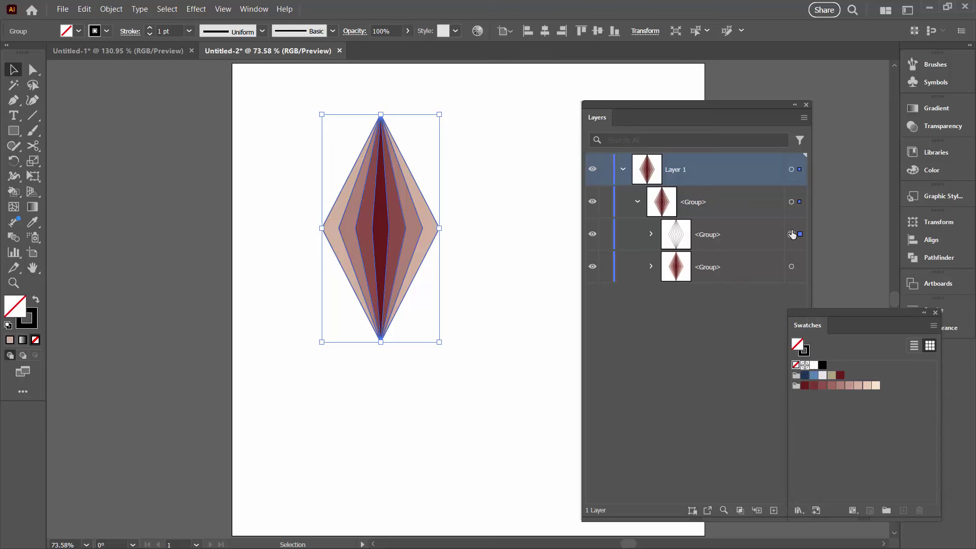
left_click(791, 233)
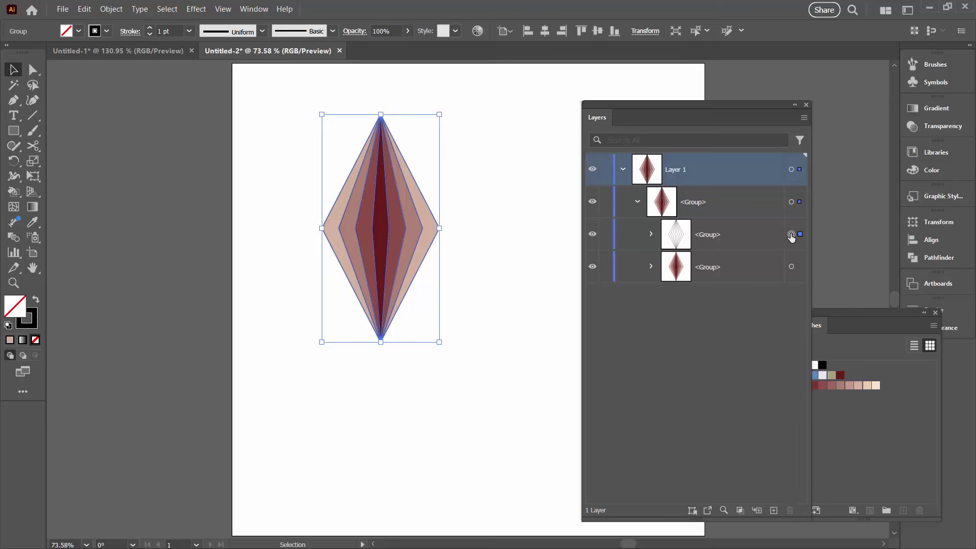
left_click(34, 324)
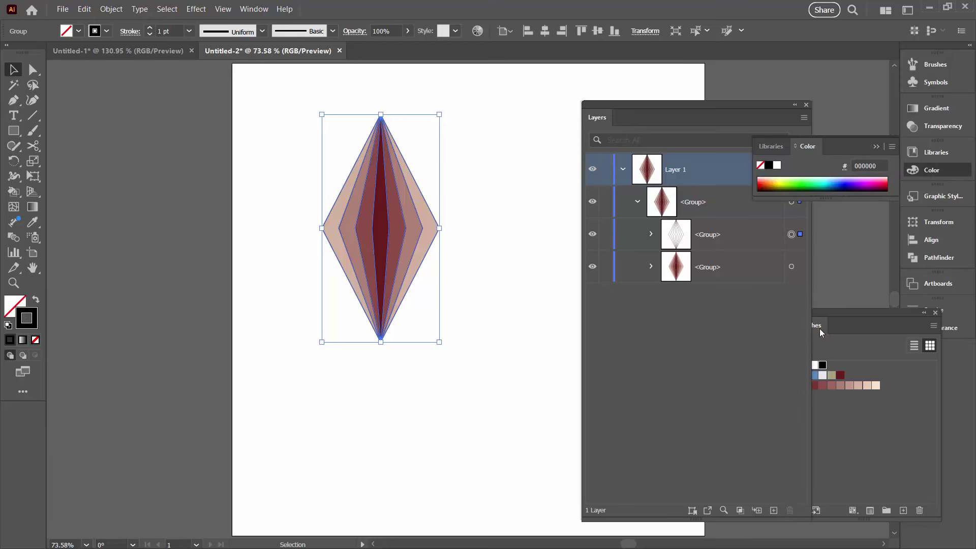
left_click(840, 375)
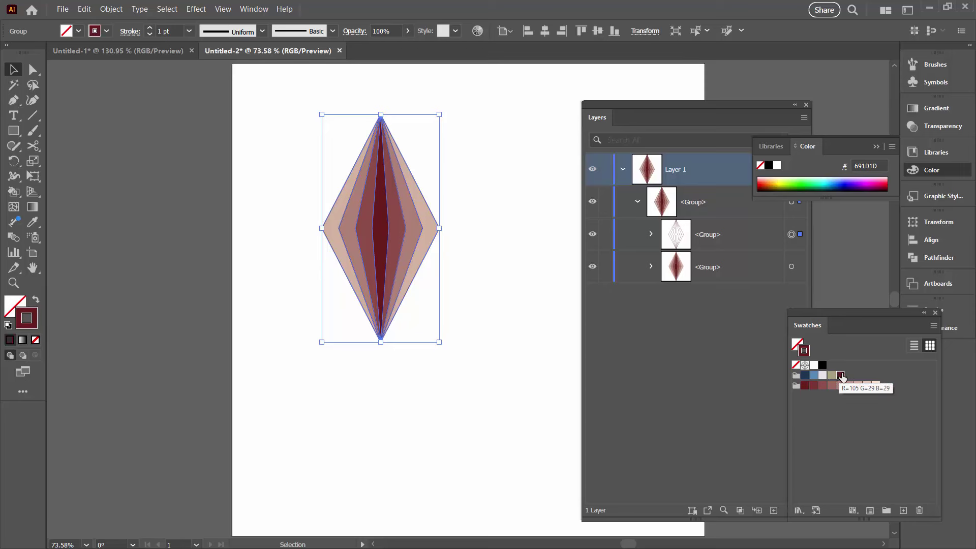
left_click(486, 338)
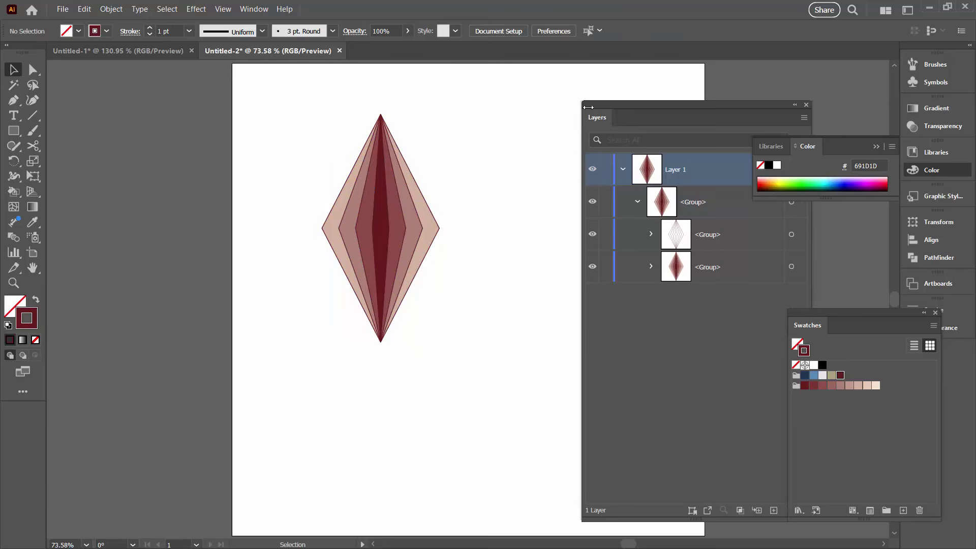
Step: Duplicate the diamond diagonally down so the copy's top point meets the original's right point, with the layer list moved aside
left_click_drag(612, 108, 787, 116)
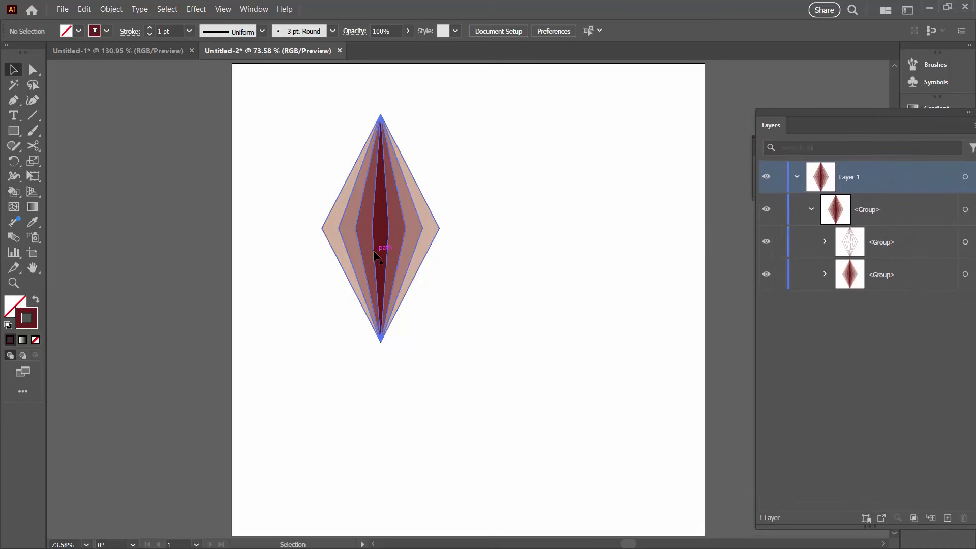
left_click_drag(374, 256, 452, 368)
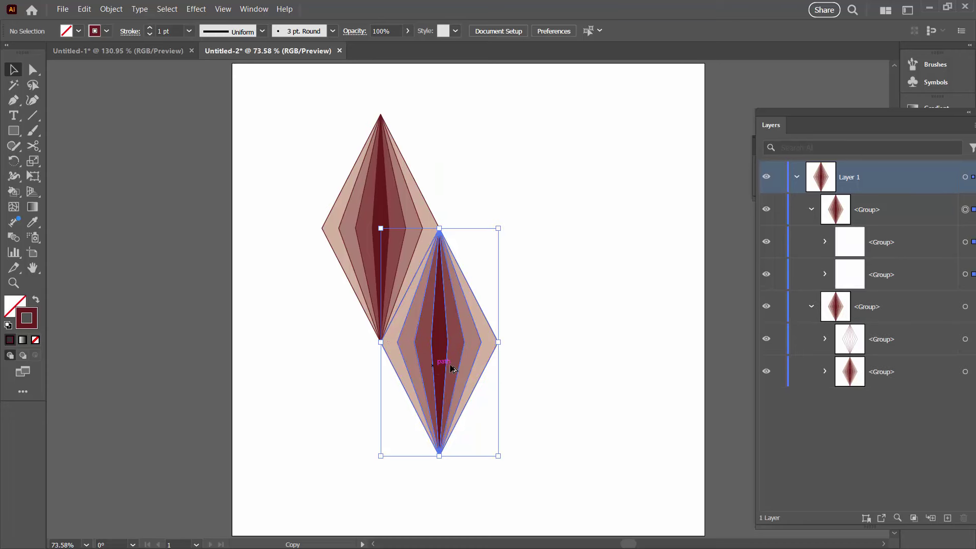
left_click(519, 394)
Step: Recolor the copied diamond using the Neutral color library
left_click(422, 267)
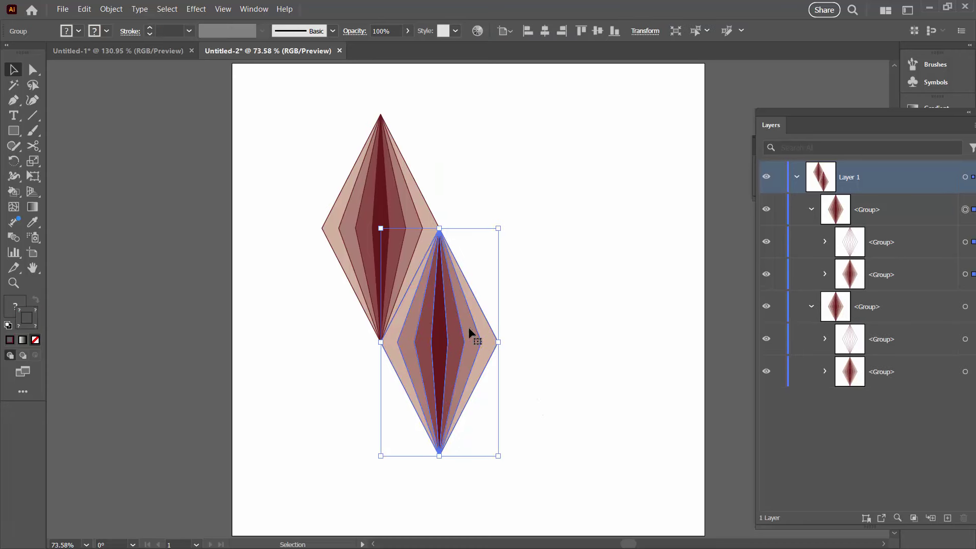
left_click(477, 31)
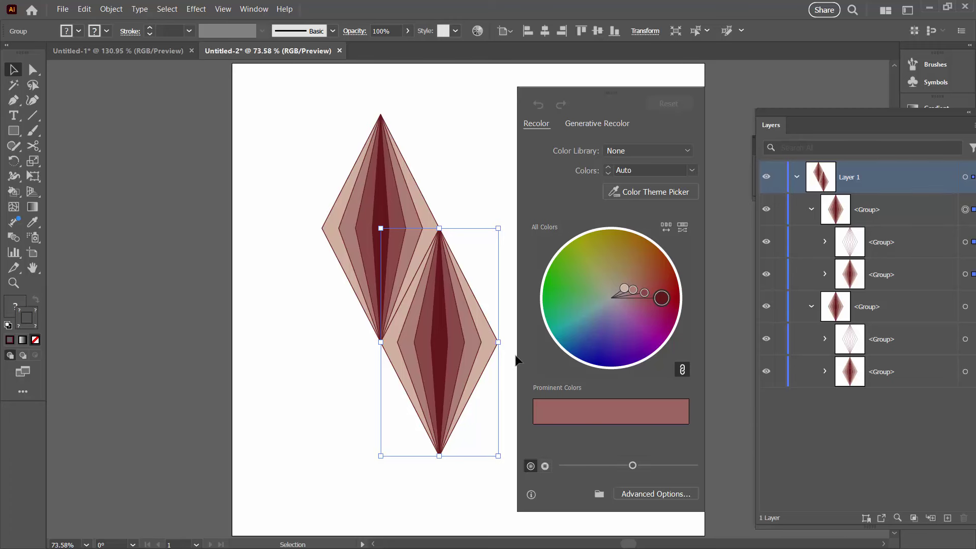
left_click(630, 150)
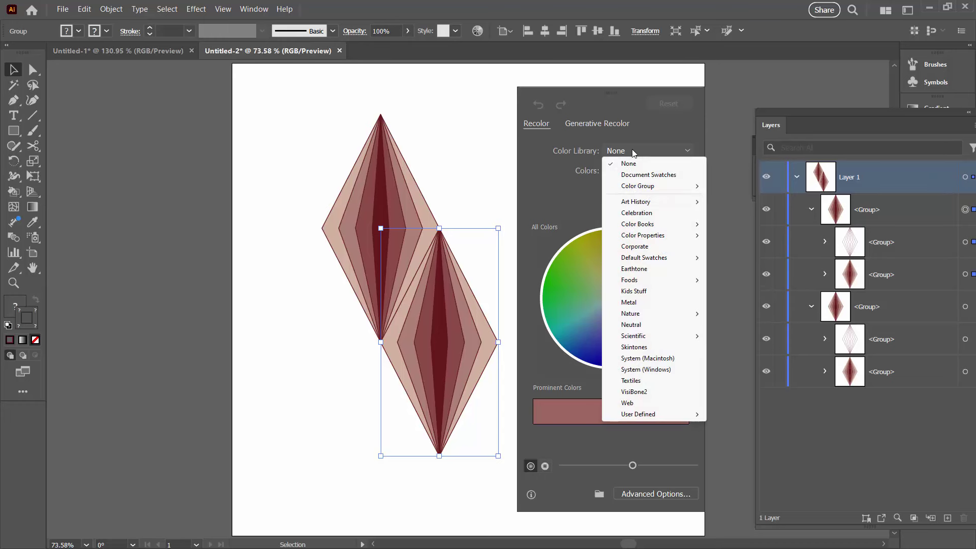
left_click(624, 328)
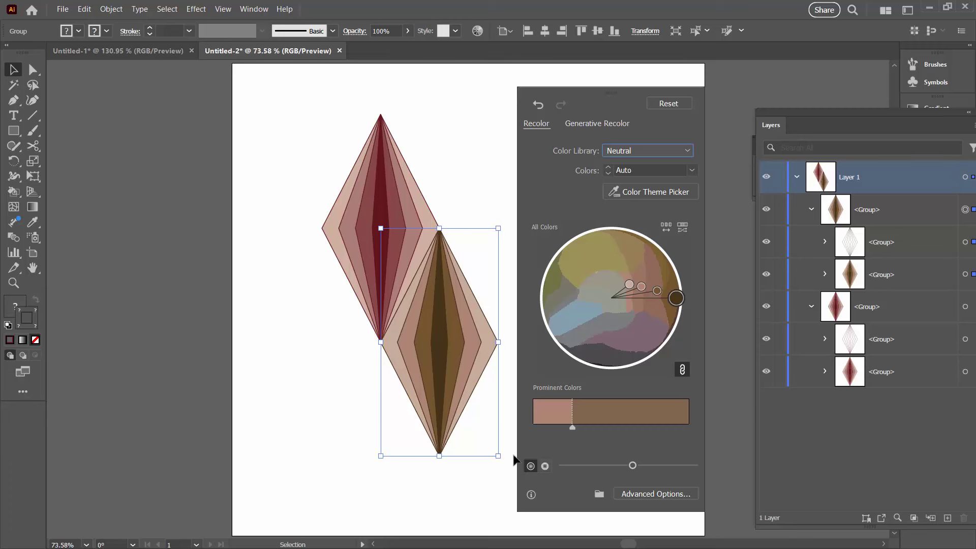
left_click(338, 426)
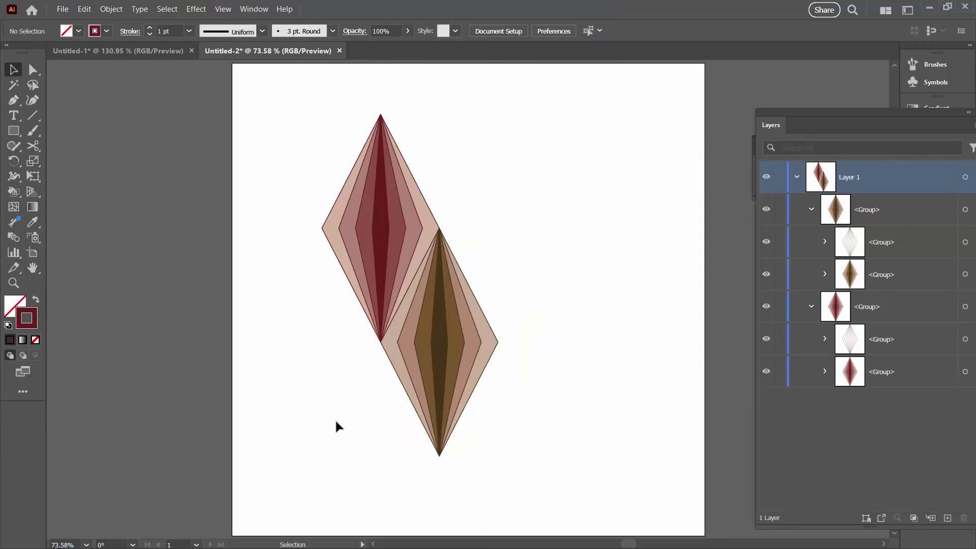
Step: Open the advanced Recolor Artwork settings for the brown diamond, switch to editing on the color wheel and unlink the harmony colors
left_click(430, 382)
left_click(506, 398)
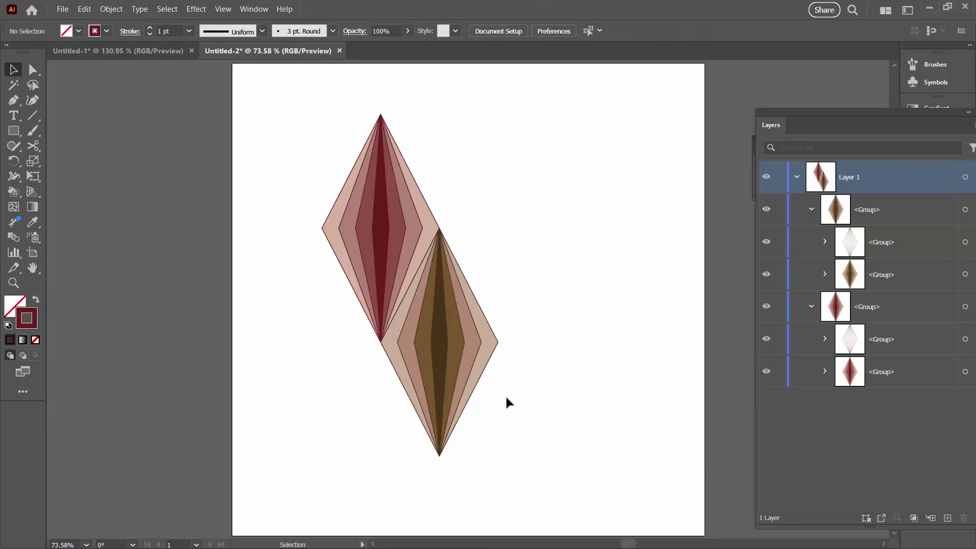
left_click(439, 375)
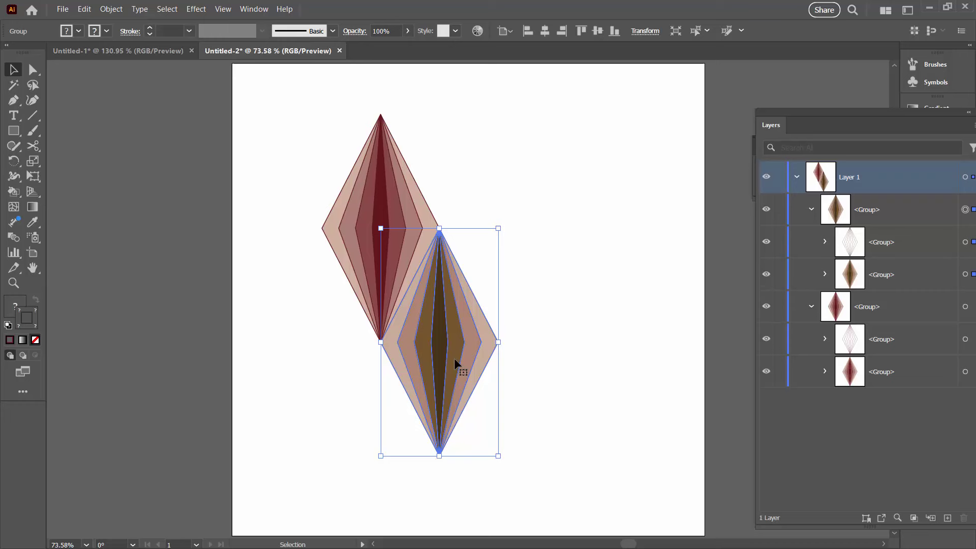
left_click(478, 31)
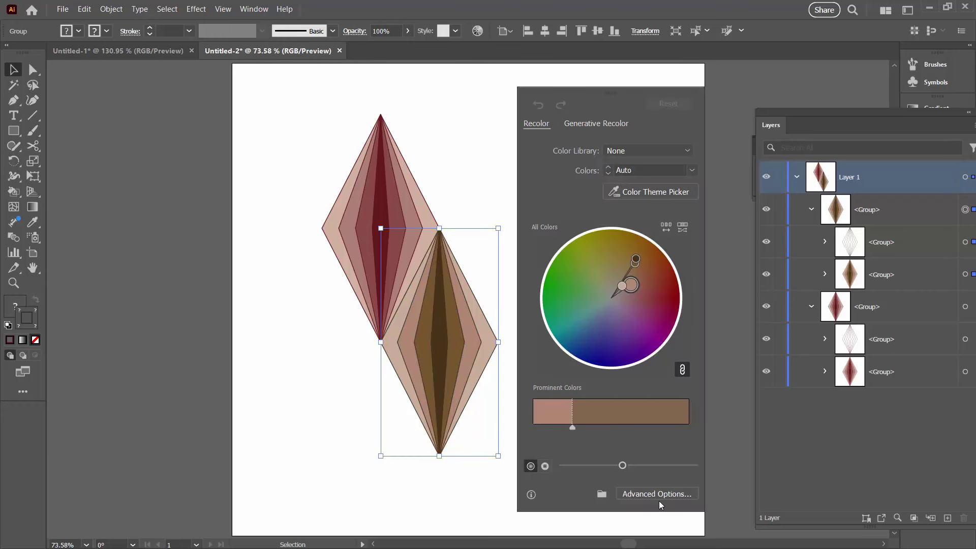
left_click(648, 494)
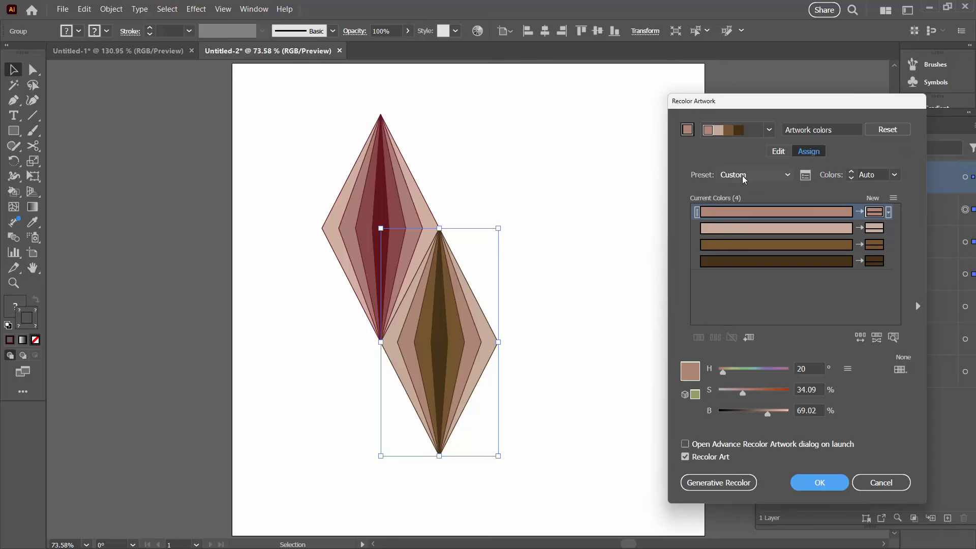
left_click(776, 150)
left_click_drag(757, 111, 641, 116)
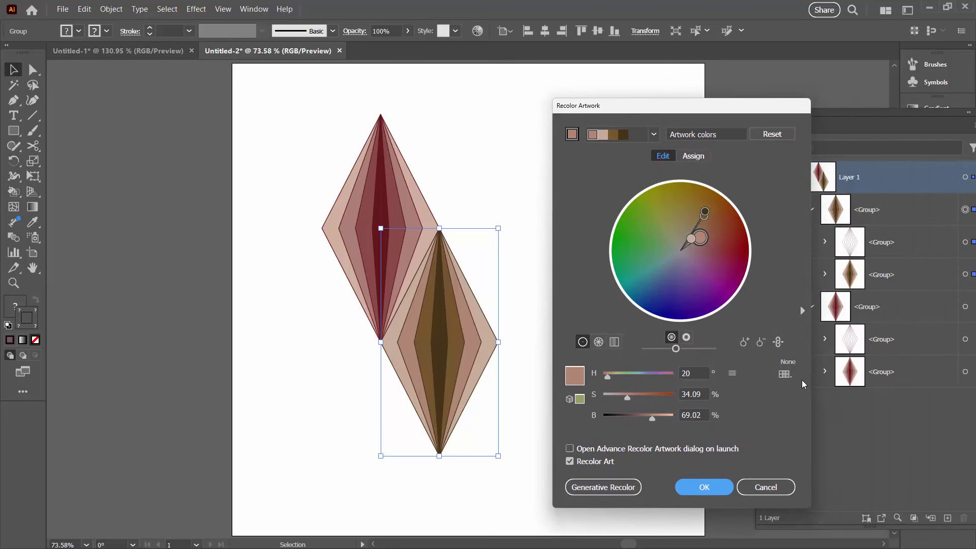
left_click(777, 342)
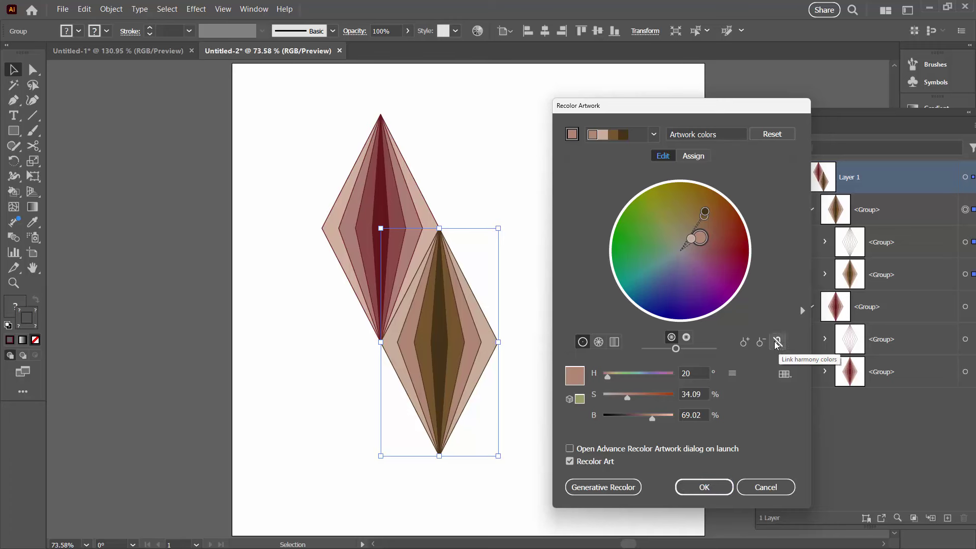
Step: Shift the brown diamond's darkest color to a reddish brown with hue 9.98°, saturation 66.77% and brightness 29%, and apply the recolor
left_click_drag(706, 212, 727, 228)
left_click_drag(731, 227, 717, 241)
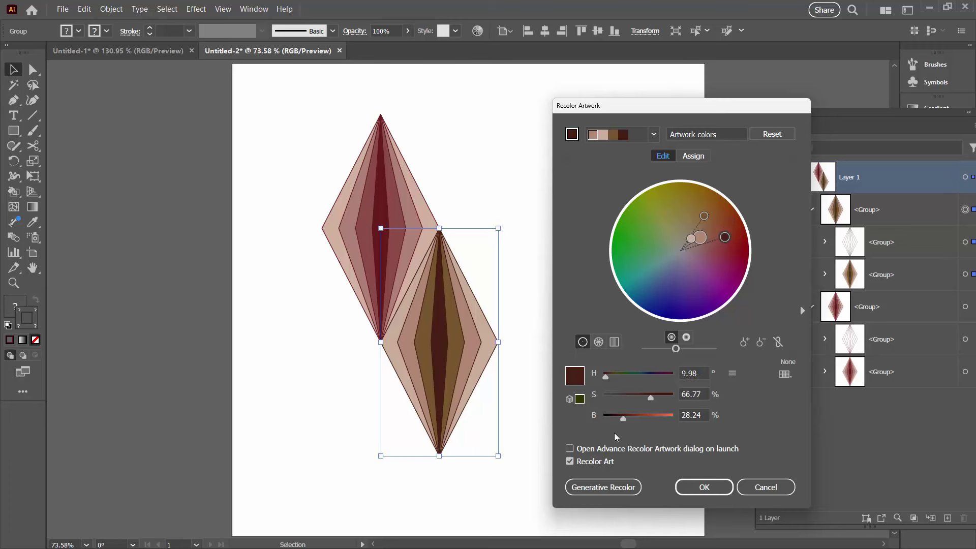
left_click_drag(625, 419, 626, 419)
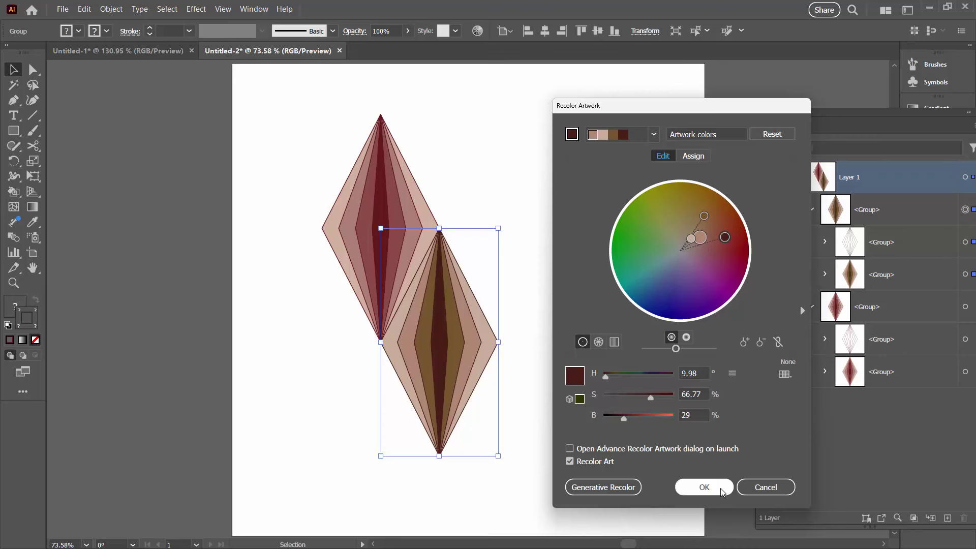
left_click(703, 487)
left_click(562, 427)
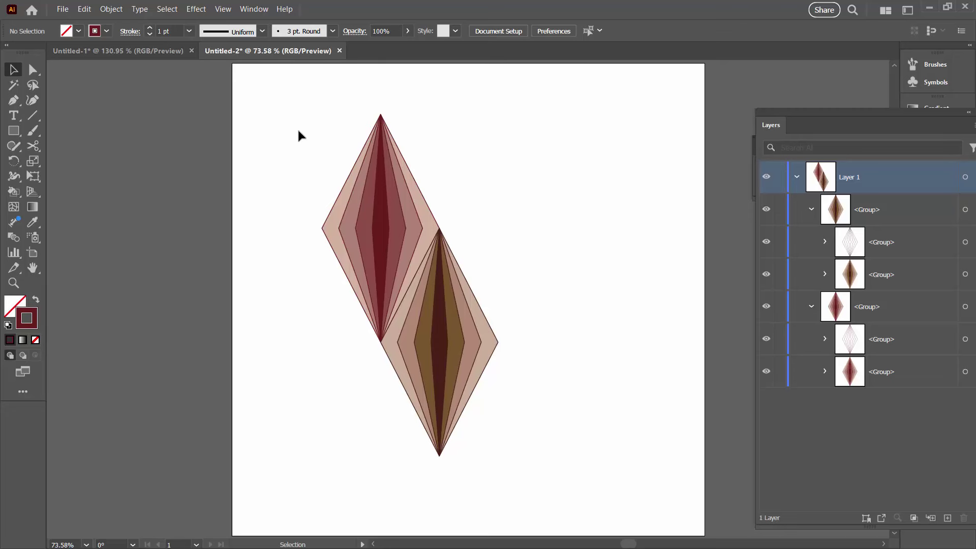
Step: Select both diamonds and make a new repeating pattern from them
left_click_drag(305, 127, 602, 506)
left_click(111, 8)
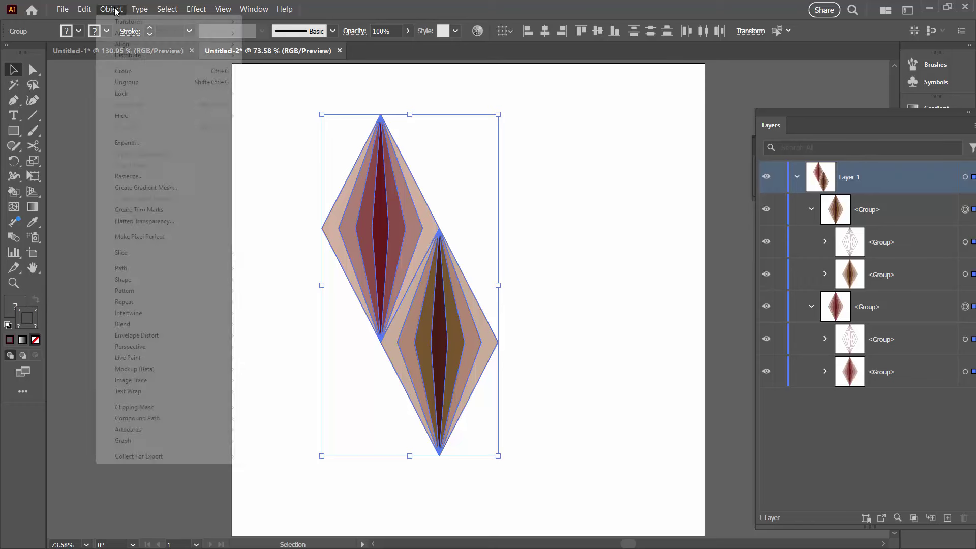
mouse_move(147, 290)
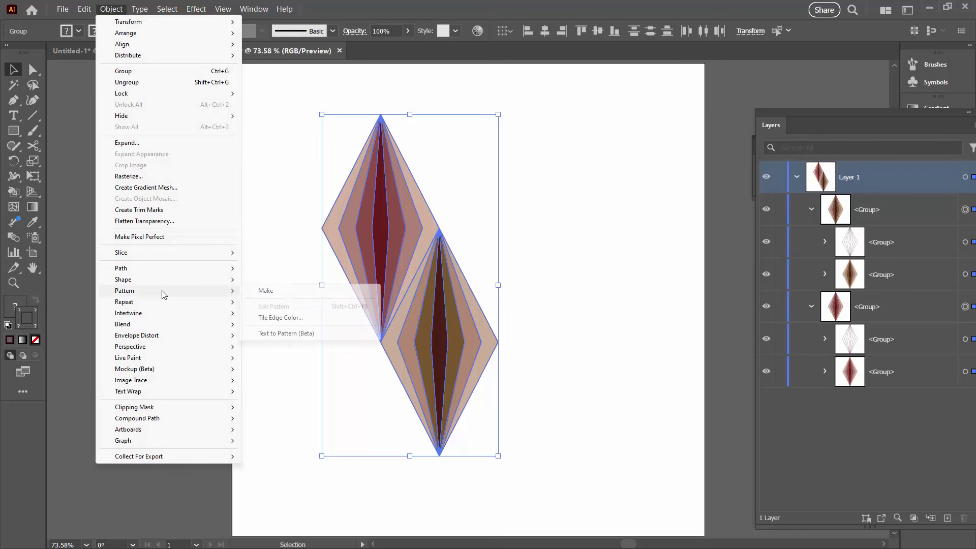
left_click(271, 290)
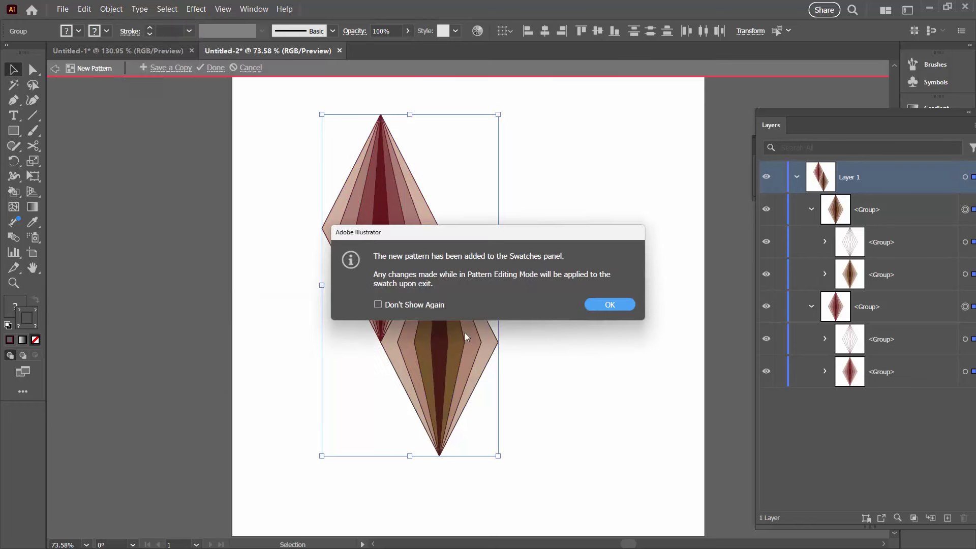
left_click(621, 311)
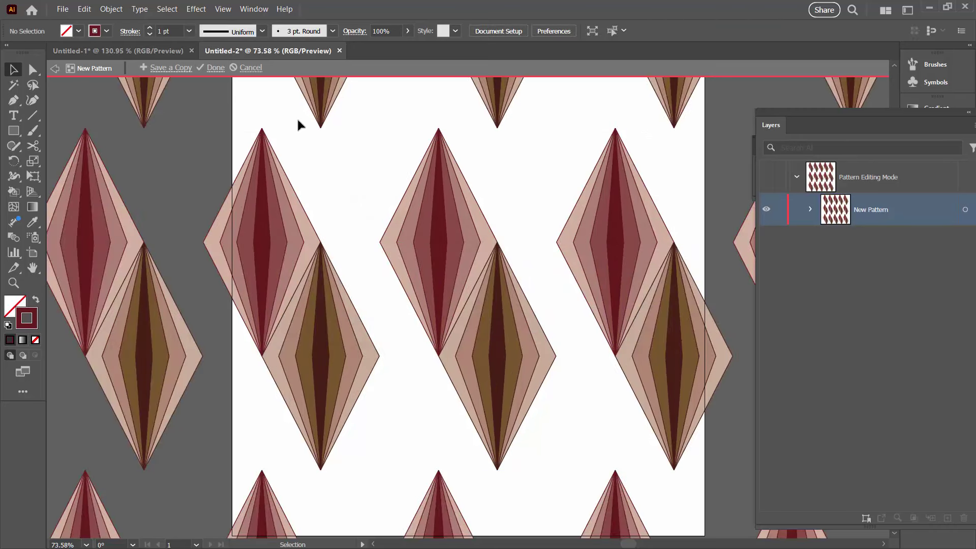
Step: Hide the artboards and place the Pattern Options beside the tiled diamonds so several rows can be seen
left_click(222, 9)
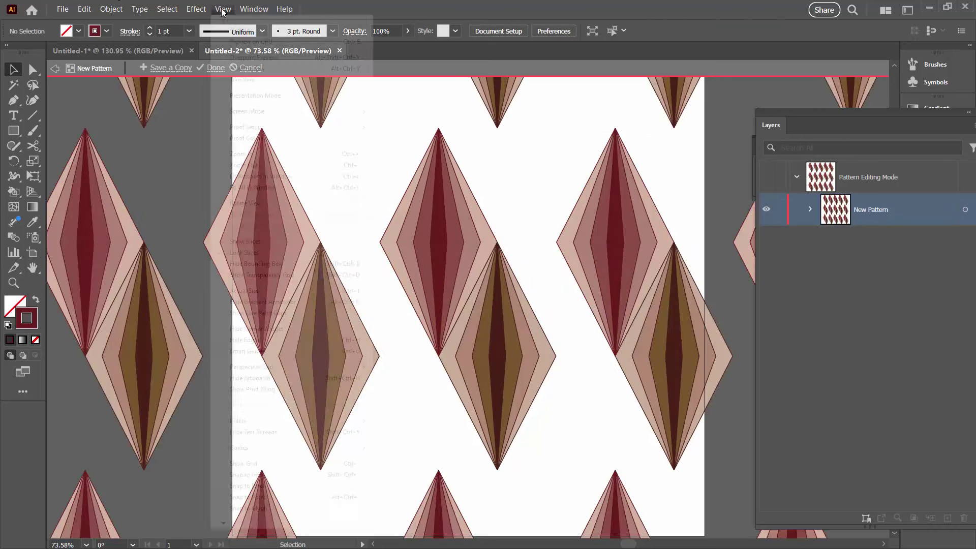
left_click(244, 382)
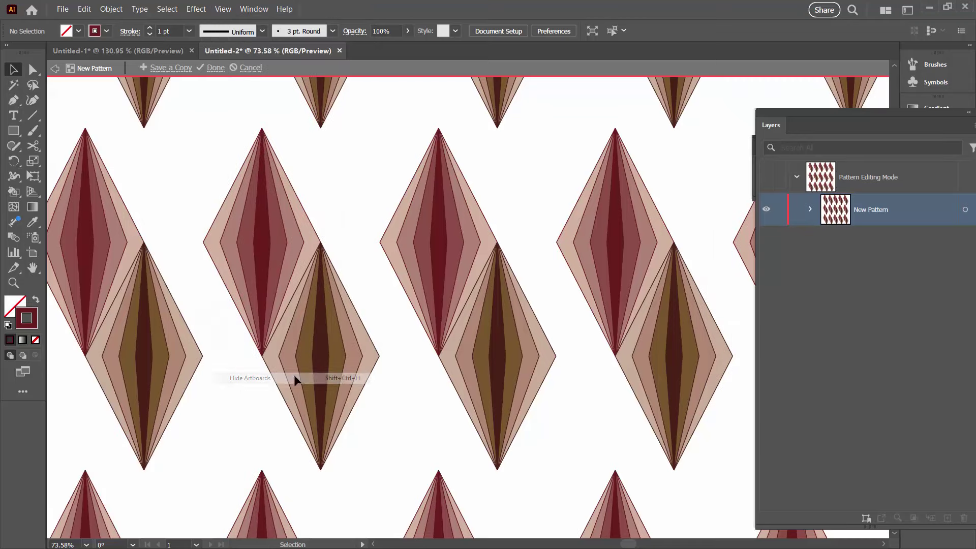
left_click(14, 283)
left_click(453, 320, "alt")
left_click(453, 320, "alt")
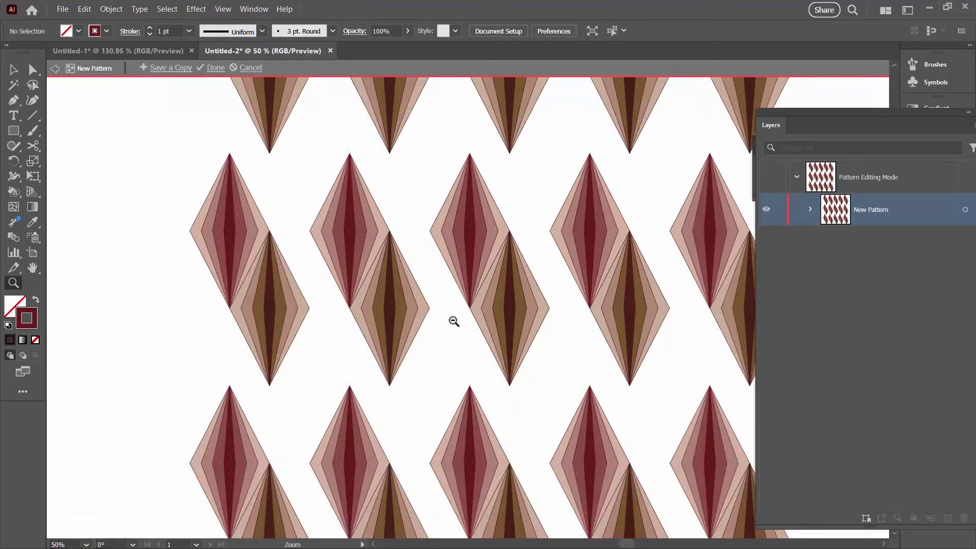
left_click(453, 321, "alt")
left_click_drag(505, 272, 436, 306)
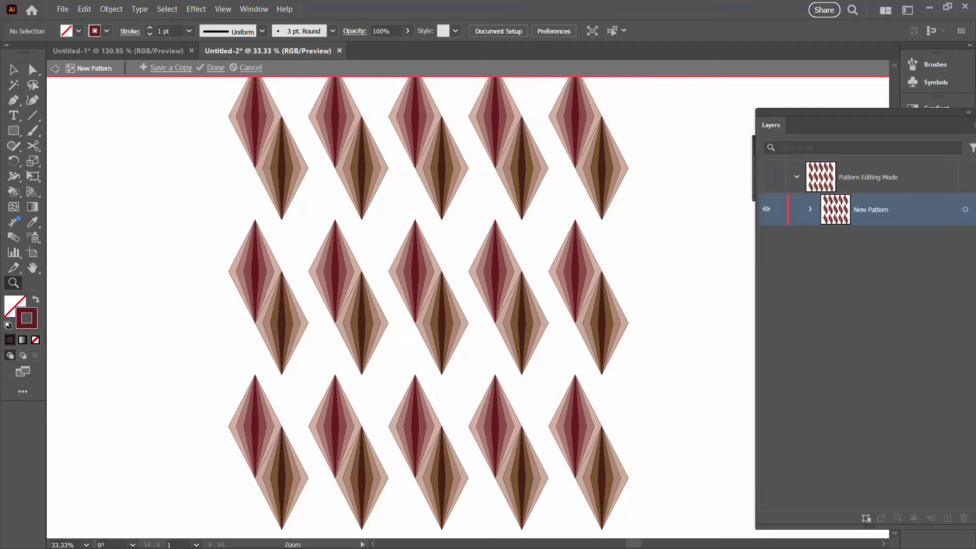
left_click_drag(952, 346, 85, 162)
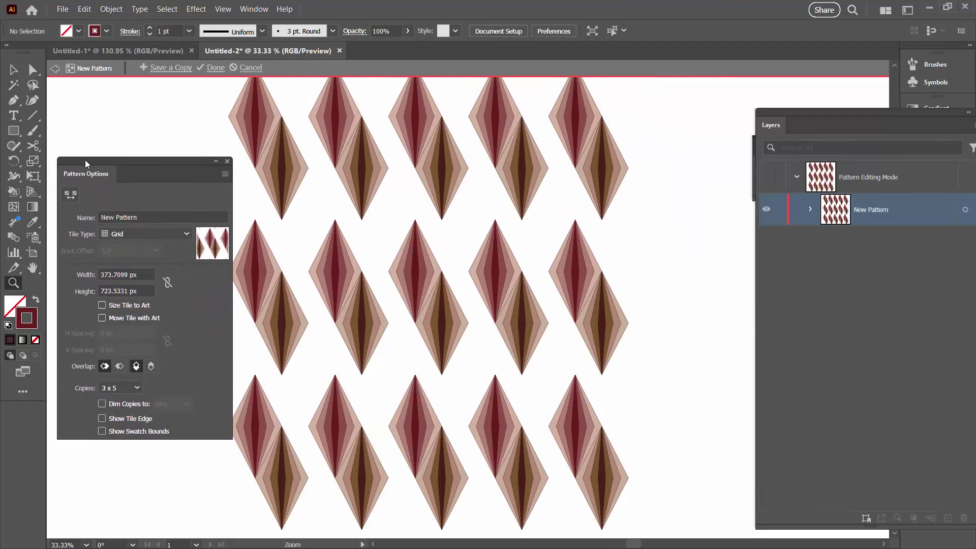
Step: Set the pattern tile's width to 374 px and reduce its height to 479 px so the diamond rows interlock
left_click(146, 275)
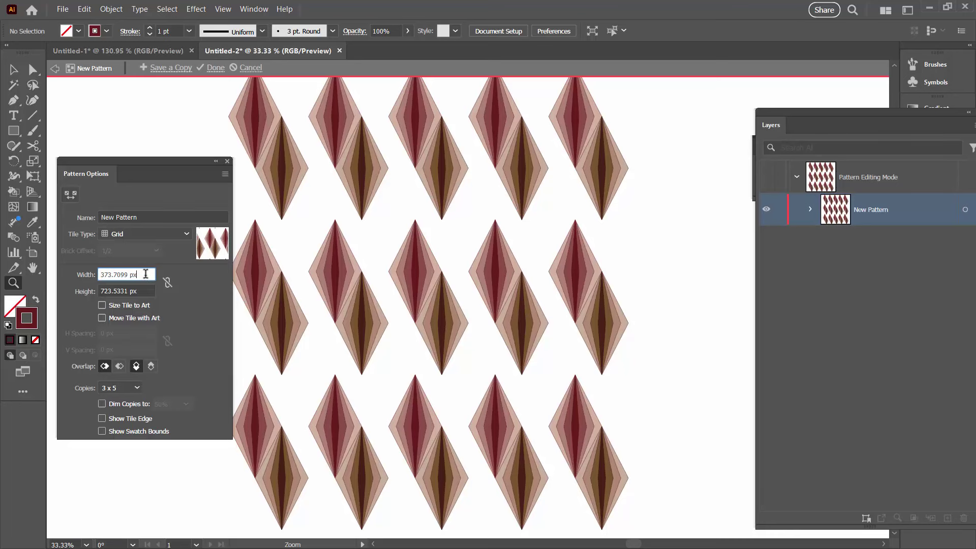
key("Up")
left_click(143, 291)
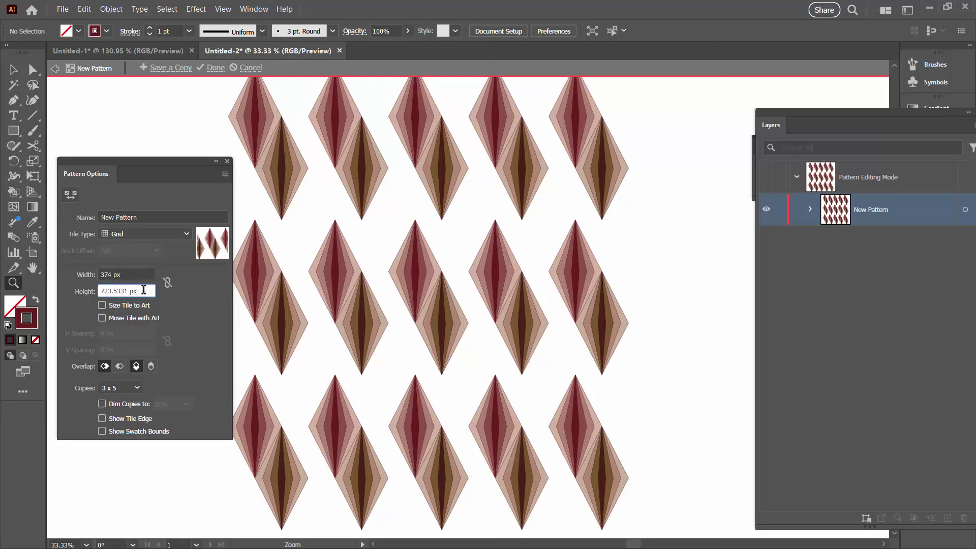
key("shift+Down")
key("shift+Down")
key("shift+Down")
key("shift+Down")
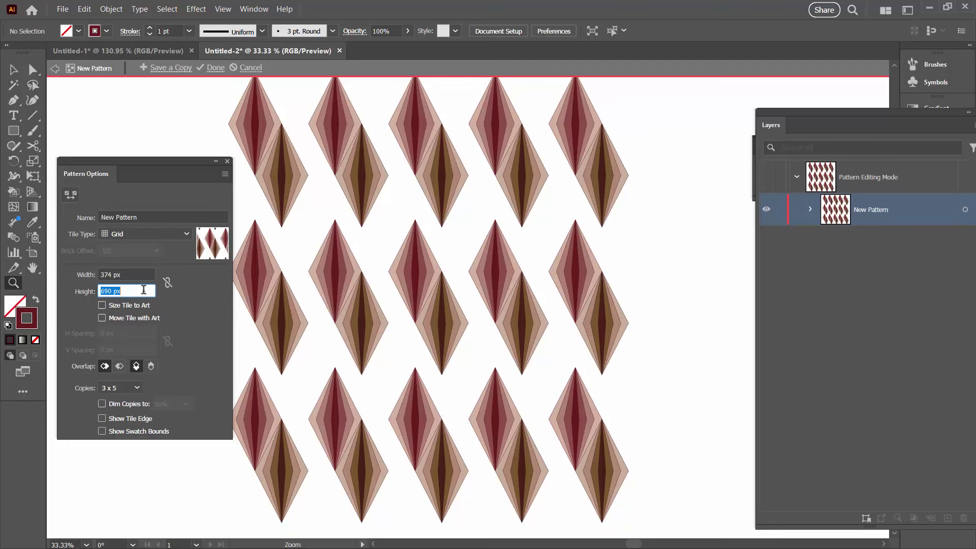
key("shift+Down")
key("shift+Down")
key("shift+Down")
key("shift+Down")
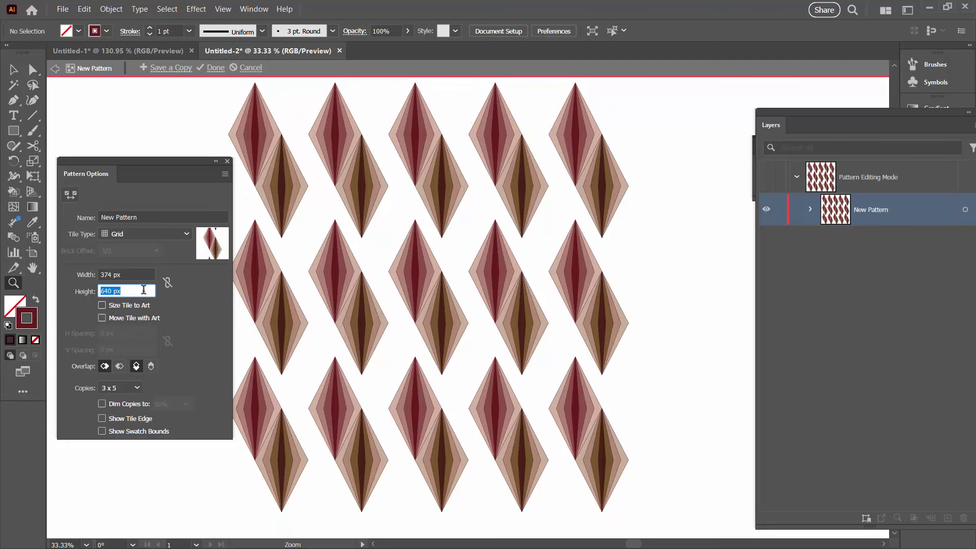
key("shift+Down")
key("shift+Down")
key("shift+Down")
key("shift+Down")
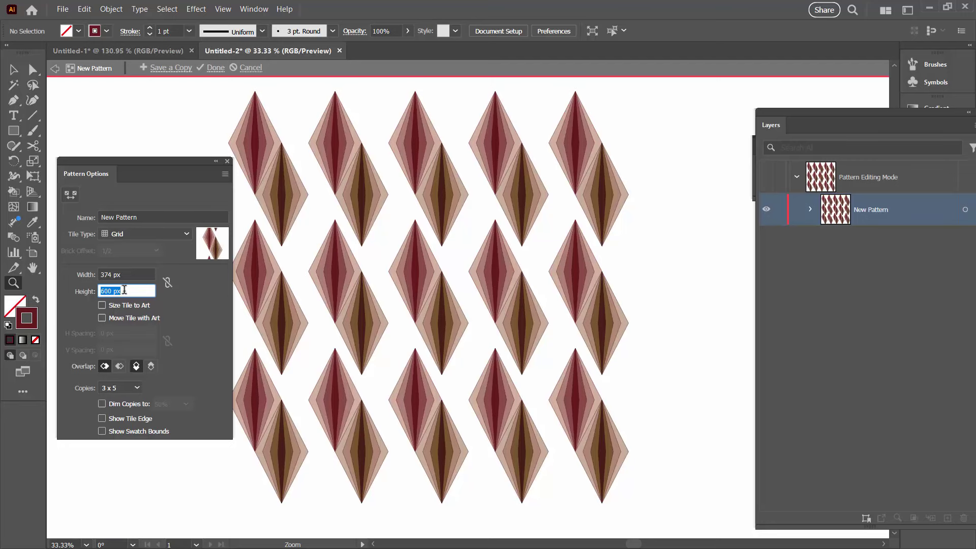
left_click(124, 290)
key("shift+Down")
key("shift+Down")
key("shift+Down")
key("shift+Down")
key("shift+Down")
key("shift+Down")
key("shift+Down")
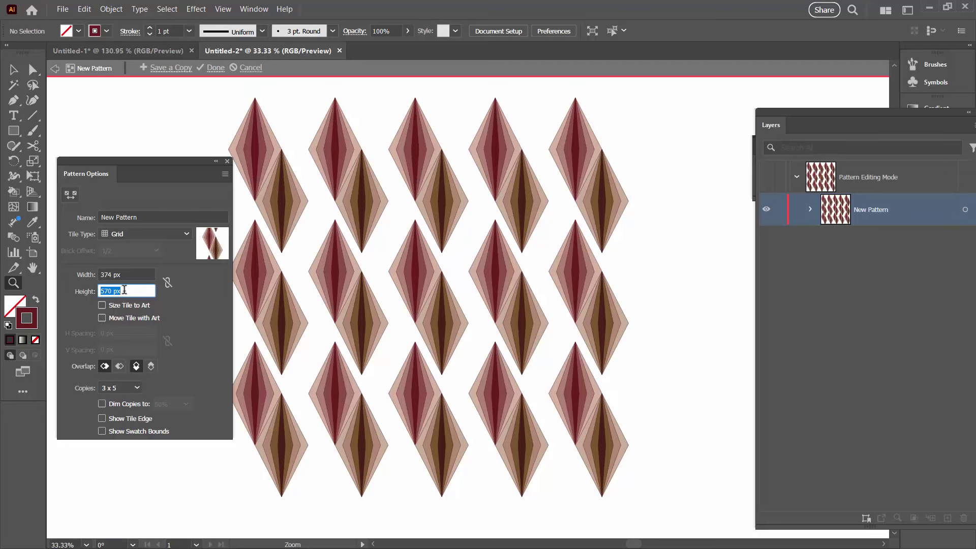
key("shift+Down")
key("shift+Down")
key("shift+Down")
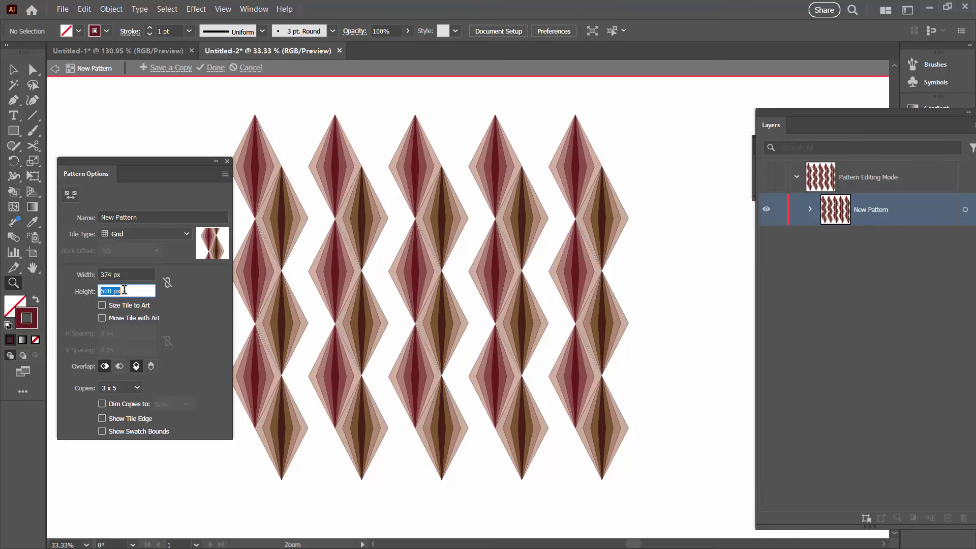
key("shift+Down")
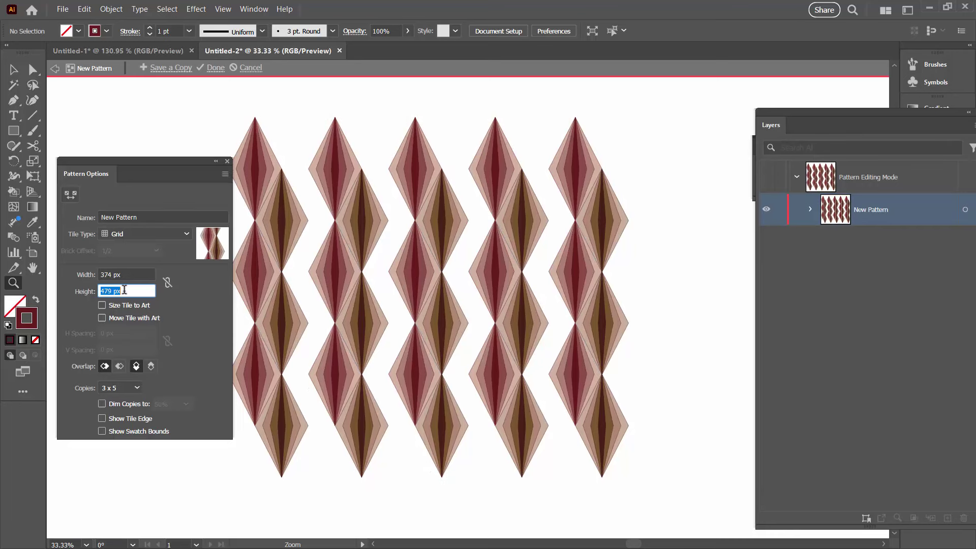
key("Up")
Step: Reduce the pattern tile's width to 250 px so the diamond columns close up
left_click(128, 274)
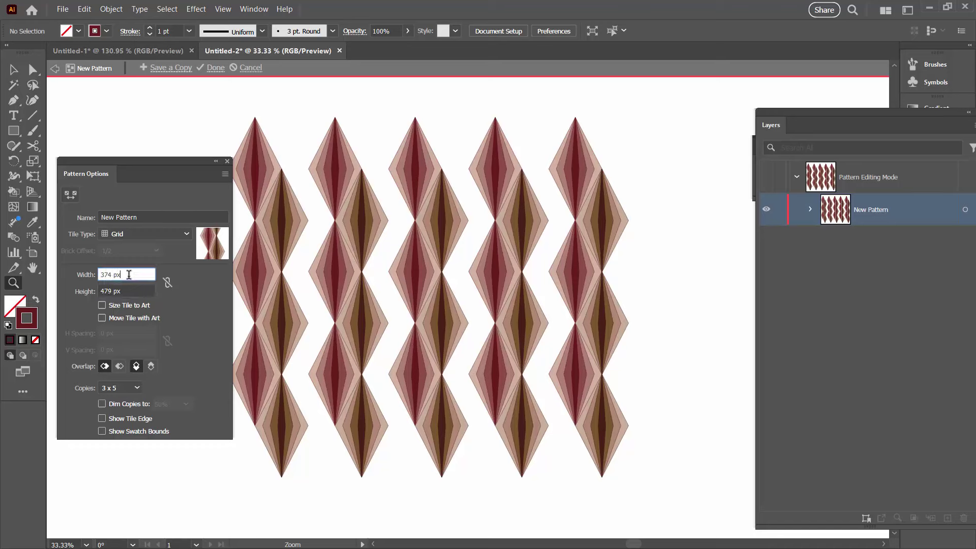
key("shift+Down")
key("shift+Down")
key("shift+Down")
key("shift+Down")
key("shift+Down")
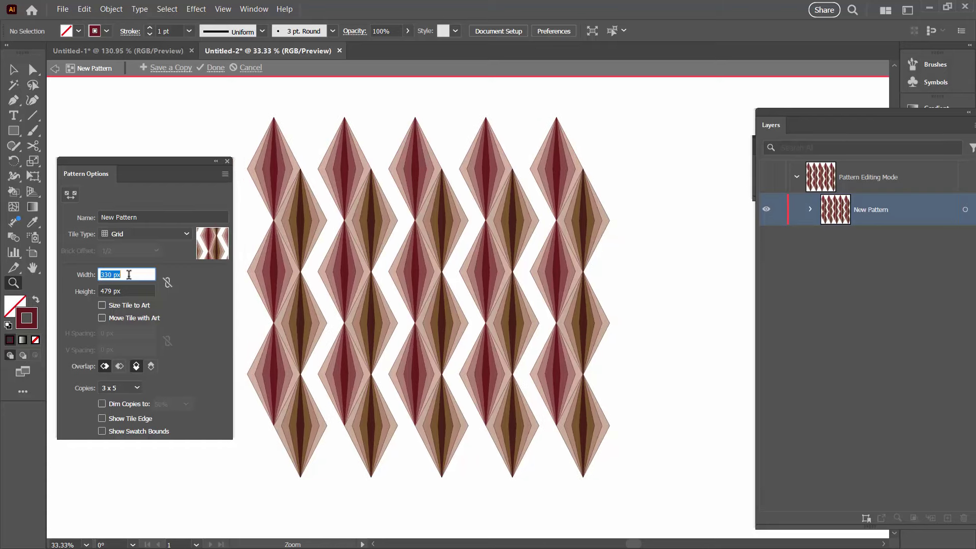
key("shift+Down")
key("shift+Down")
key("shift+Down")
key("shift+Down")
key("shift+Down")
key("shift+Down")
key("shift+Down")
key("shift+Down")
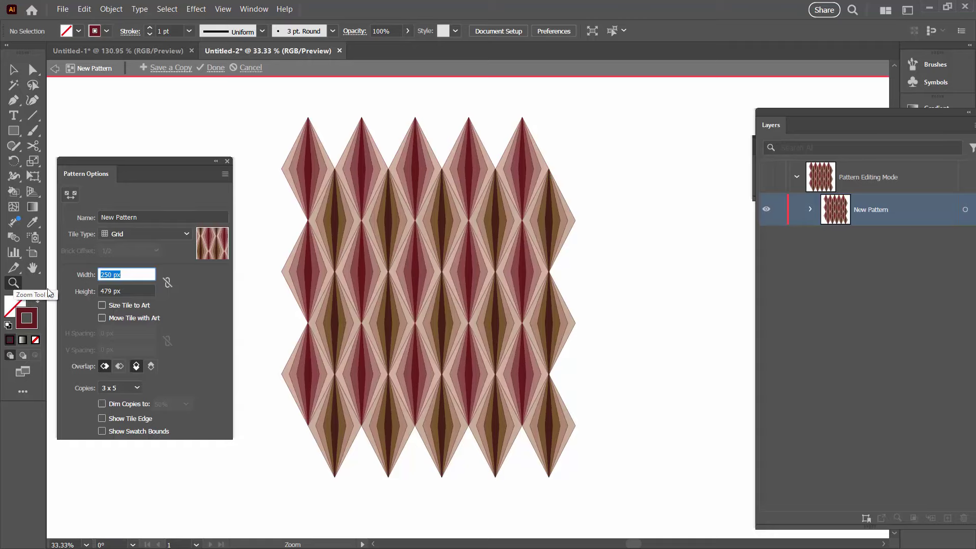
Step: Check where the diamonds' points meet and fine-tune the tile to 482 px high and 249 px wide
left_click_drag(387, 239, 566, 468)
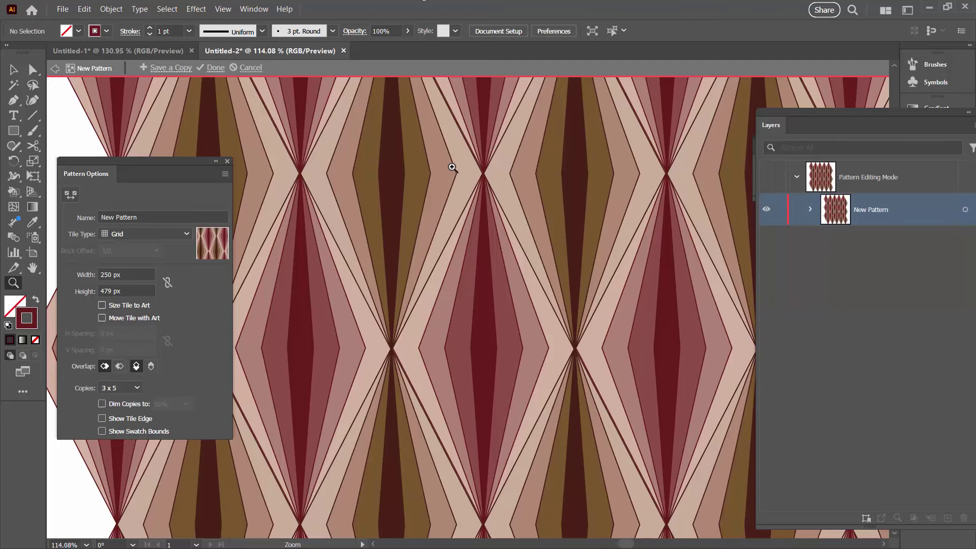
left_click_drag(453, 166, 468, 215)
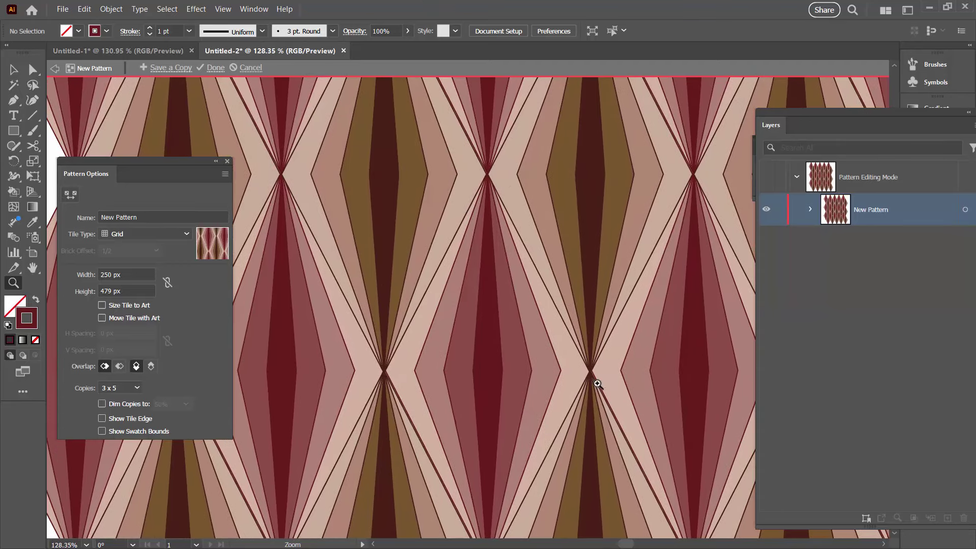
left_click(124, 288)
key("Up")
key("Up")
key("Up")
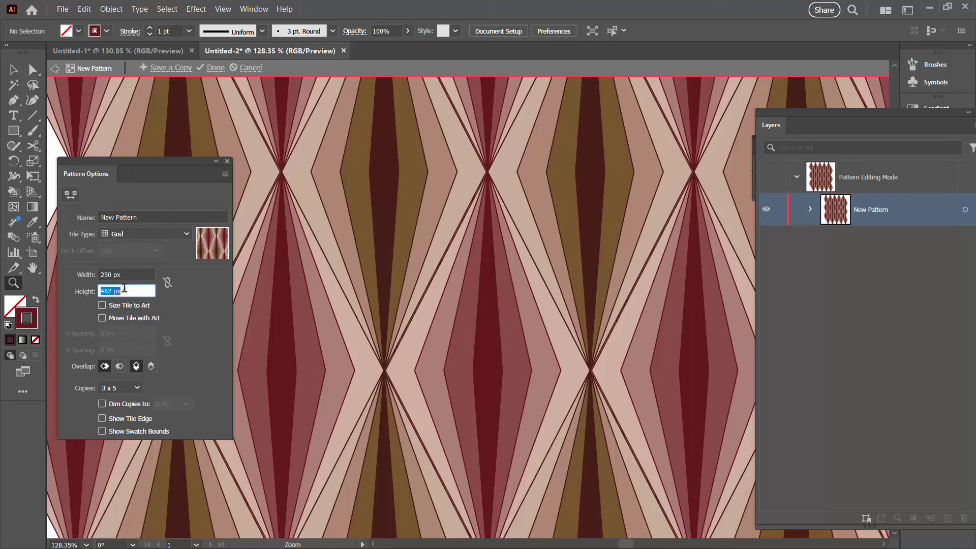
left_click(129, 272)
key("Down")
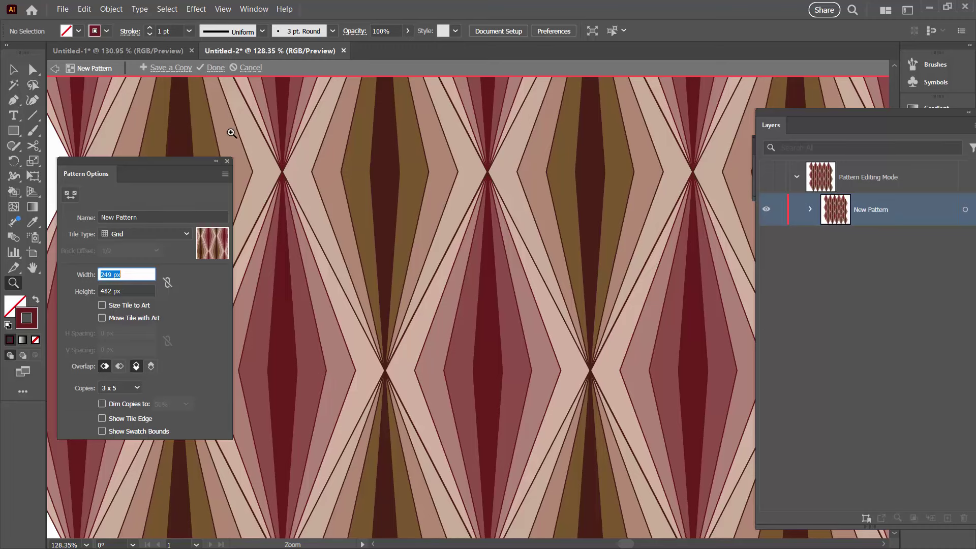
Step: Preview the pattern with 9 x 9 copies and finish pattern editing, saving it as a swatch
left_click(403, 211, "alt")
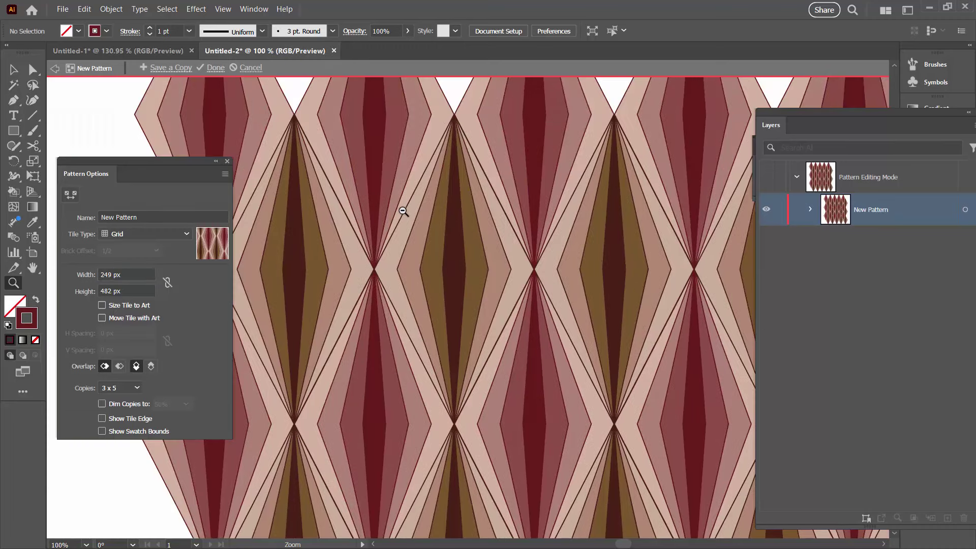
left_click(403, 211, "alt")
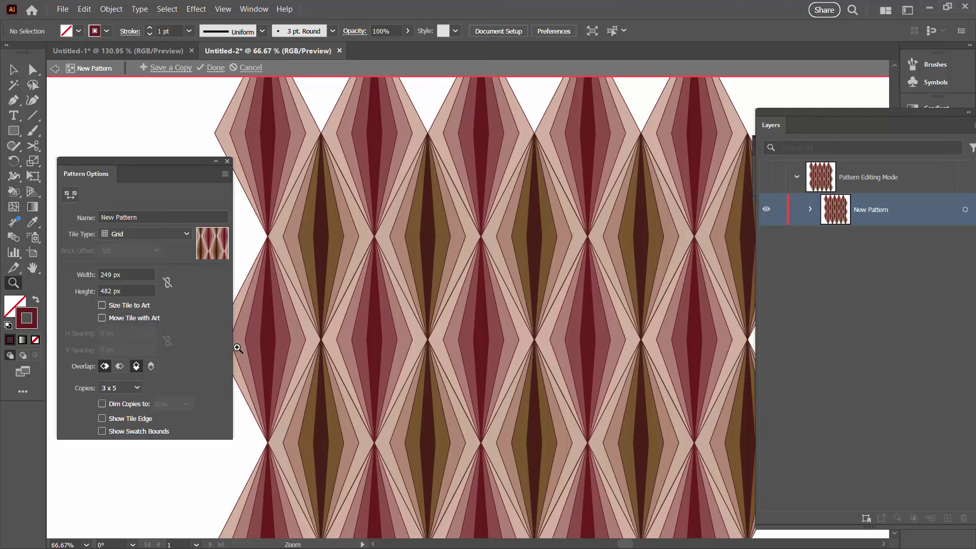
left_click(122, 388)
left_click(120, 261)
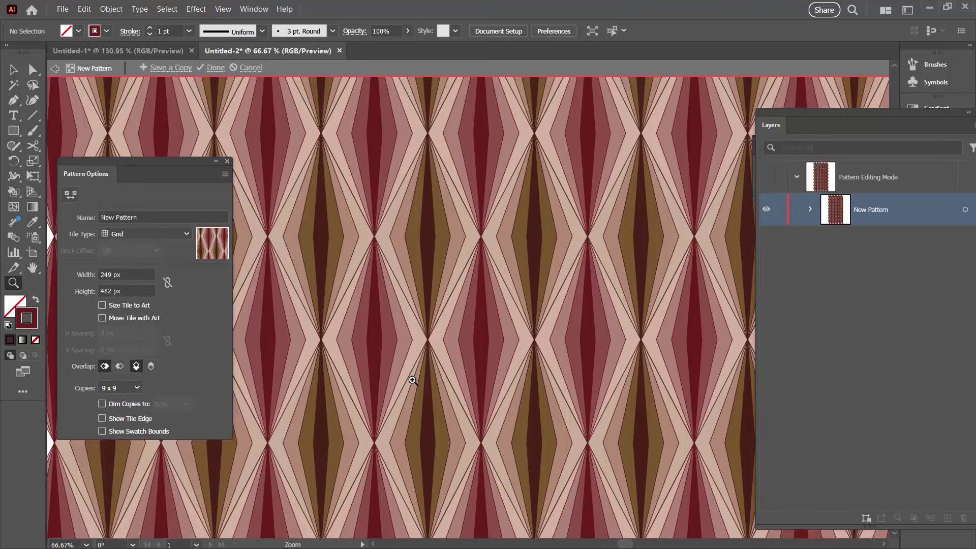
left_click(461, 399, "alt")
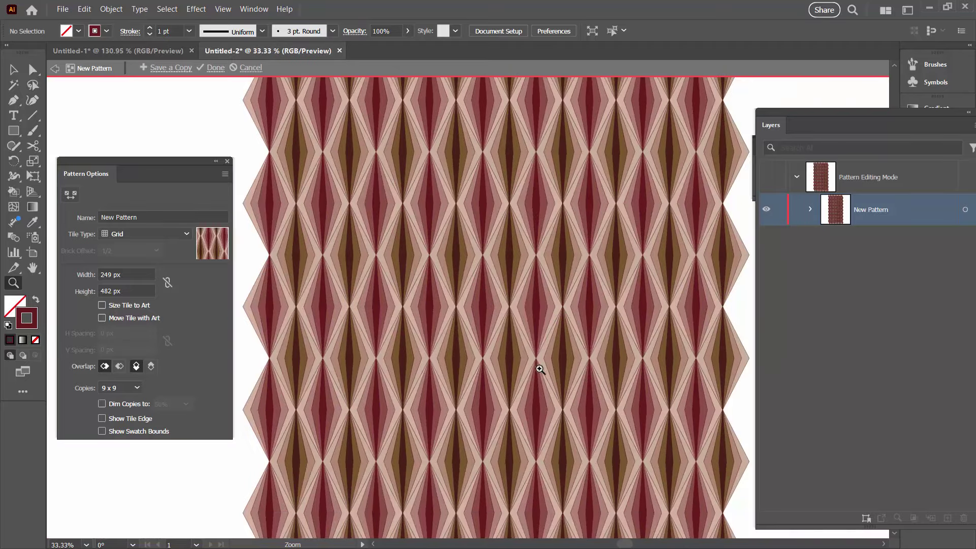
left_click_drag(562, 348, 530, 431)
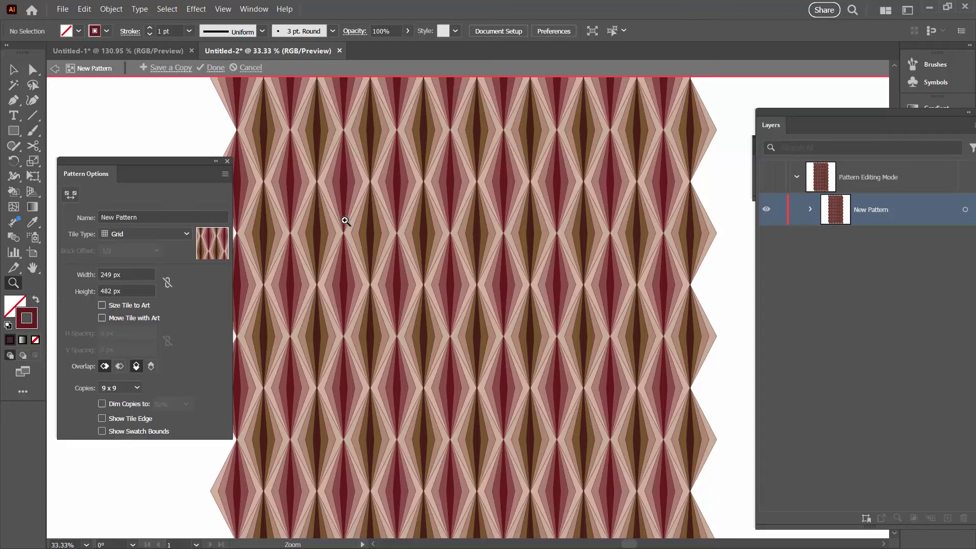
left_click(214, 70)
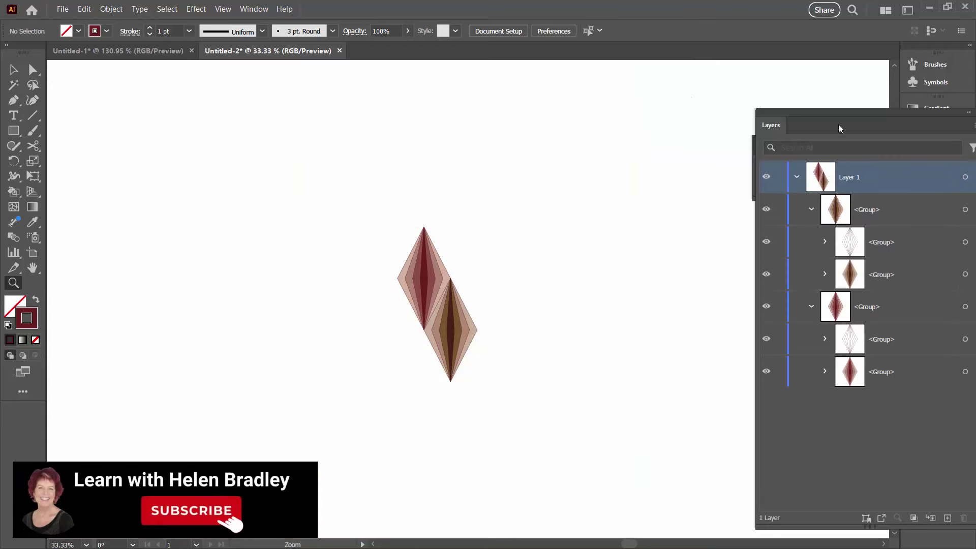
Step: Clear the floating Layers, Swatches and Color palettes away from the artwork
left_click_drag(838, 128, 698, 146)
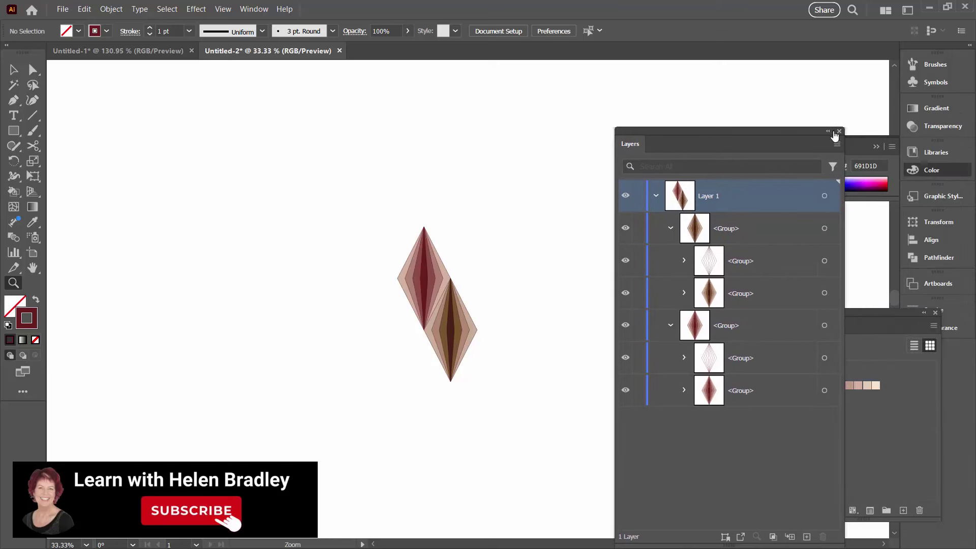
left_click(839, 131)
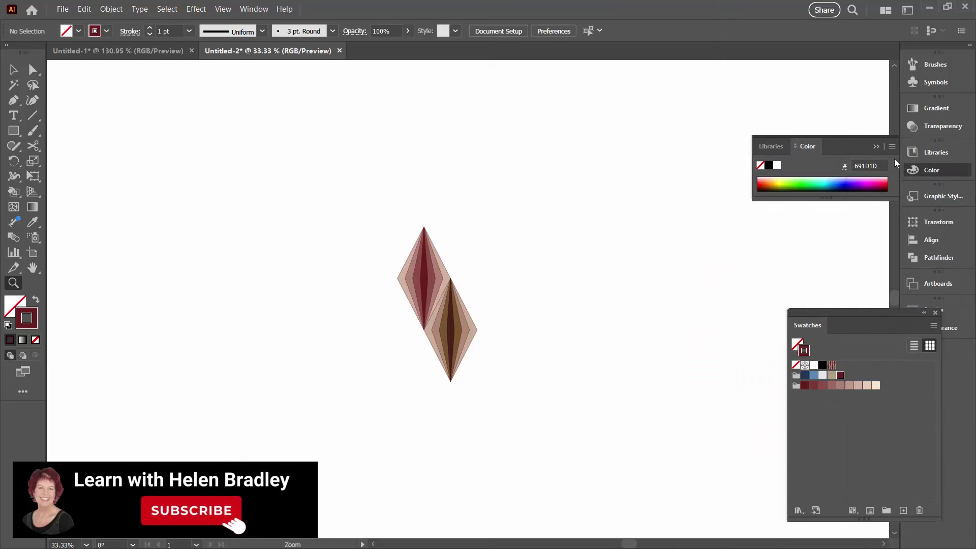
left_click(935, 312)
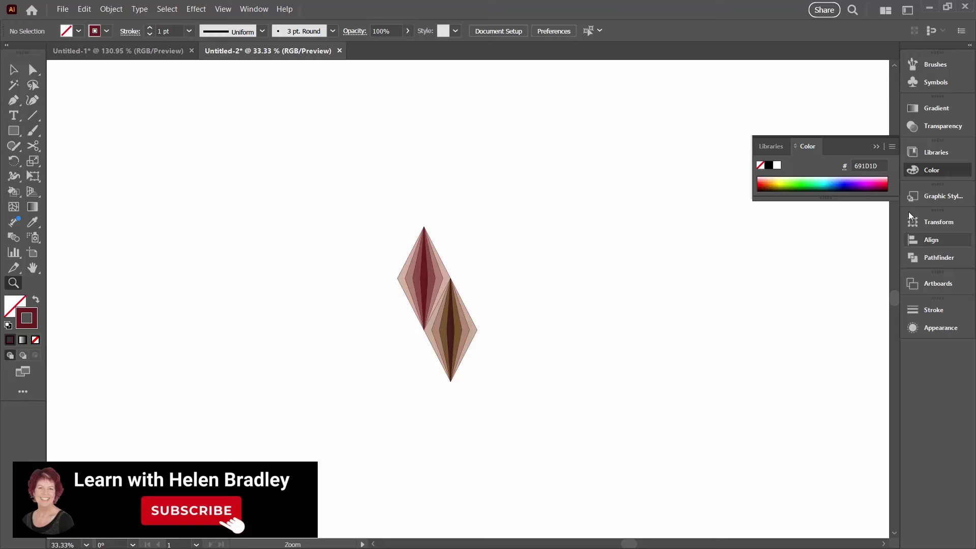
left_click(876, 146)
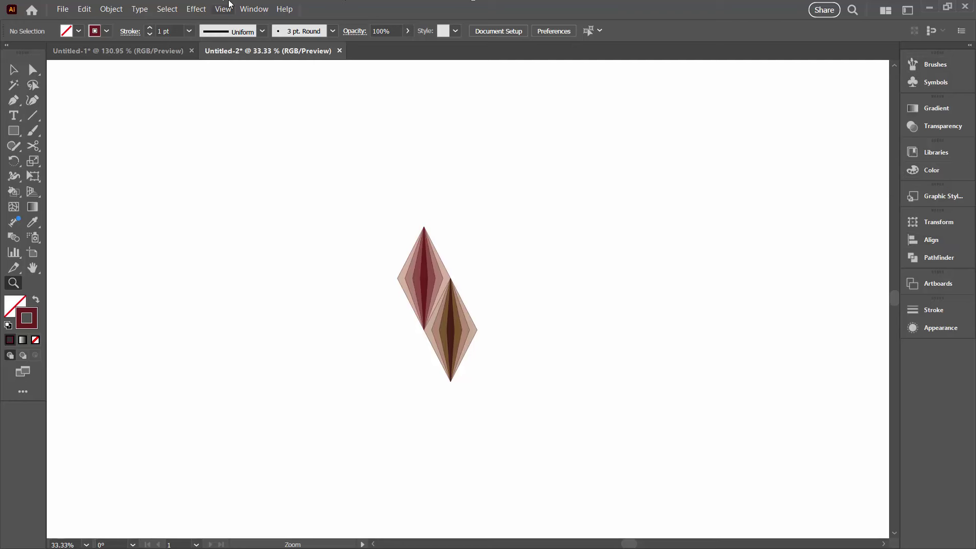
Step: Duplicate the diamond pattern swatch and open the copy for pattern editing
left_click(254, 9)
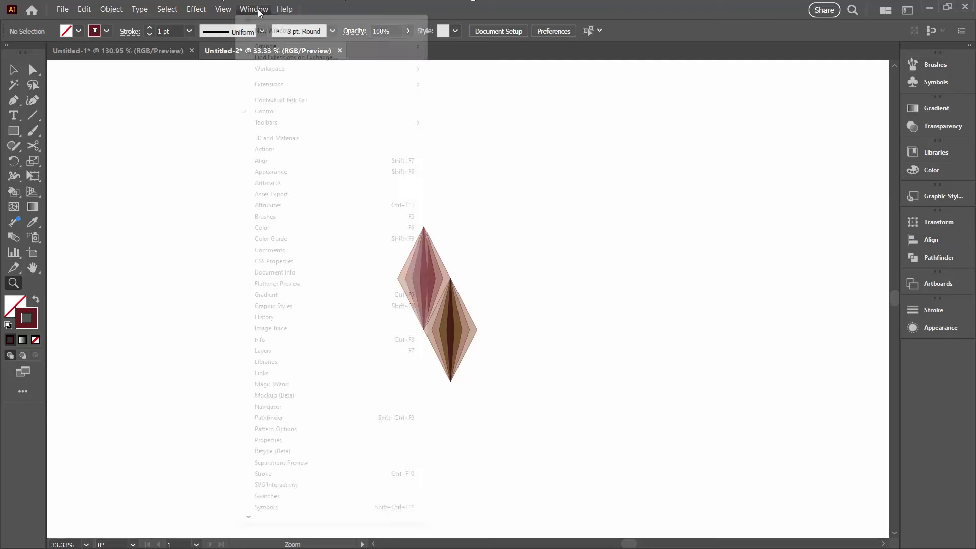
left_click(299, 496)
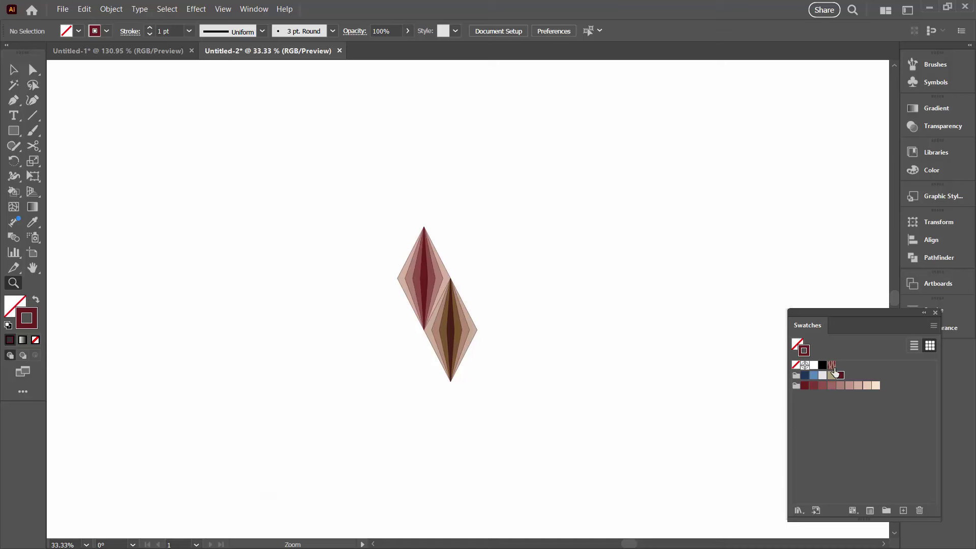
left_click(831, 365)
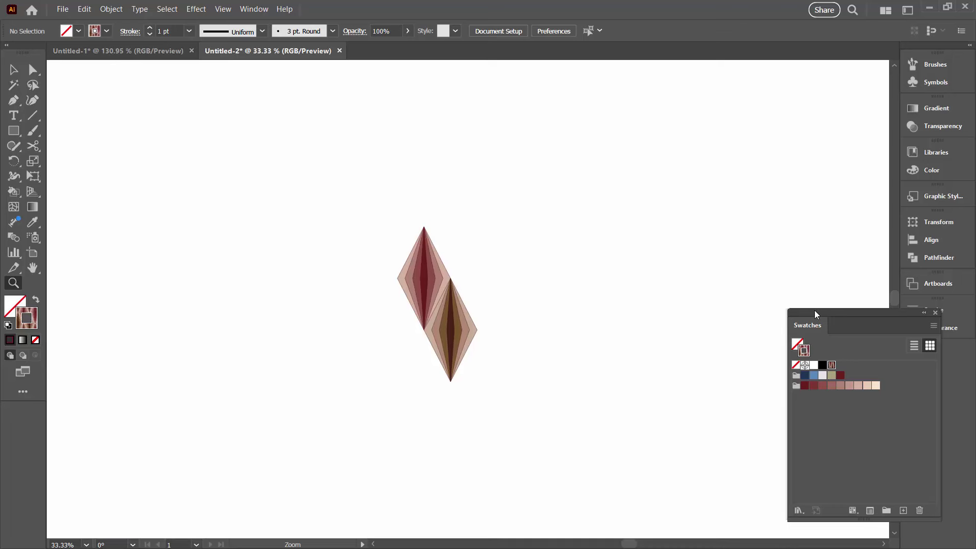
left_click_drag(815, 312, 556, 74)
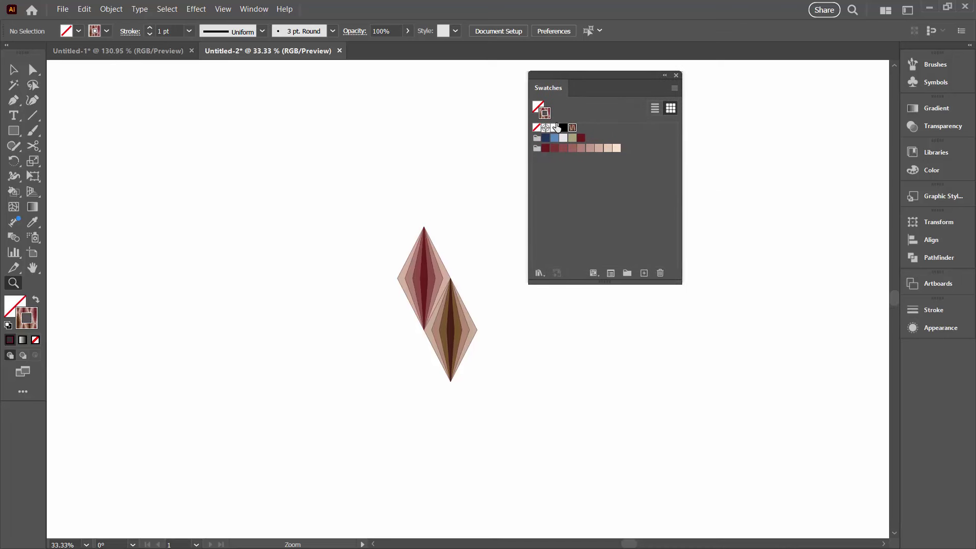
left_click_drag(576, 137, 646, 274)
double_click(582, 130)
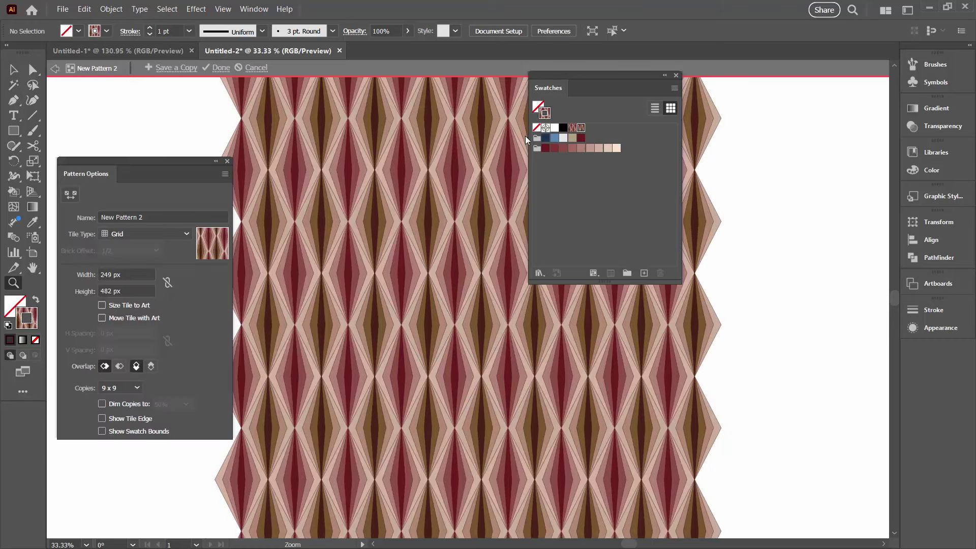
Step: Show the pattern's tile edge and select the original pair of diamonds inside the pattern
left_click(102, 419)
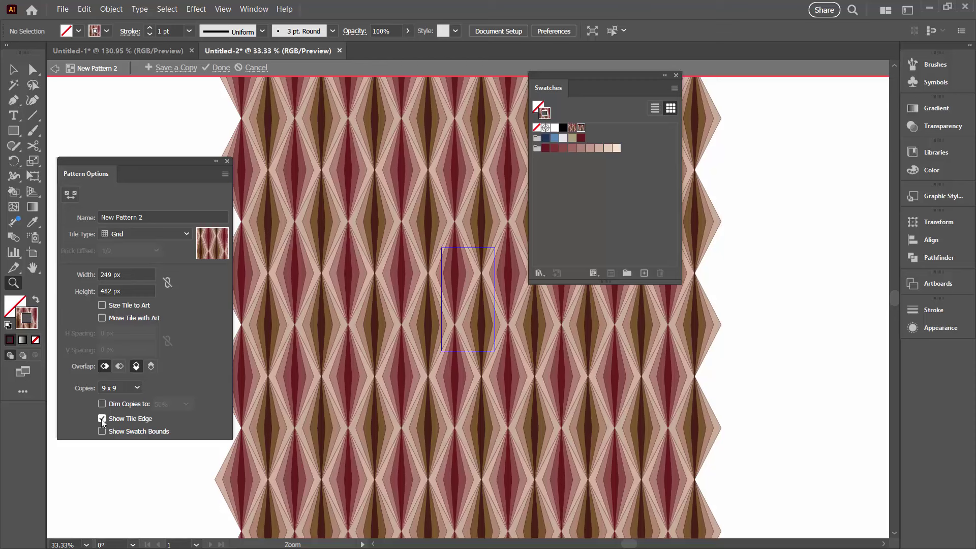
left_click(102, 419)
left_click(102, 418)
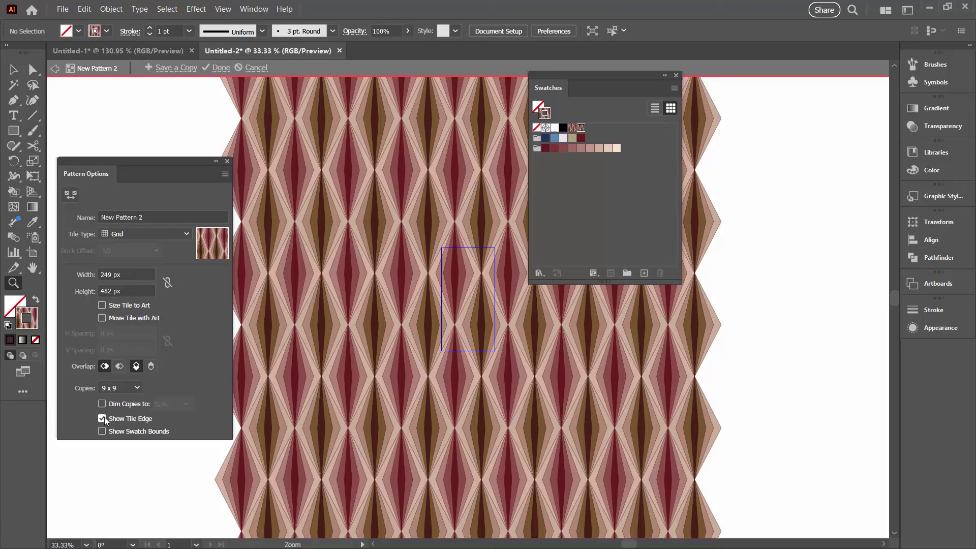
left_click(10, 70)
left_click(508, 338)
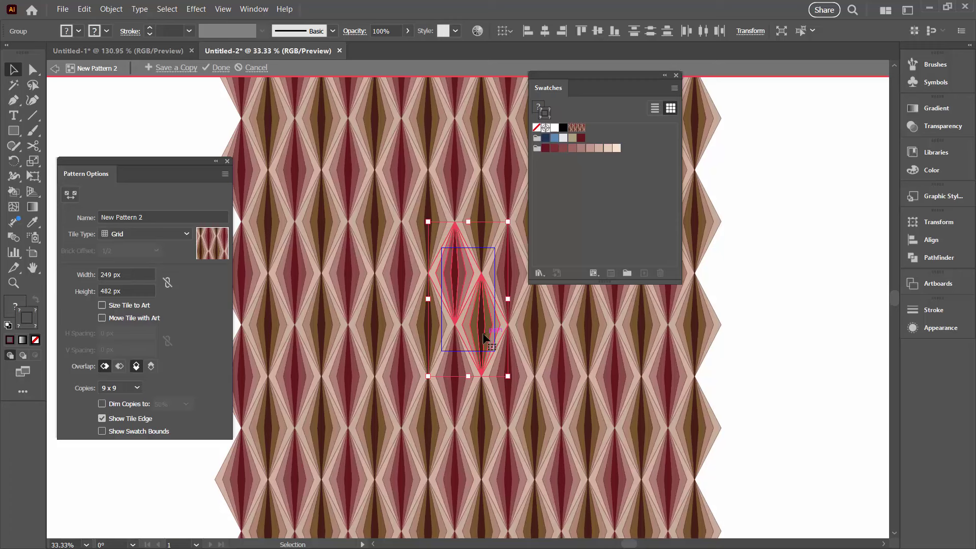
Step: Target the line group within the red diamond's group and set its stroke to none
left_click(254, 10)
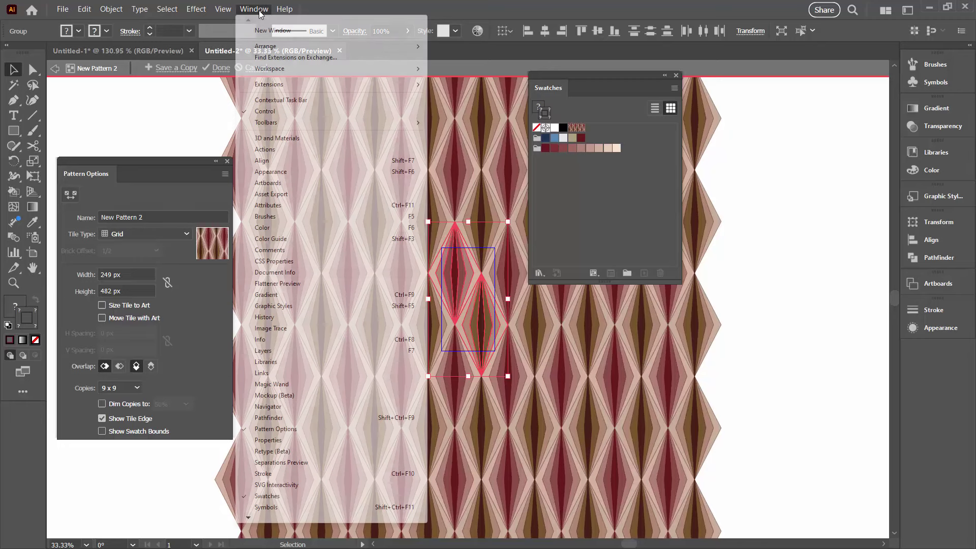
left_click(263, 350)
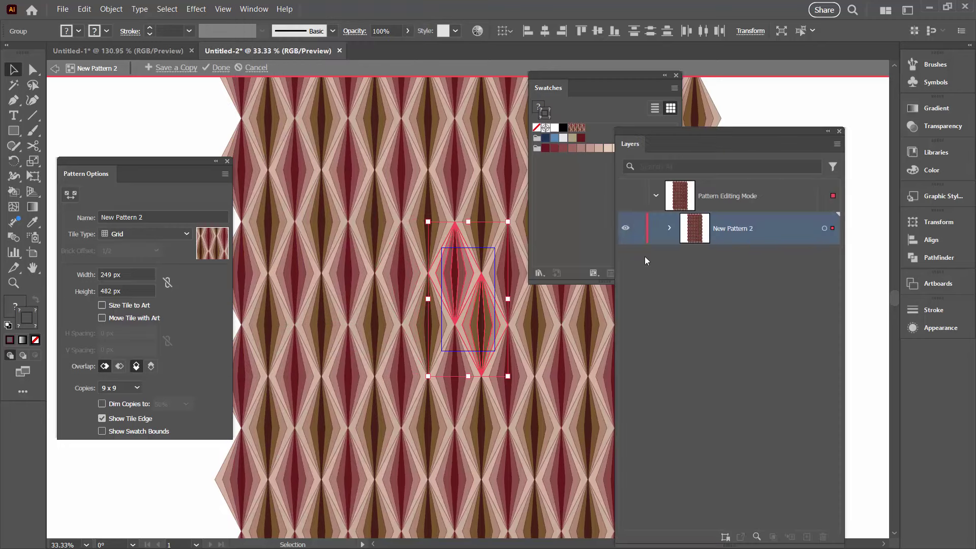
left_click(670, 232)
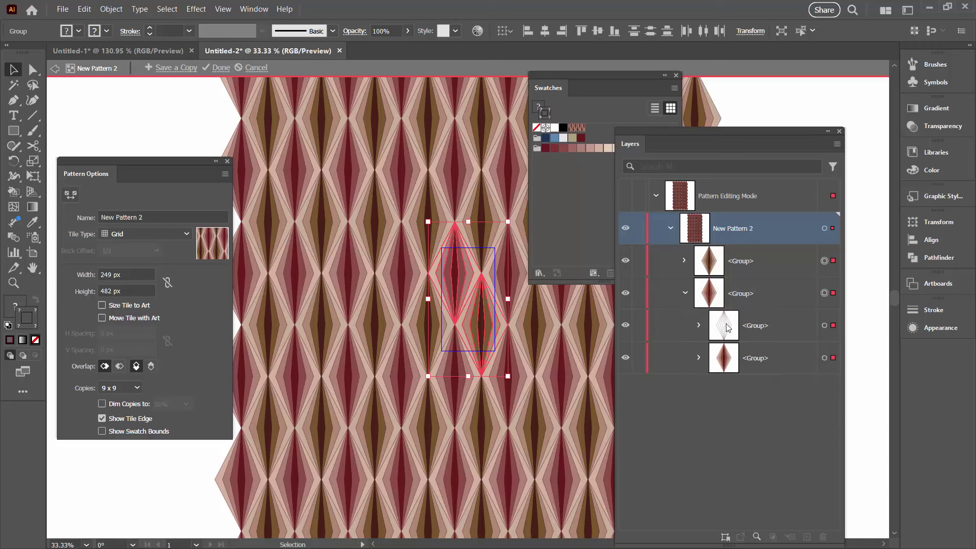
left_click(824, 325)
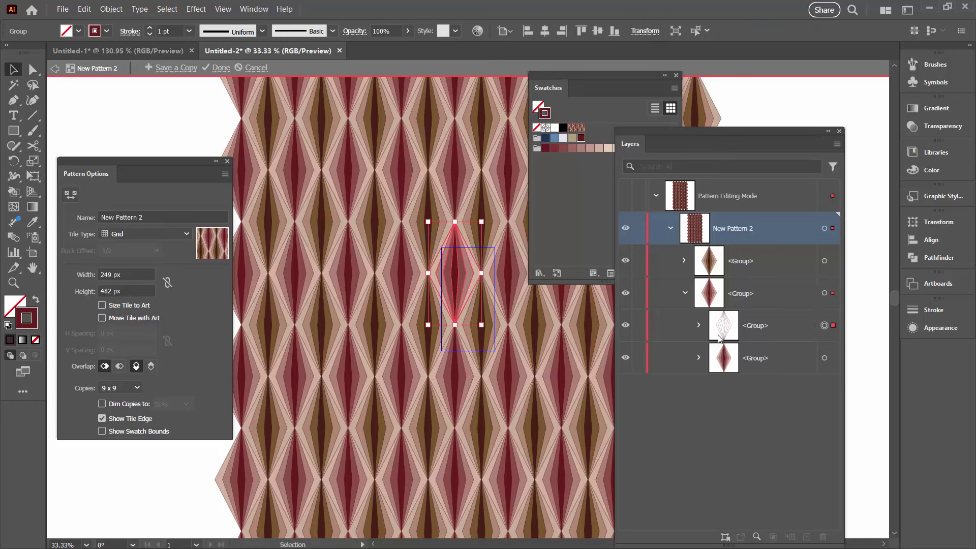
left_click(35, 340)
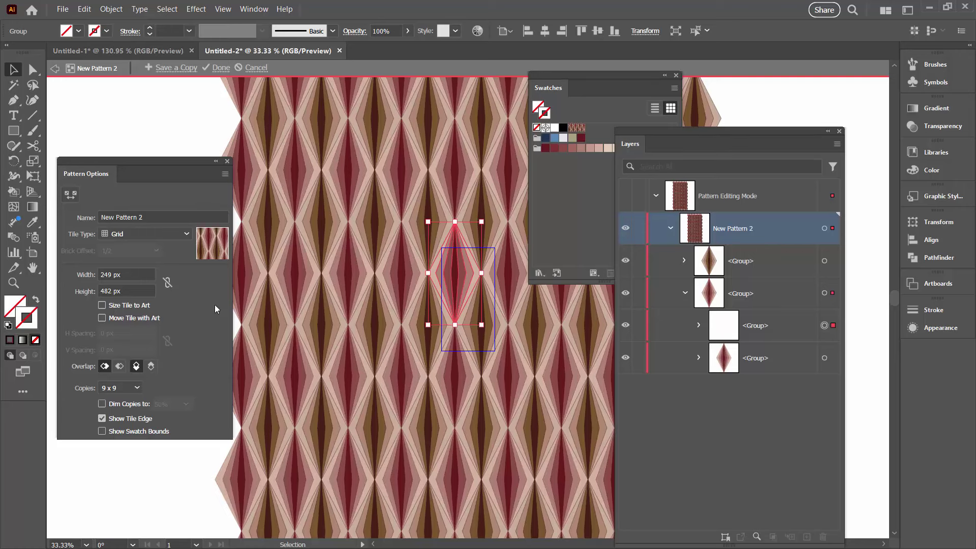
Step: Remove the stroke from the line group within the brown diamond's group
left_click(684, 261)
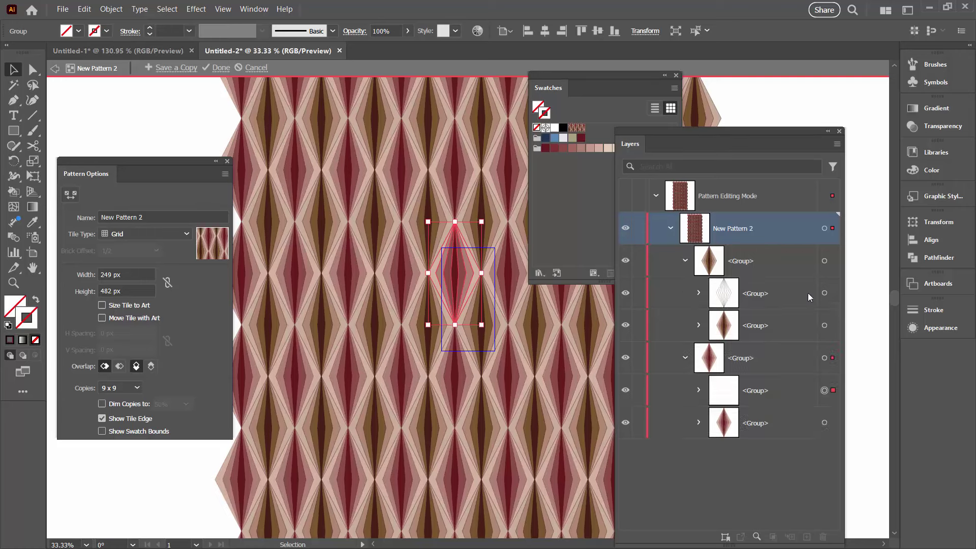
left_click(824, 292)
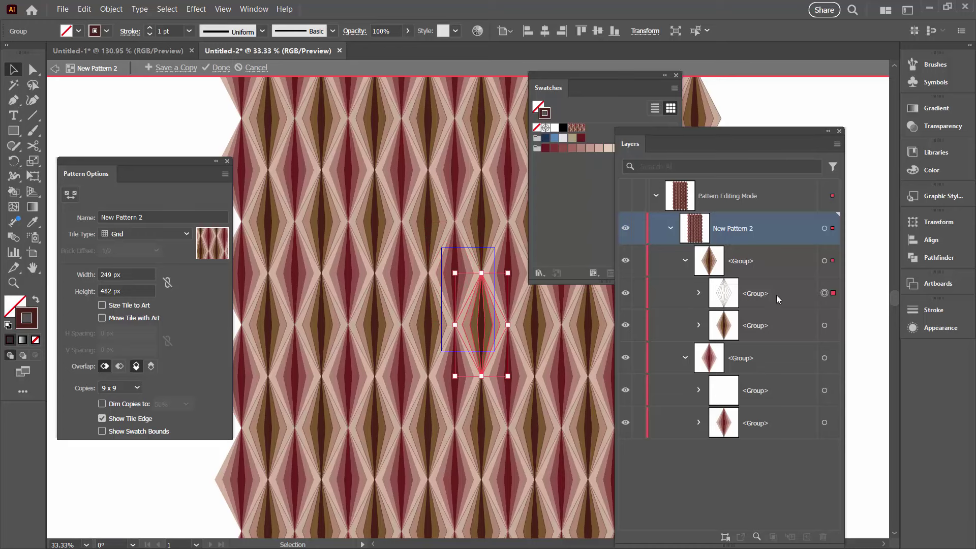
left_click(35, 341)
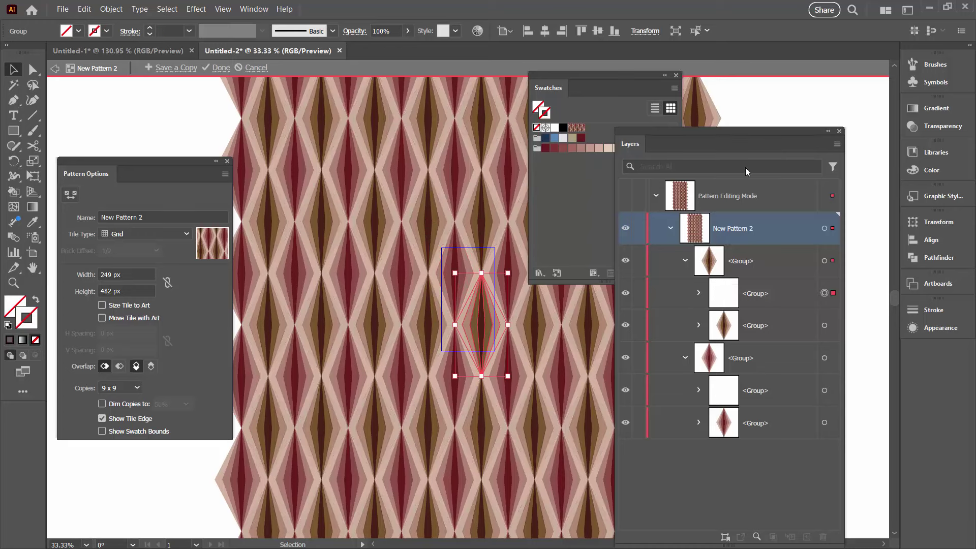
Step: Hide the tile edge, deselect the artwork and finish editing the pattern copy
left_click(676, 75)
left_click(101, 418)
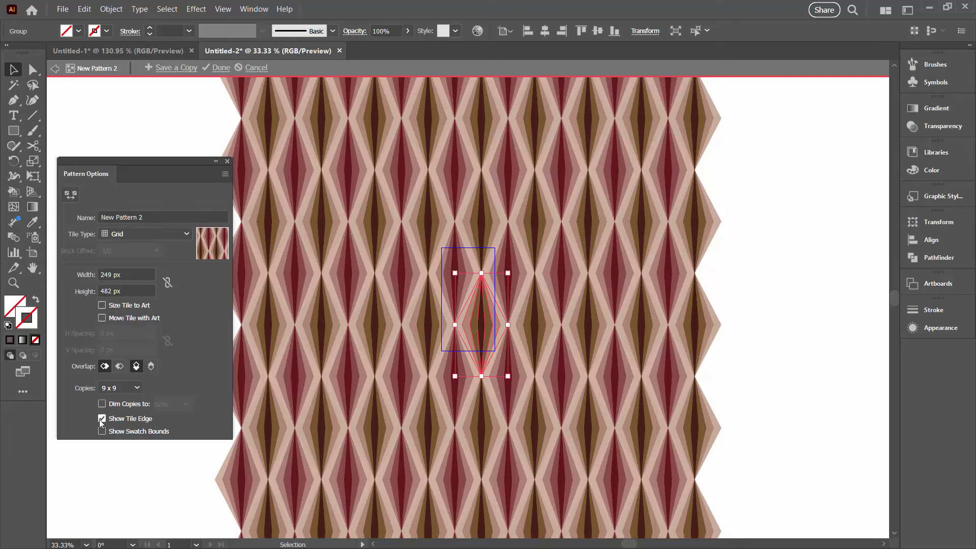
left_click(753, 313)
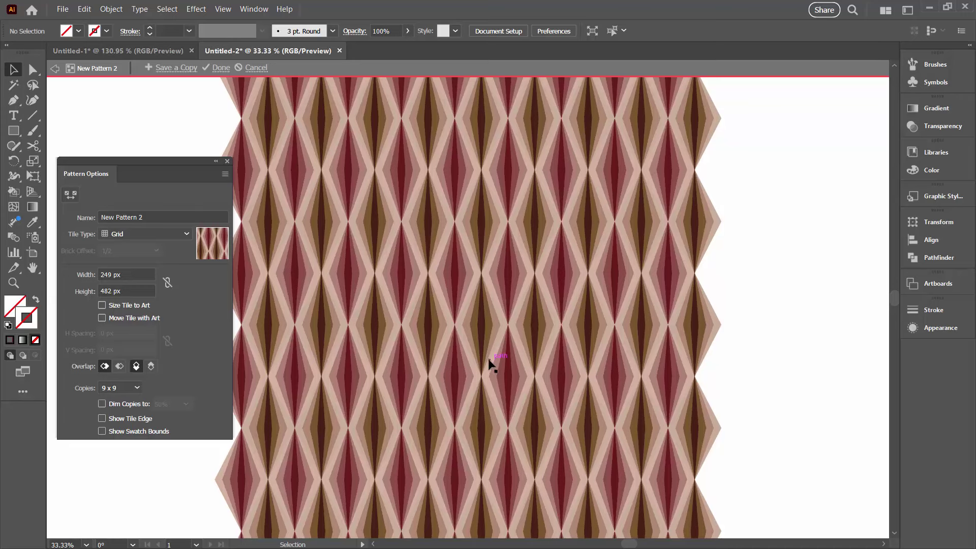
left_click(218, 65)
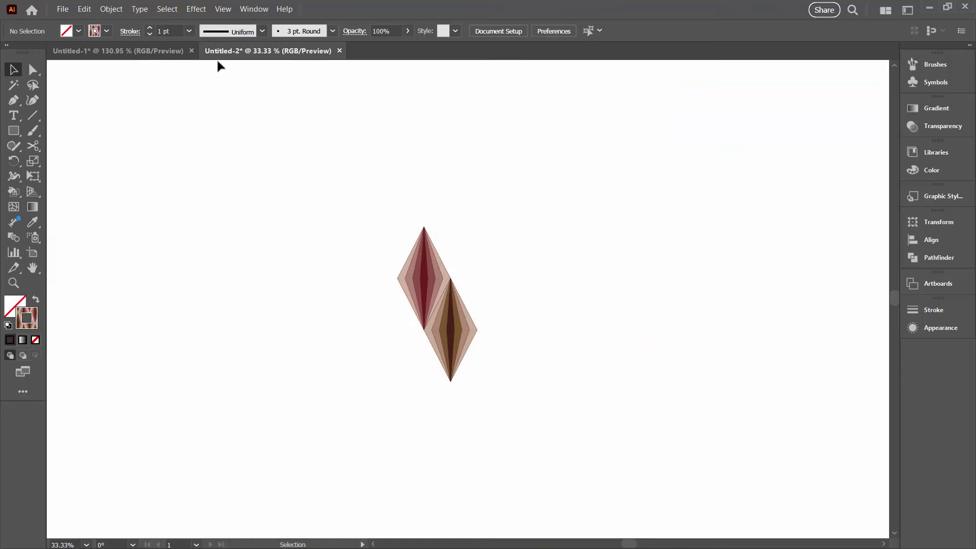
Step: Move both original diamonds off to the left of the artboard and show the artboard boundaries
left_click_drag(392, 225, 498, 405)
left_click_drag(464, 348, 175, 345)
left_click(229, 11)
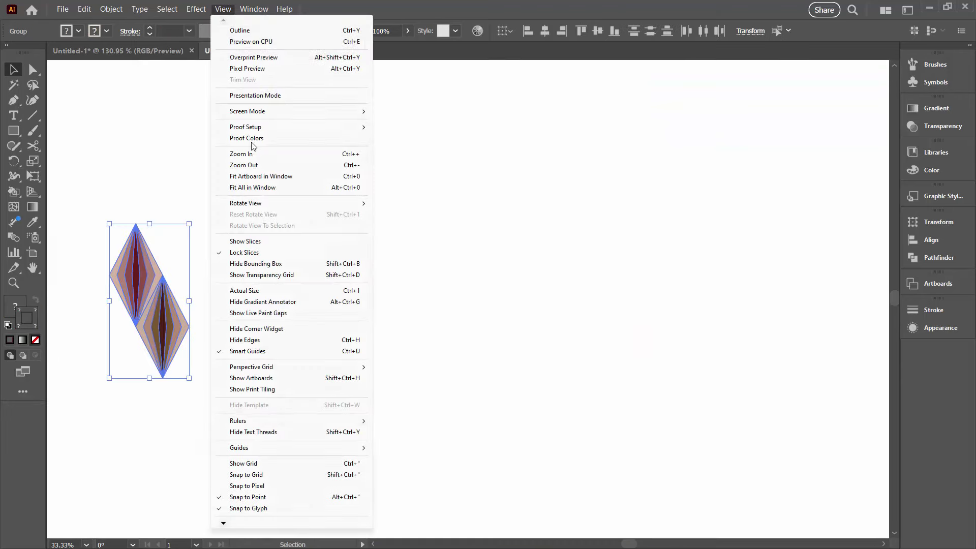
left_click(291, 378)
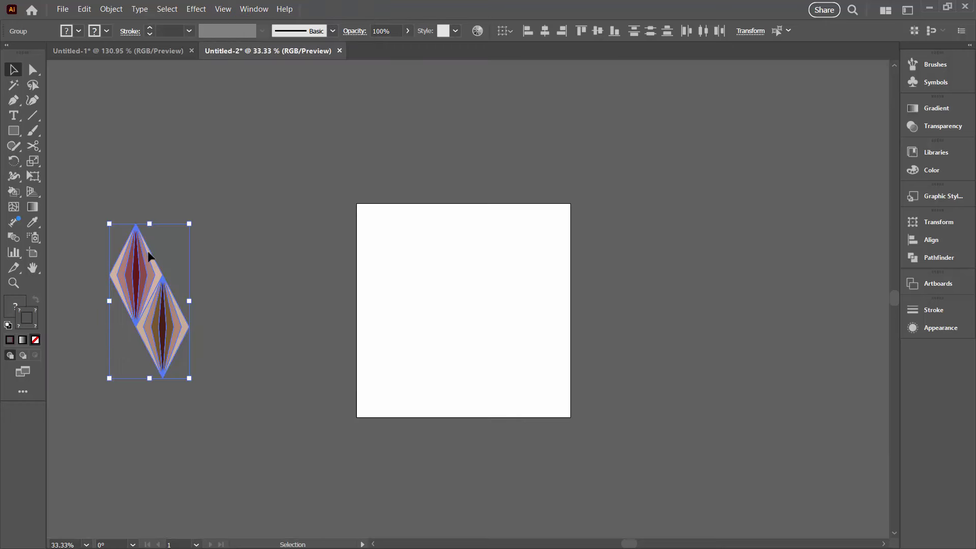
Step: Create a rectangle 1000 px wide and 1000 px high
left_click(14, 132)
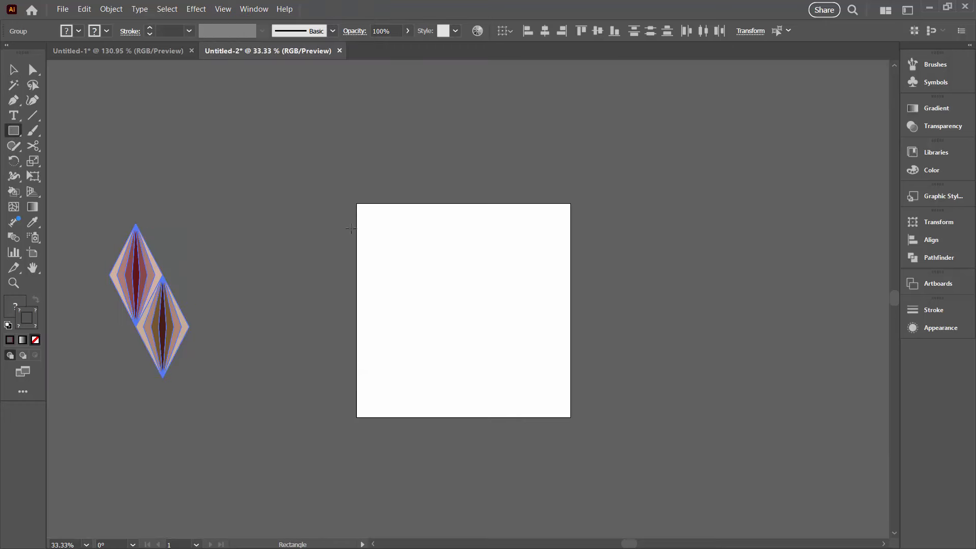
left_click(407, 246)
type("1000")
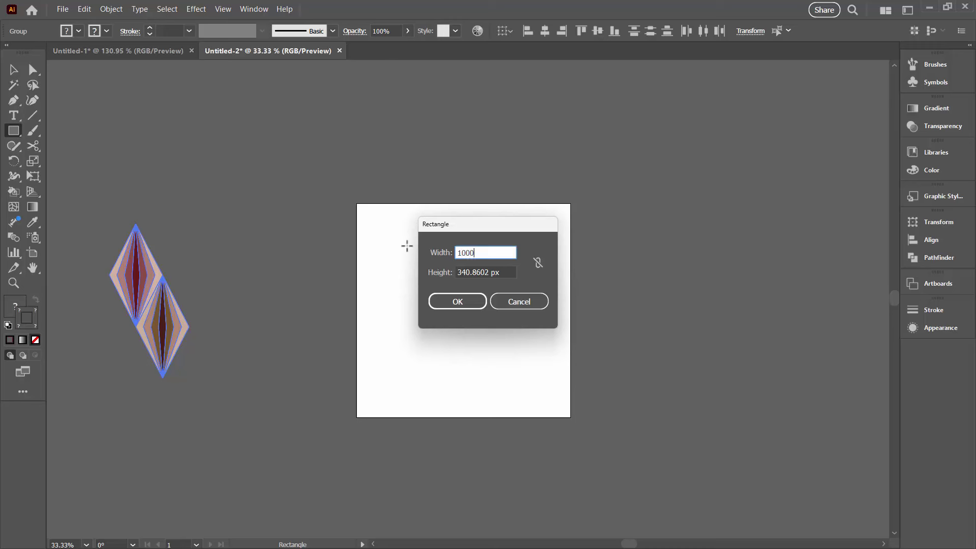
key("Tab")
type("10")
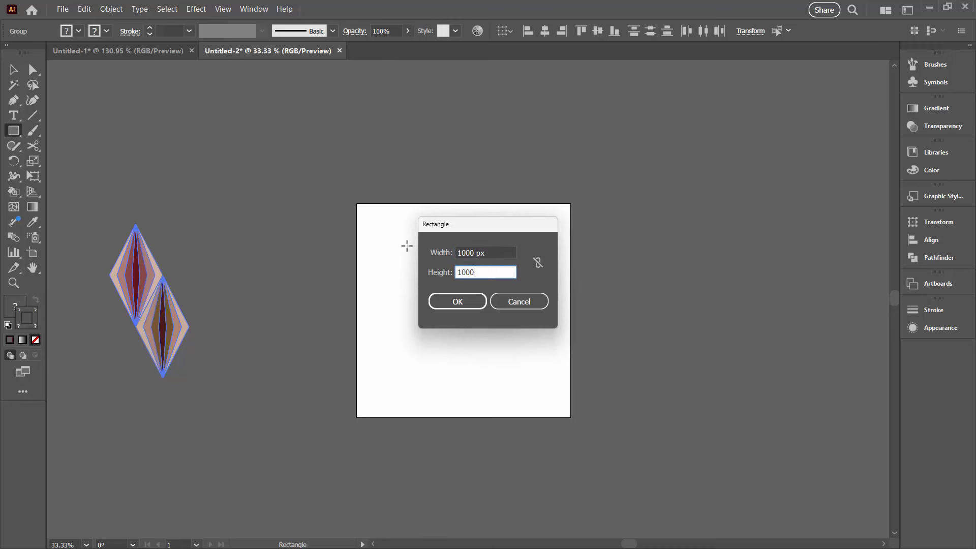
key("Return")
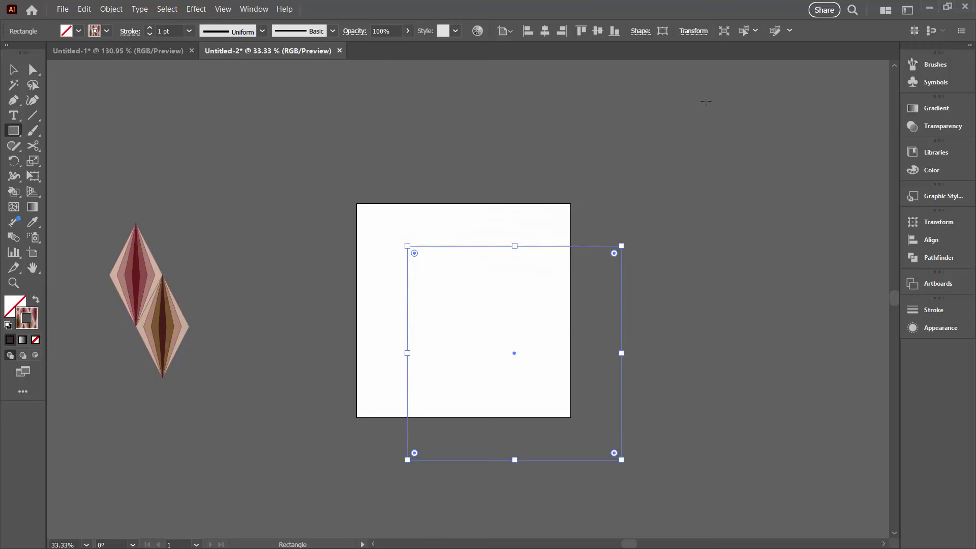
Step: Center the square on the artboard and swap its fill and stroke so the diamond pattern fills it
left_click(546, 32)
left_click(597, 31)
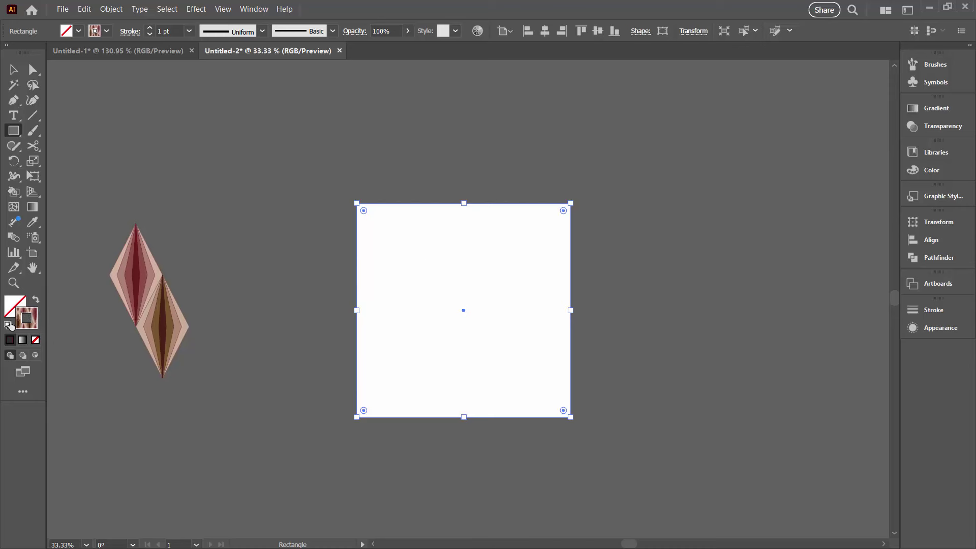
left_click(36, 301)
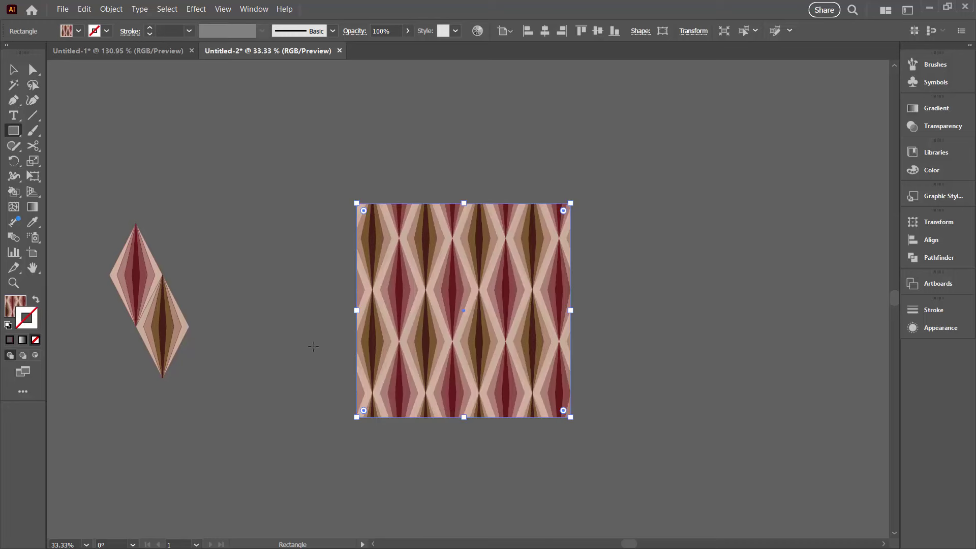
key("ctrl+0")
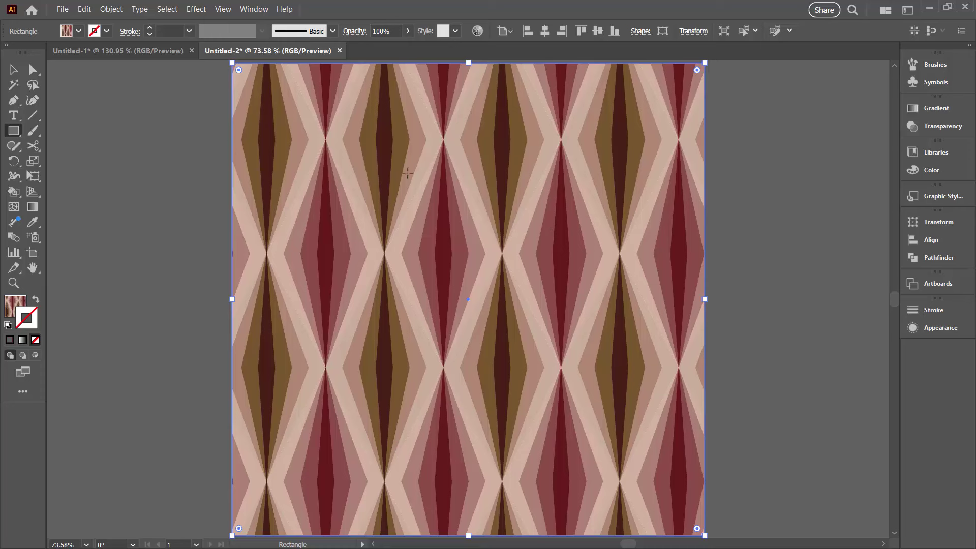
Step: Scale only the pattern inside the square uniformly to 50%, leaving the object itself untransformed
left_click(110, 9)
mouse_move(124, 23)
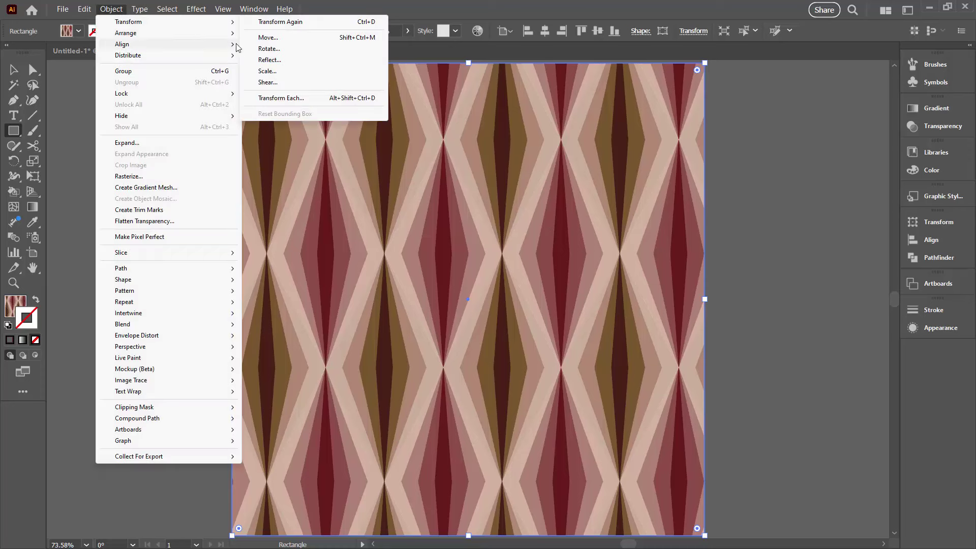
left_click(268, 72)
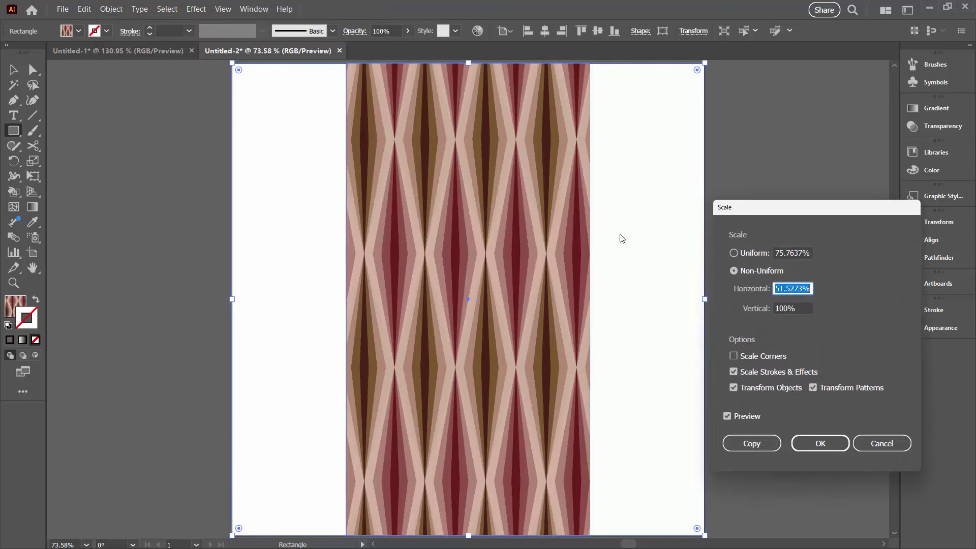
left_click(752, 254)
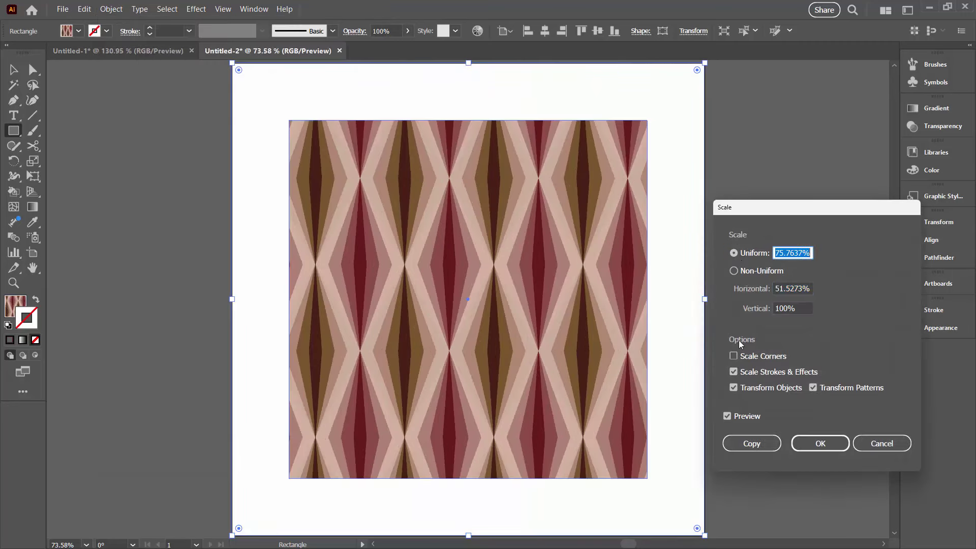
left_click(733, 387)
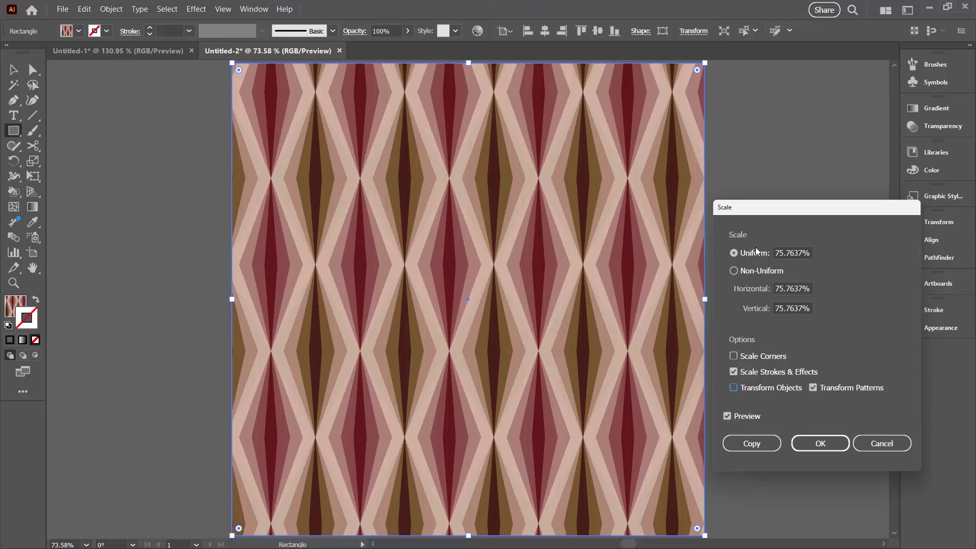
left_click_drag(776, 253, 826, 255)
type("50")
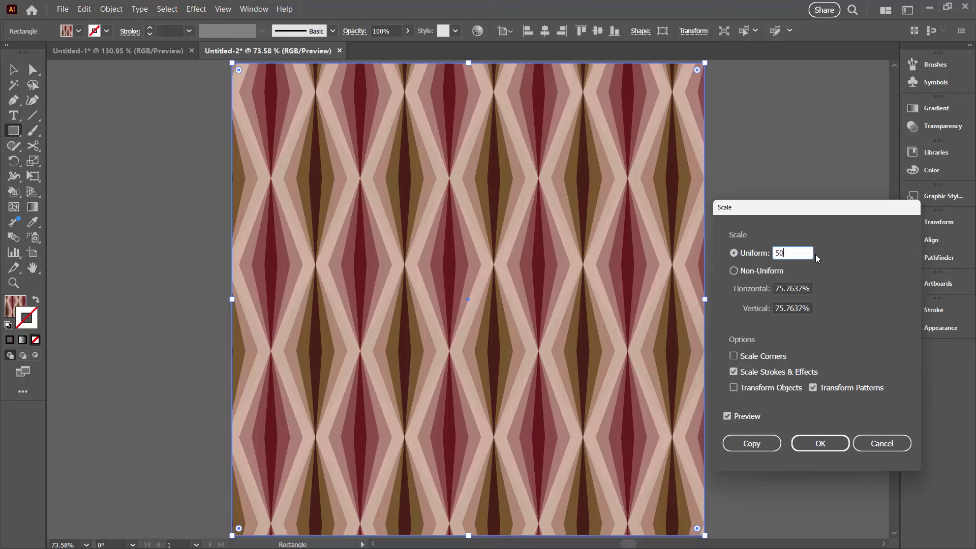
key("Return")
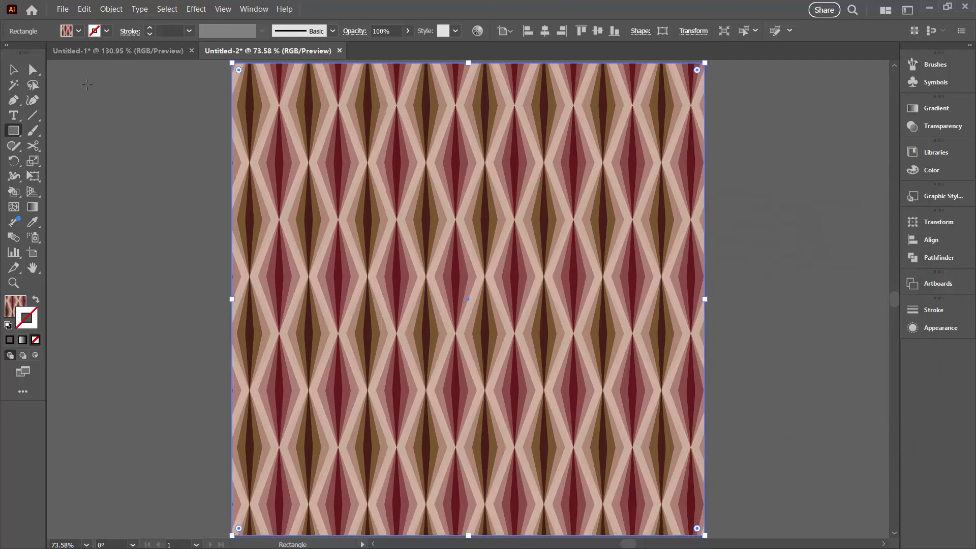
Step: Display the document swatches and compare the outlined and outline-free diamond patterns on the square, settling on the outline-free one
left_click(13, 70)
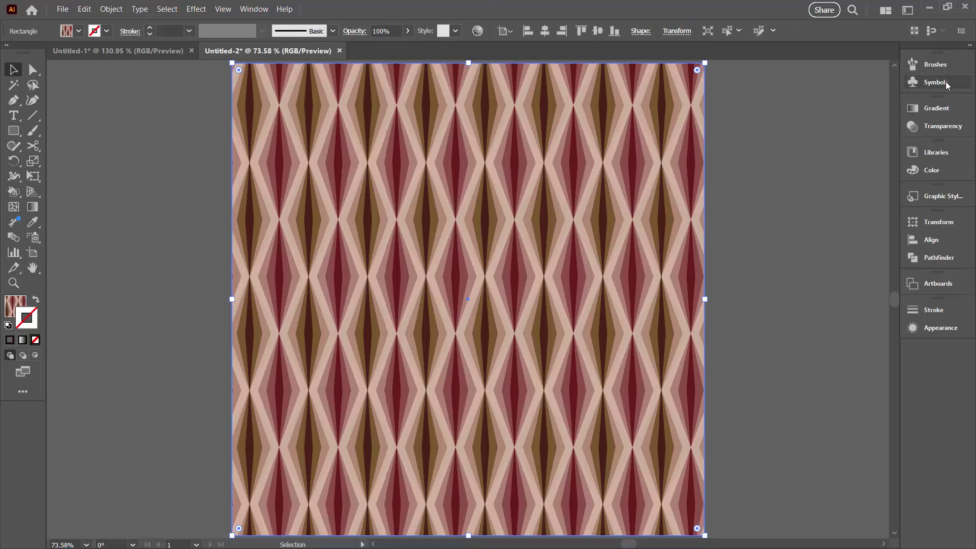
left_click(249, 11)
left_click(269, 495)
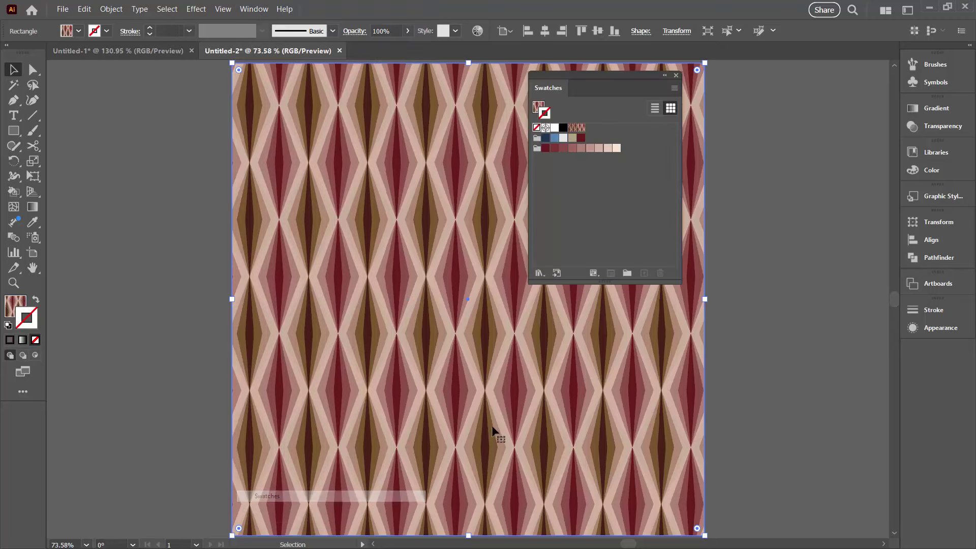
left_click_drag(569, 74, 791, 242)
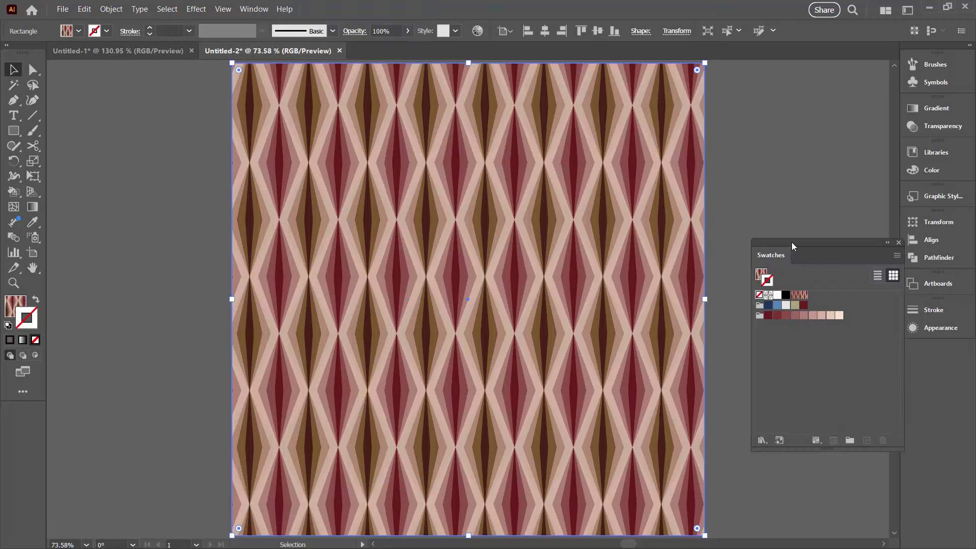
left_click(795, 296)
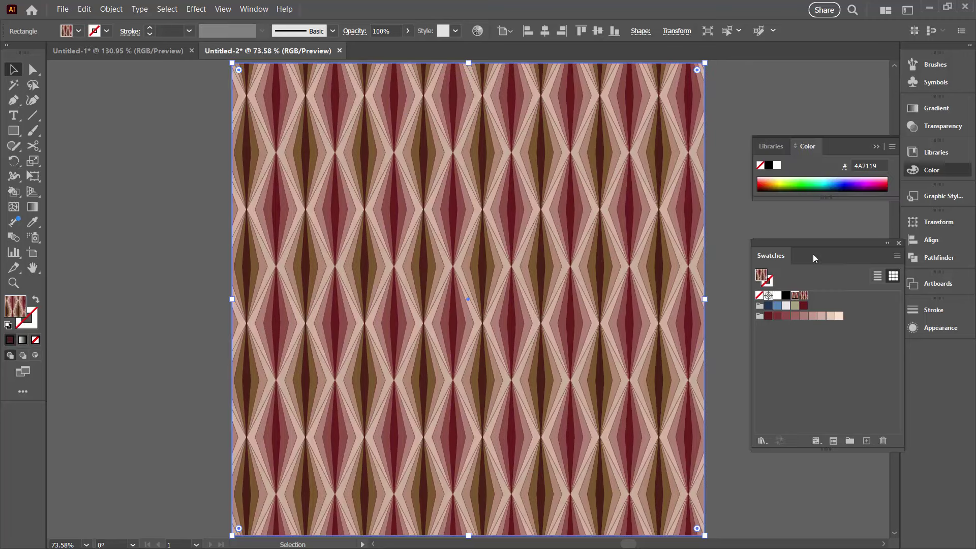
left_click(804, 296)
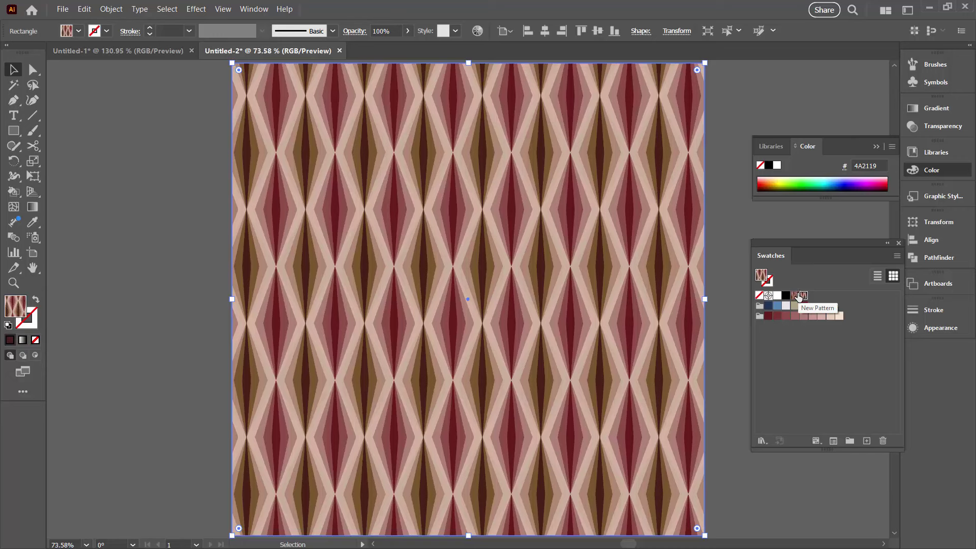
left_click(795, 295)
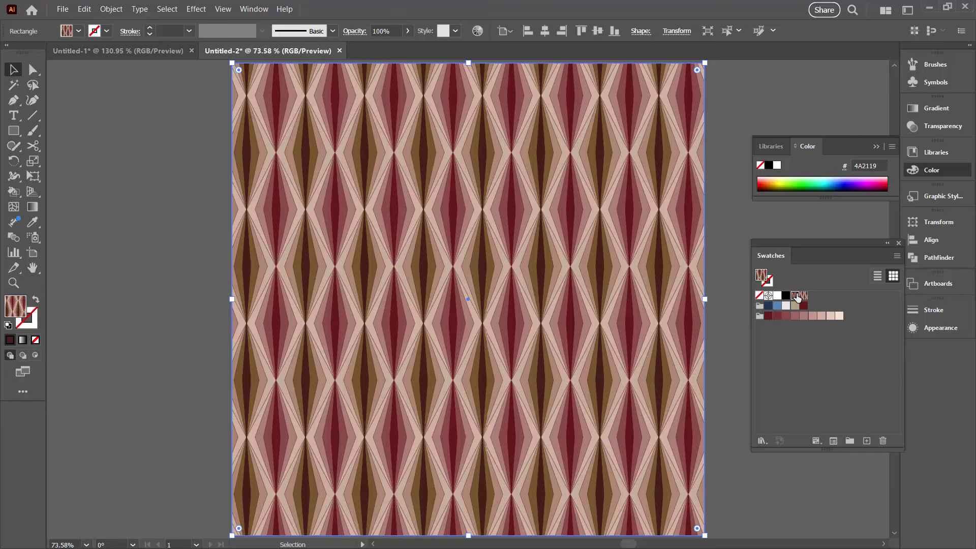
left_click(804, 296)
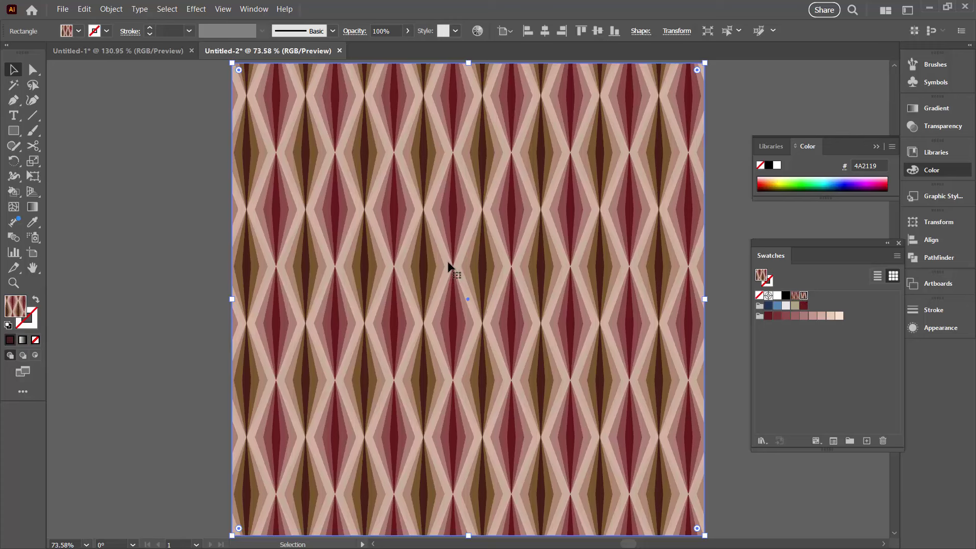
Step: Recolor the square's outline-free pattern with the Beach color library, clearing the overlapping swatch and color displays out of the way
left_click(478, 33)
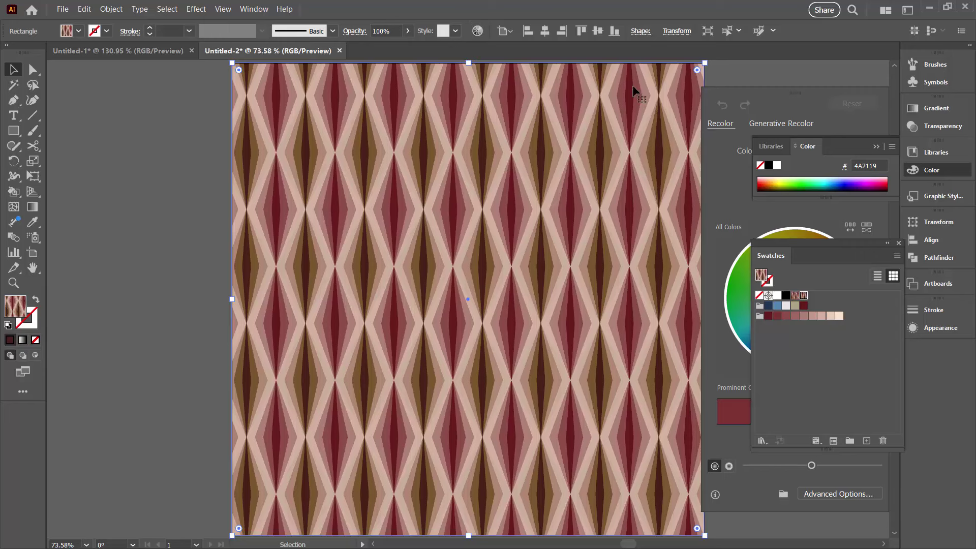
left_click_drag(745, 95, 664, 120)
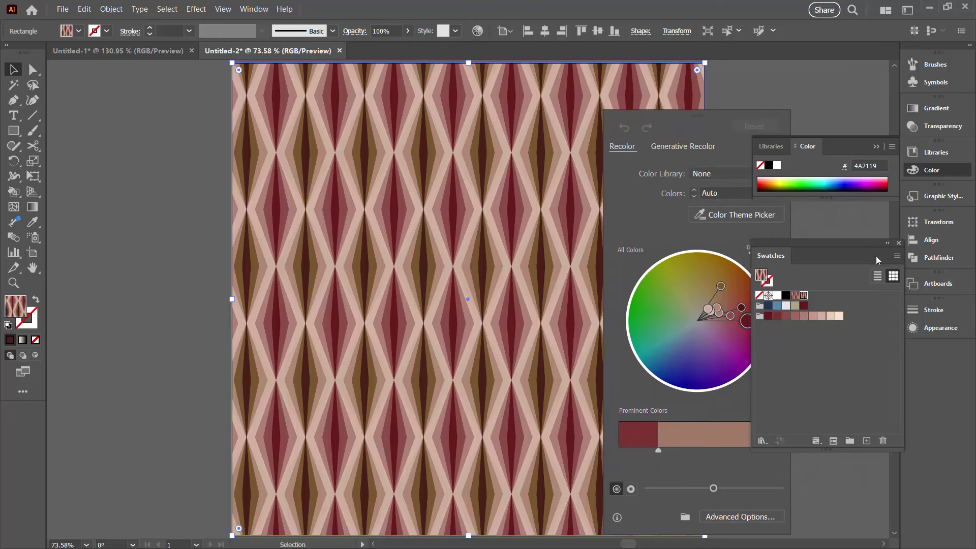
left_click(897, 243)
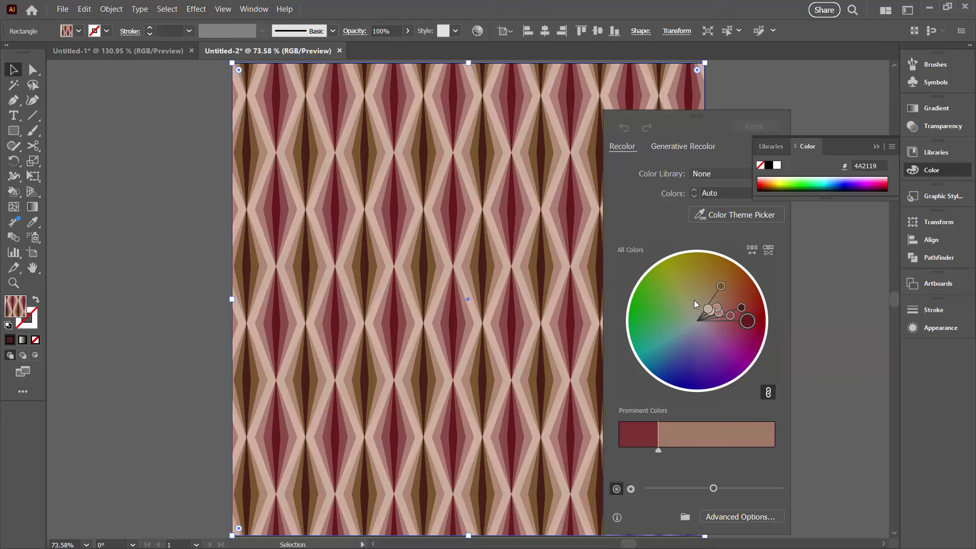
left_click(874, 147)
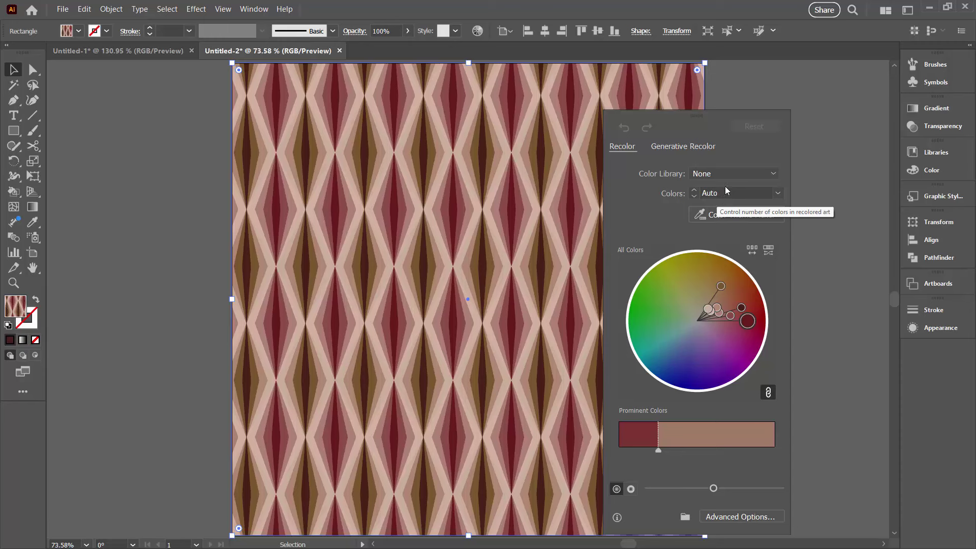
left_click(725, 170)
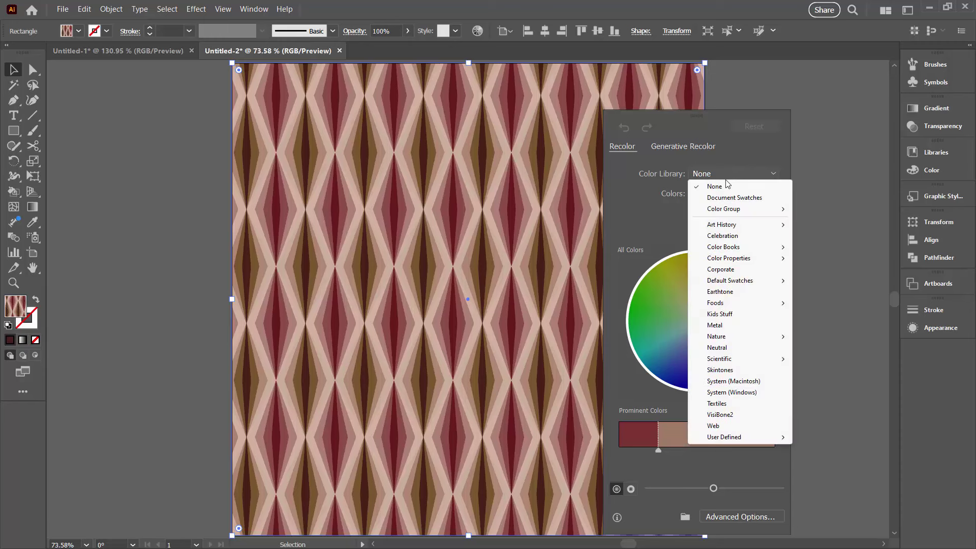
mouse_move(727, 337)
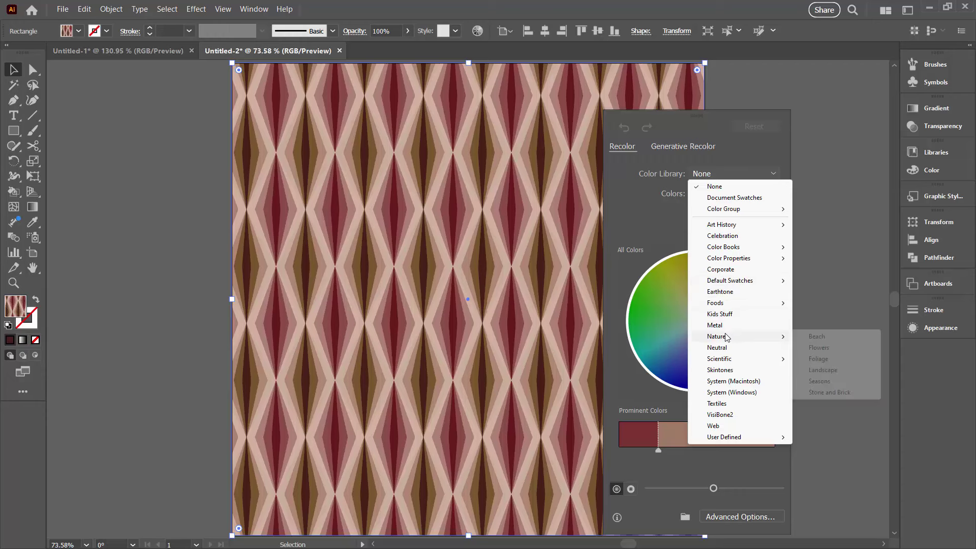
left_click(817, 336)
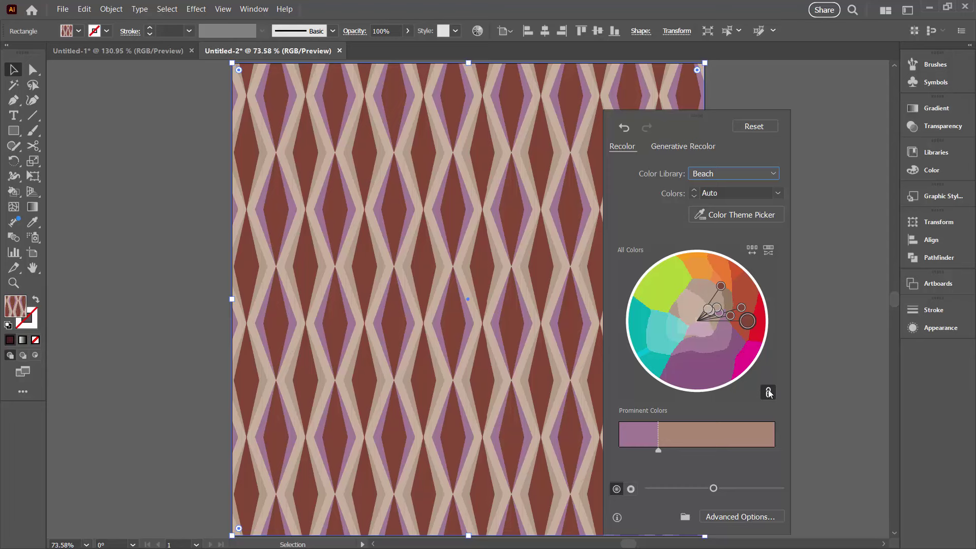
Step: Randomly shuffle the color order of the Beach-colored pattern several times, keep the last variation and deselect the square
left_click(753, 252)
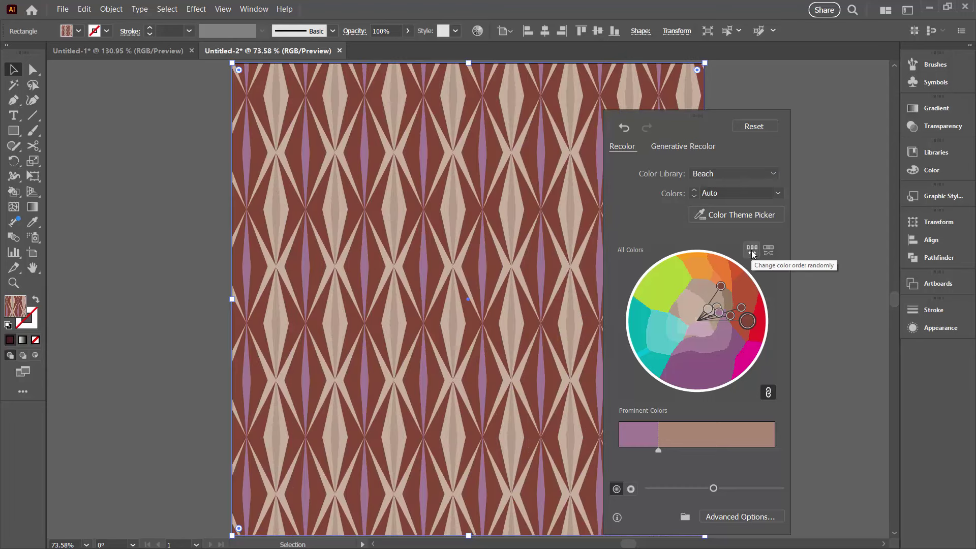
left_click(752, 251)
left_click(753, 252)
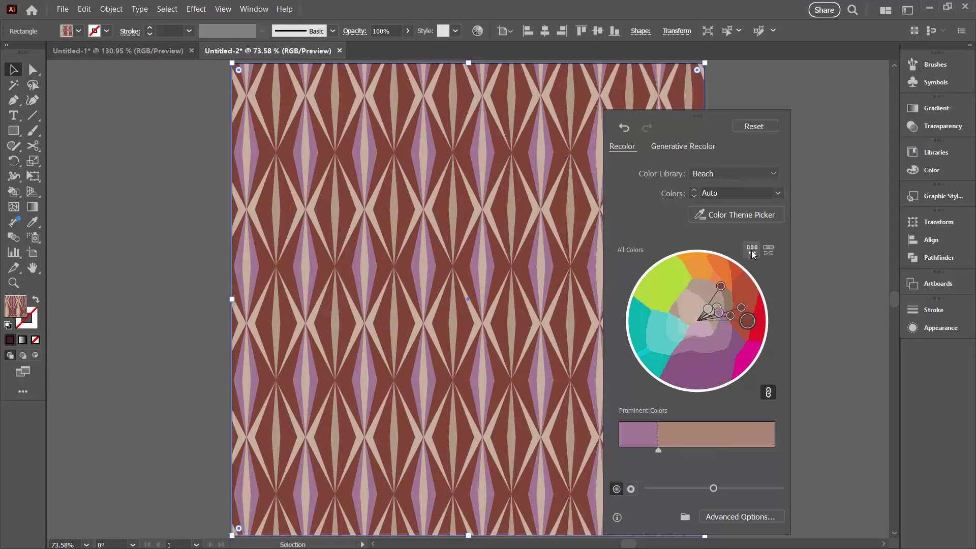
left_click(753, 253)
left_click(753, 253)
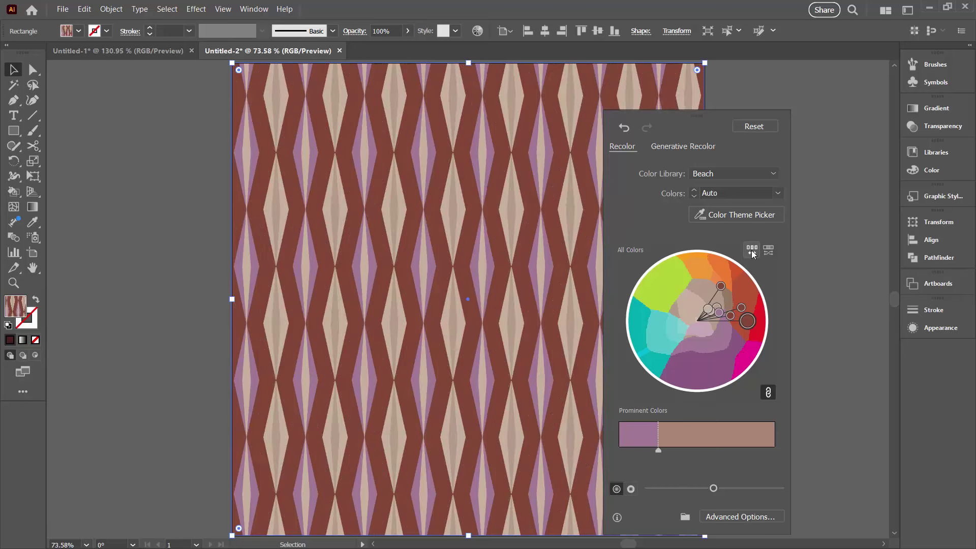
left_click(752, 252)
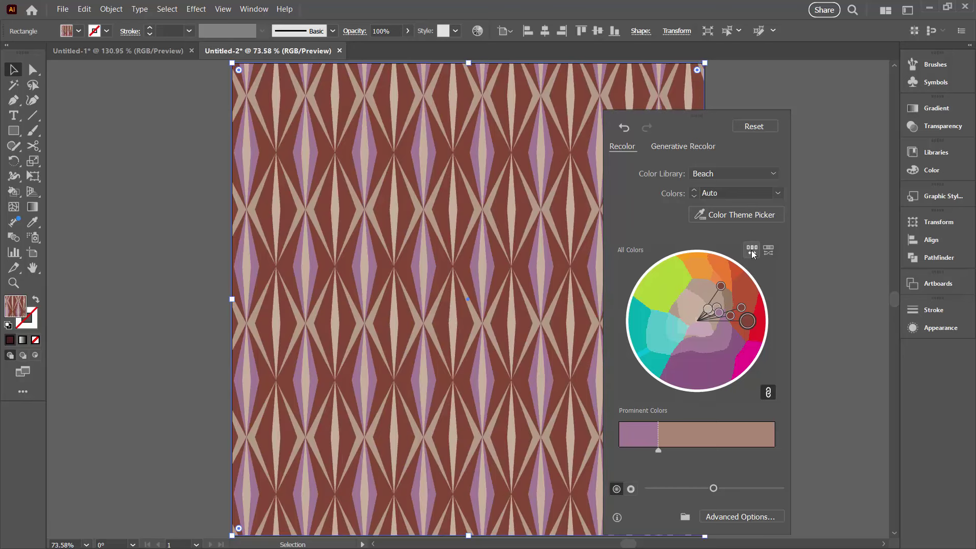
left_click(753, 252)
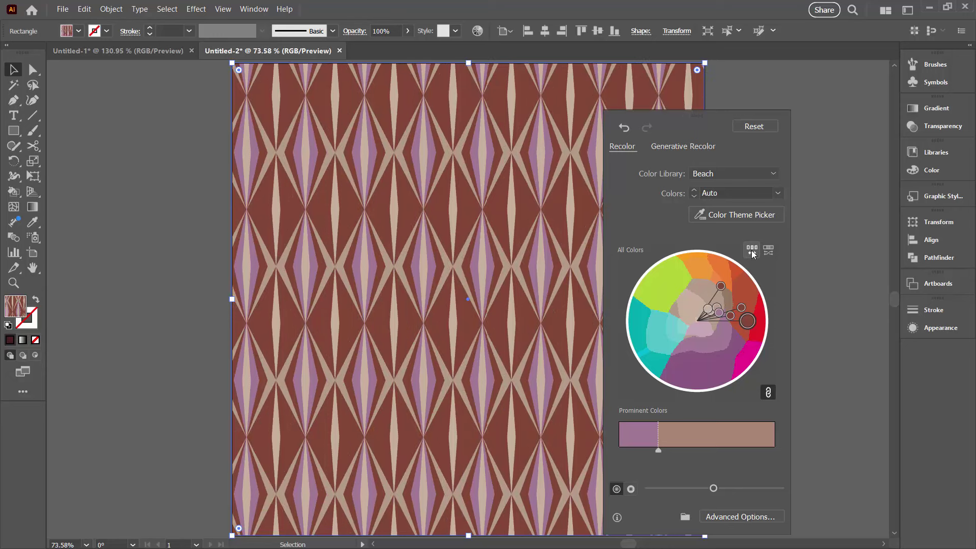
left_click(753, 253)
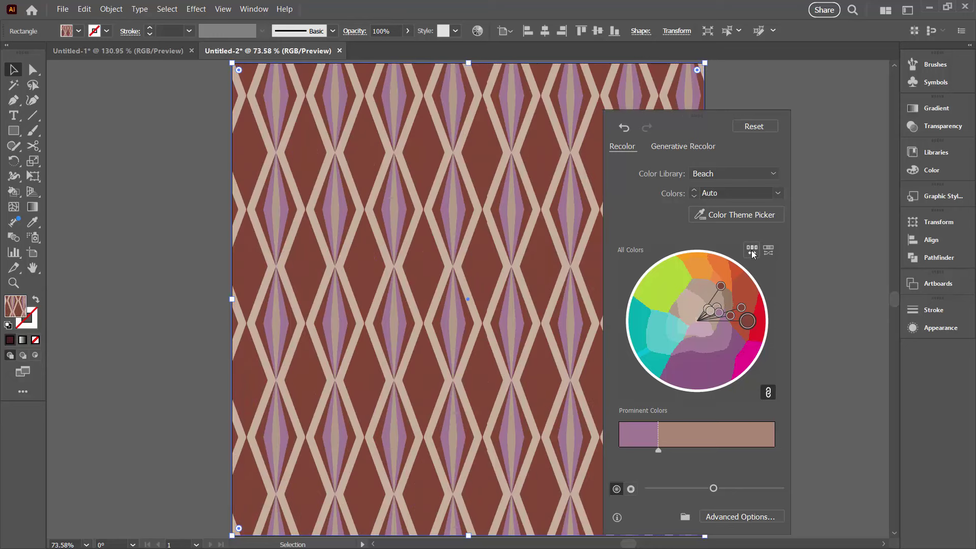
left_click(753, 252)
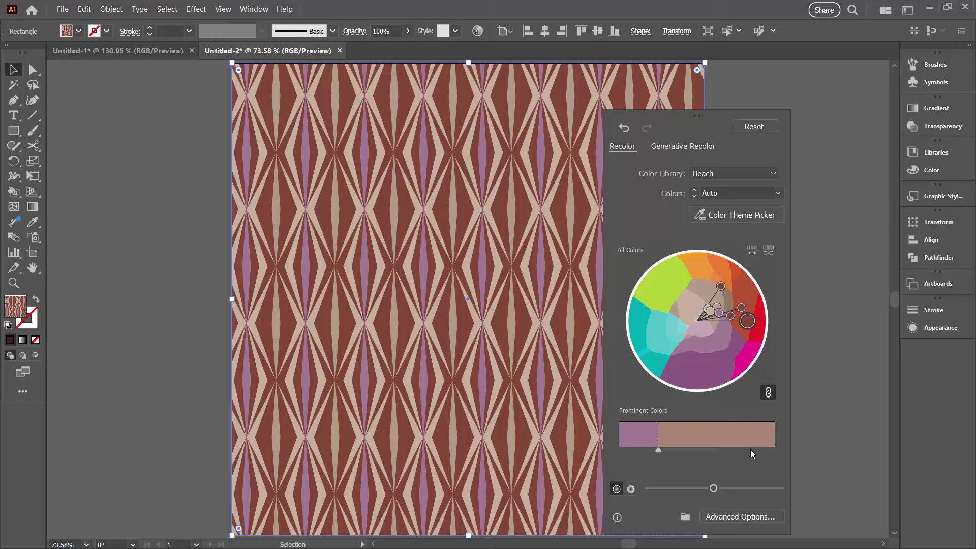
left_click(167, 215)
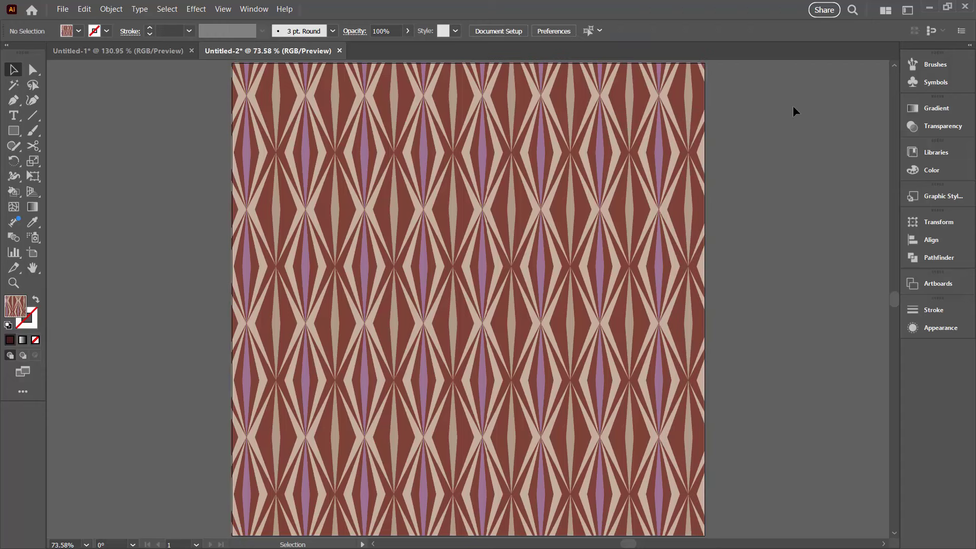
Step: Reselect the square, display the swatches and compare the outlined, outline-free and recolored patterns on it
left_click(558, 126)
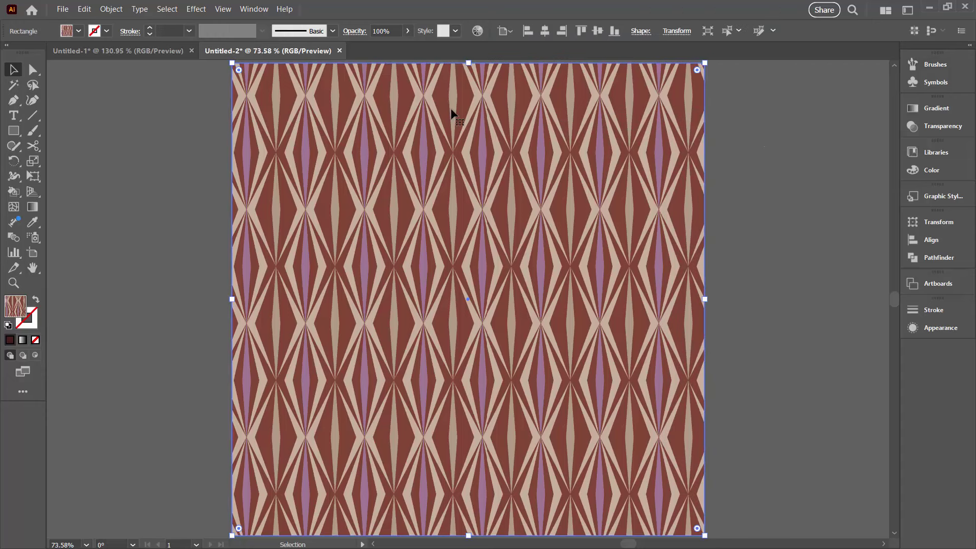
left_click(253, 9)
left_click(308, 540)
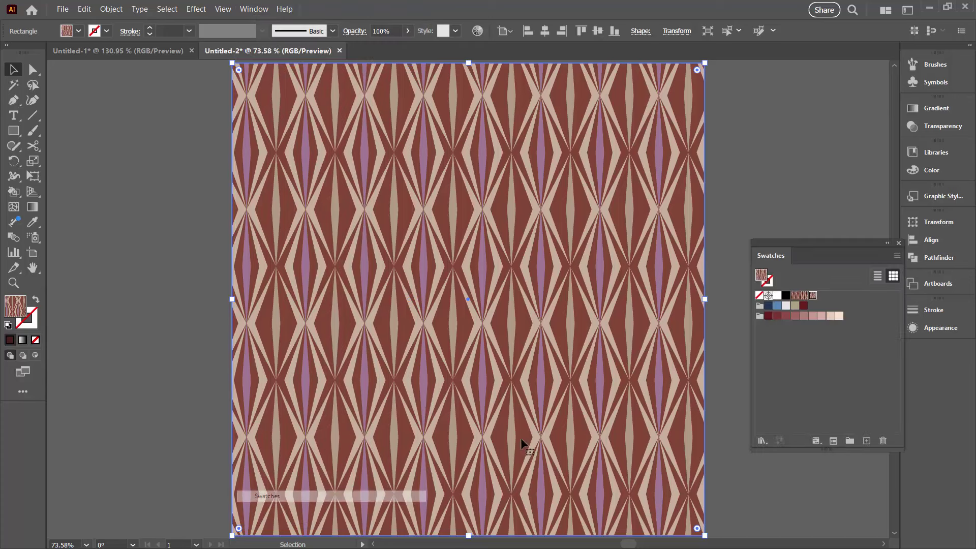
left_click(794, 296)
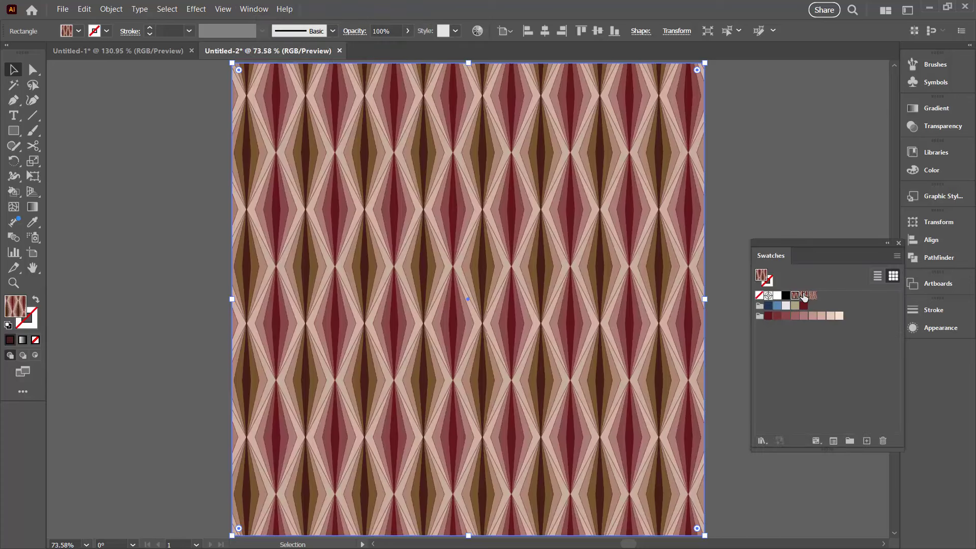
left_click(804, 296)
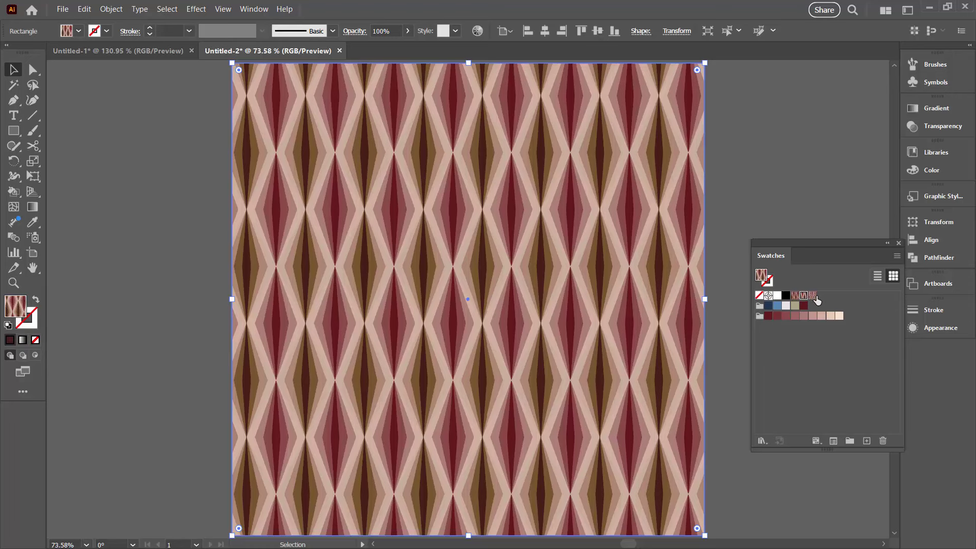
left_click(812, 296)
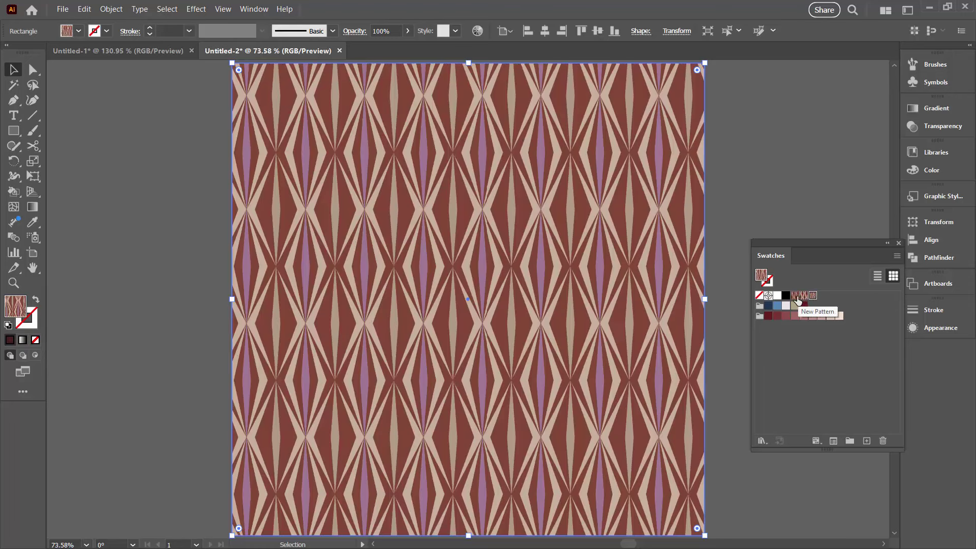
Step: Fill the square with the outlined diamond pattern and start recoloring it, clearing the swatch display out of the way
left_click(793, 297)
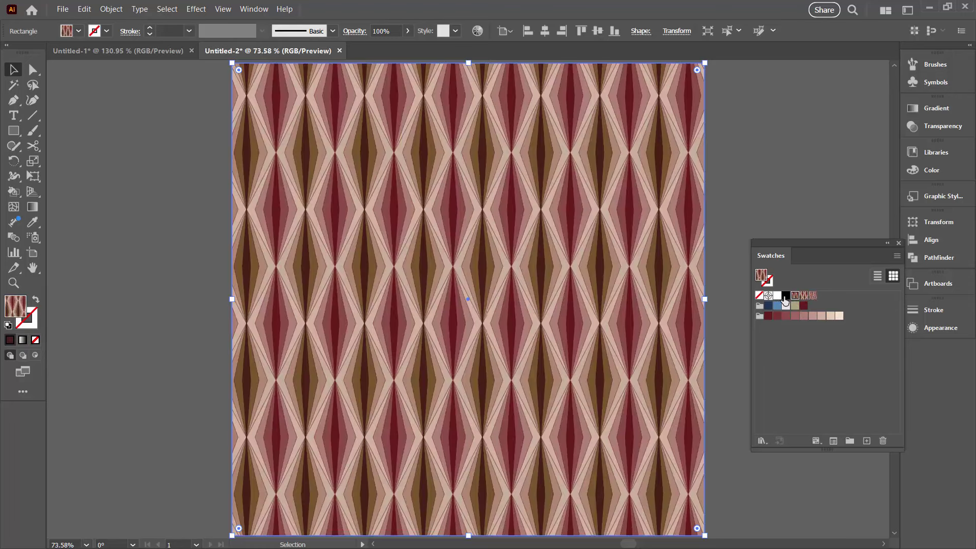
left_click(477, 32)
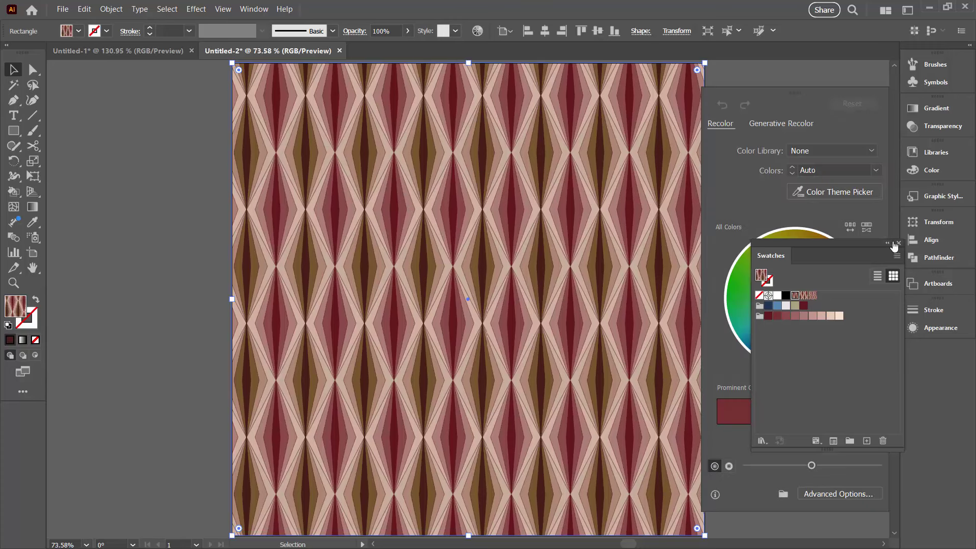
left_click(898, 242)
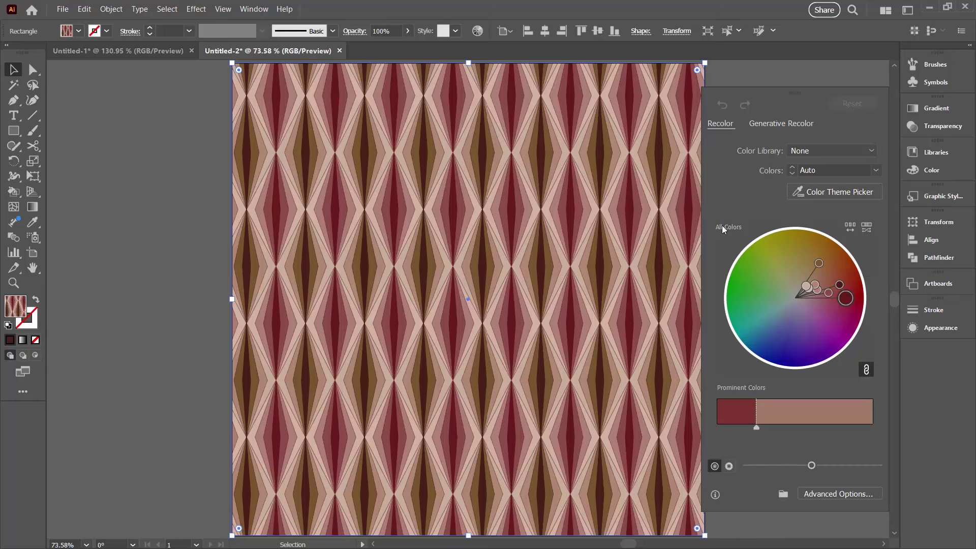
Step: Randomly shuffle the color order of the outlined pattern repeatedly until a variation with dark red diamonds alternating with beige ones comes up
left_click(849, 229)
left_click(849, 229)
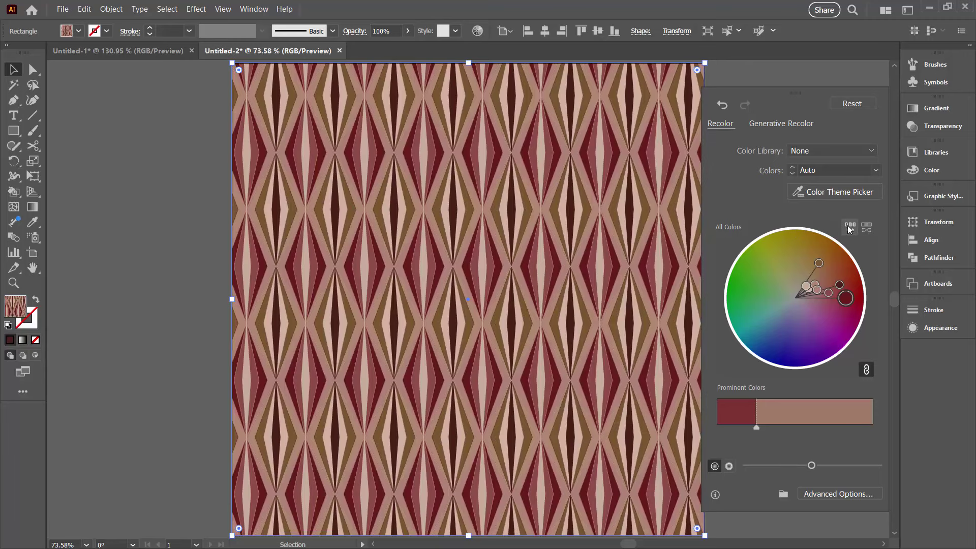
left_click(849, 229)
left_click(849, 229)
left_click(848, 229)
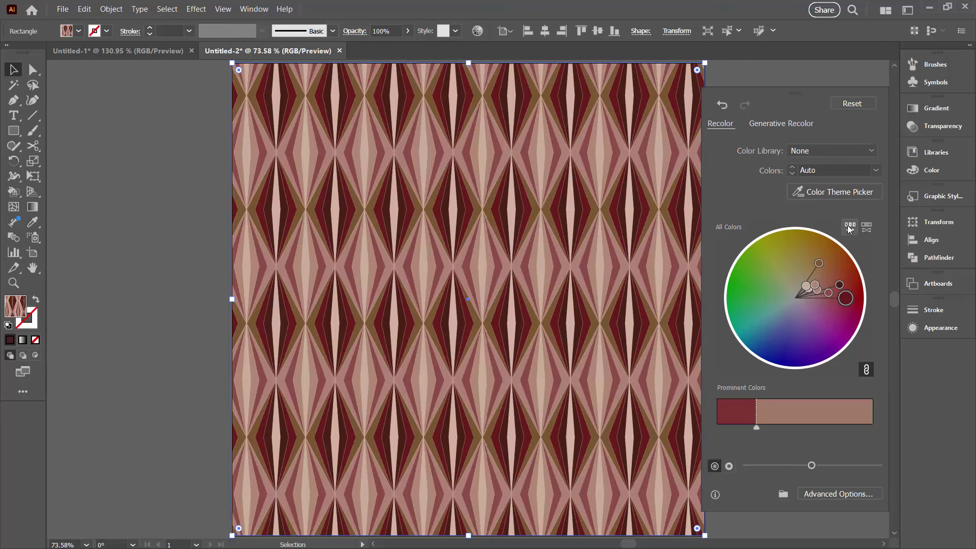
left_click(848, 228)
left_click(849, 229)
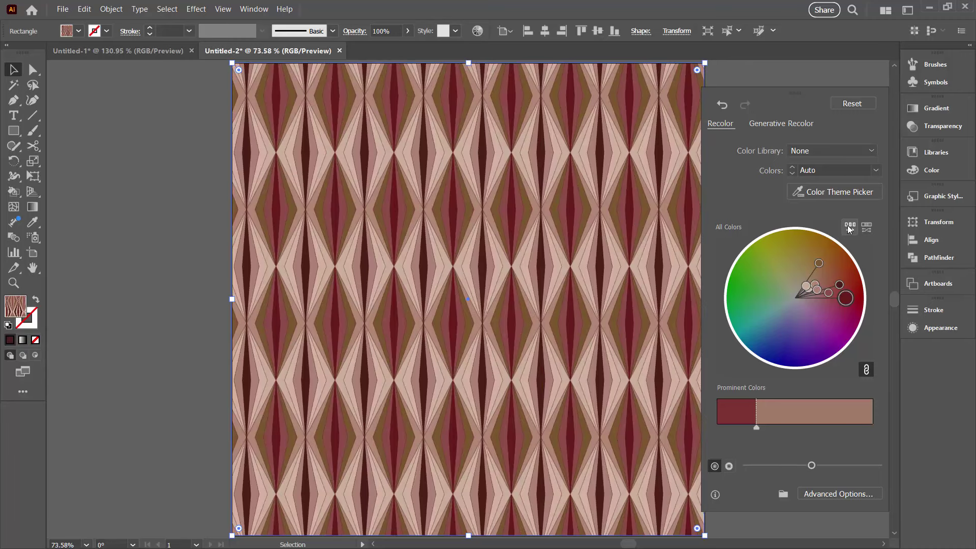
left_click(849, 228)
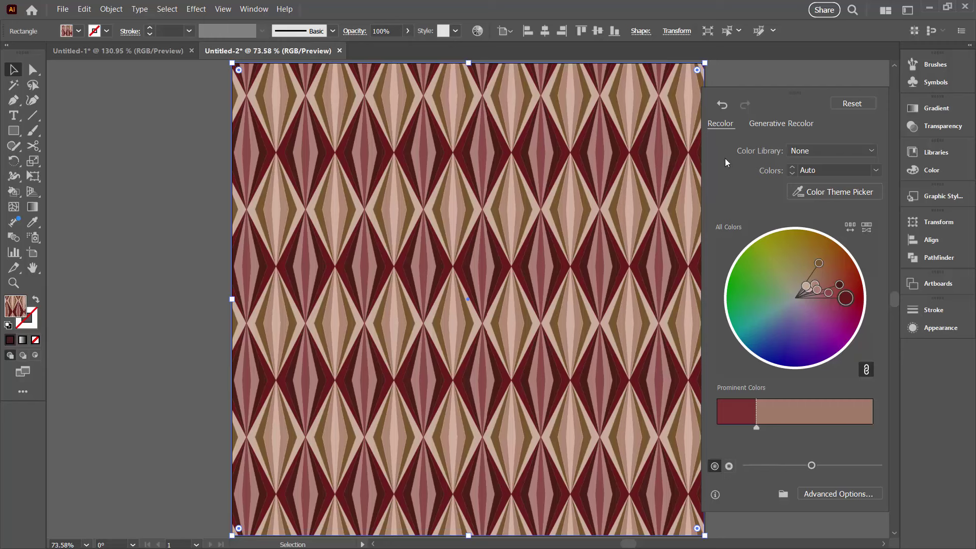
Step: Step back through the last two color shuffles, restore the final variation, and deselect the square to keep it
left_click(721, 104)
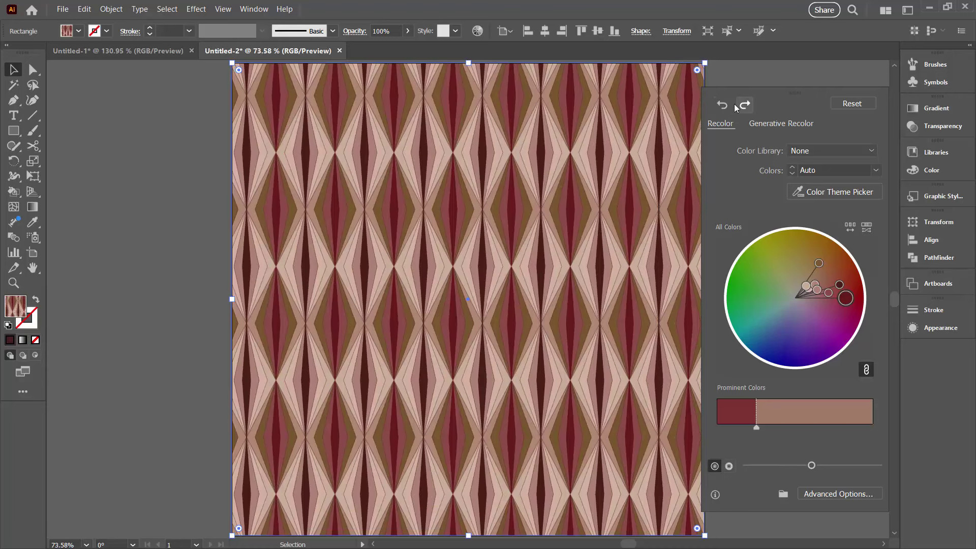
left_click(721, 105)
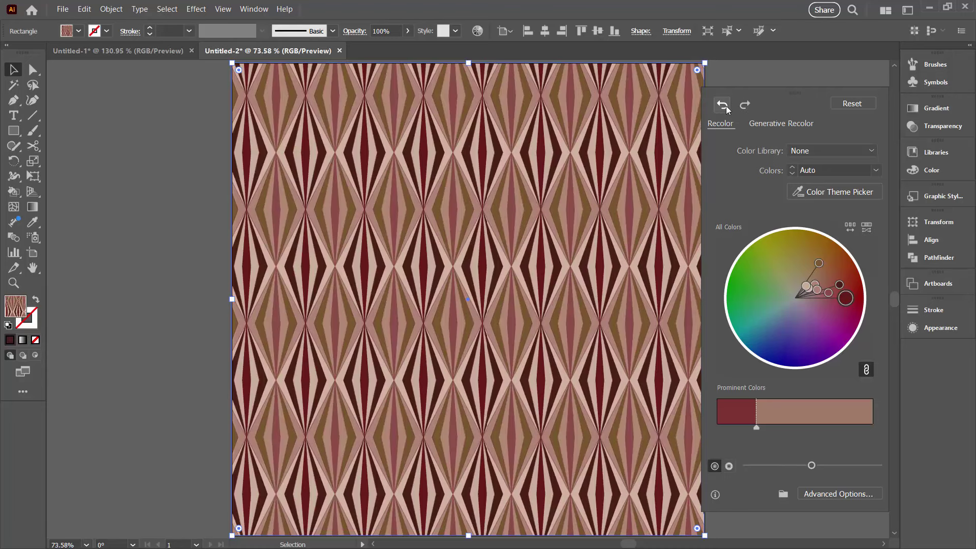
left_click(743, 106)
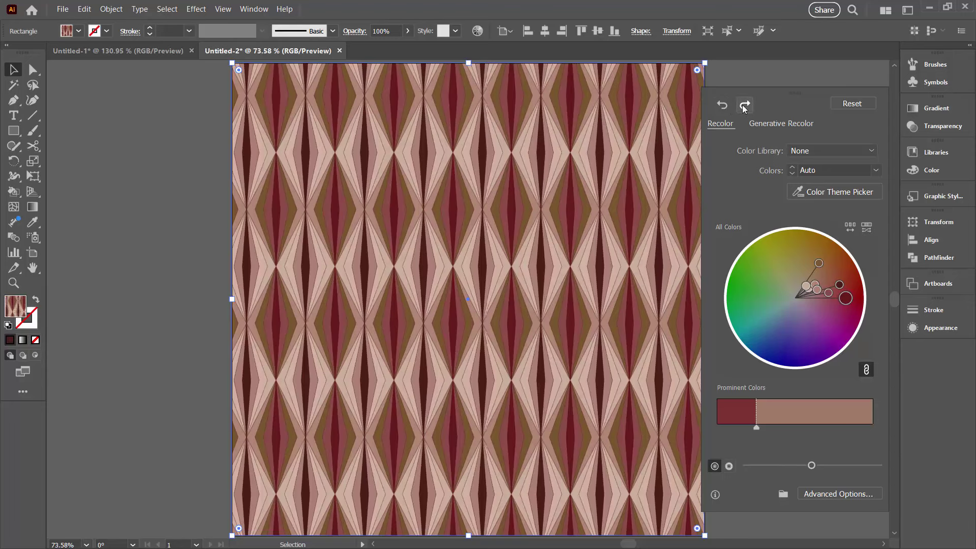
left_click(743, 107)
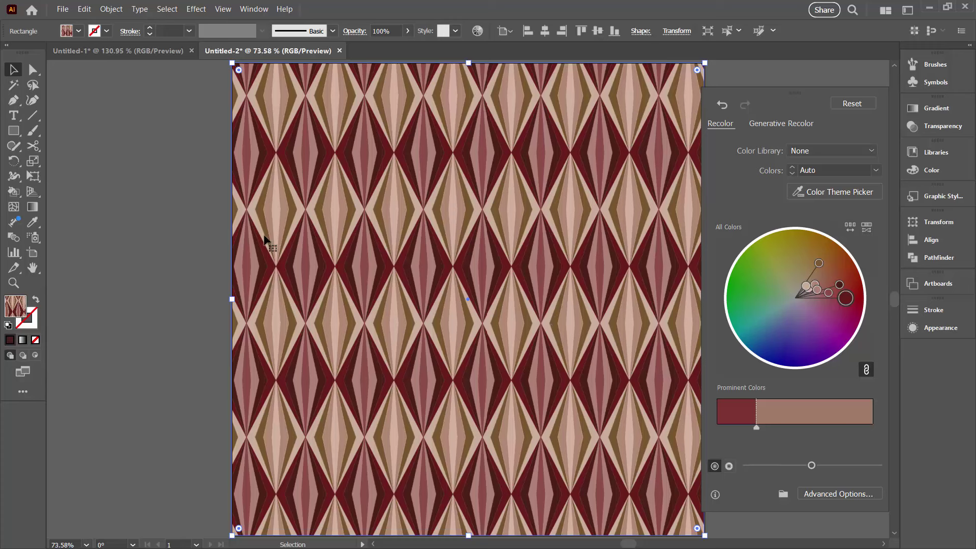
left_click(144, 175)
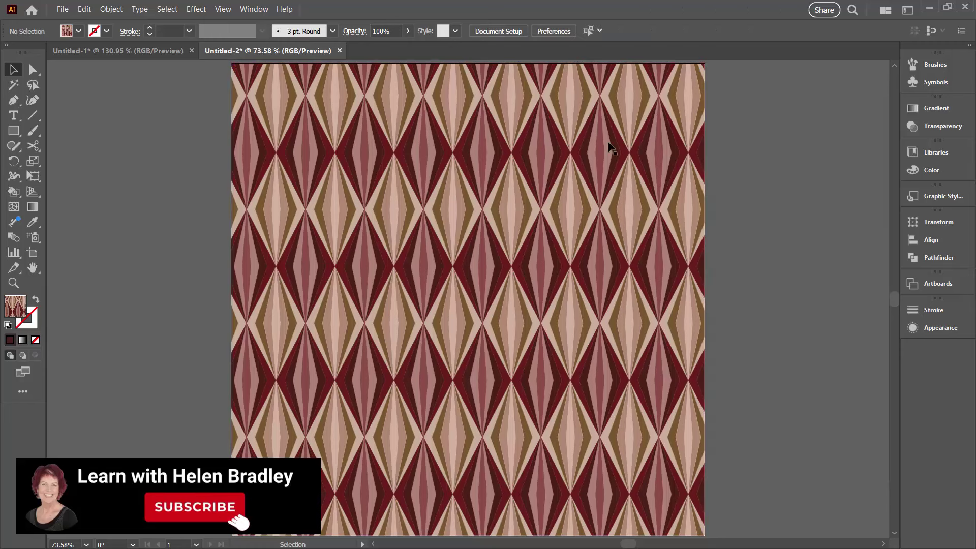
Step: Display the swatches, compare all four diamond patterns on the reselected square, and deselect it with New Pattern 4 applied
left_click(257, 9)
left_click(392, 495)
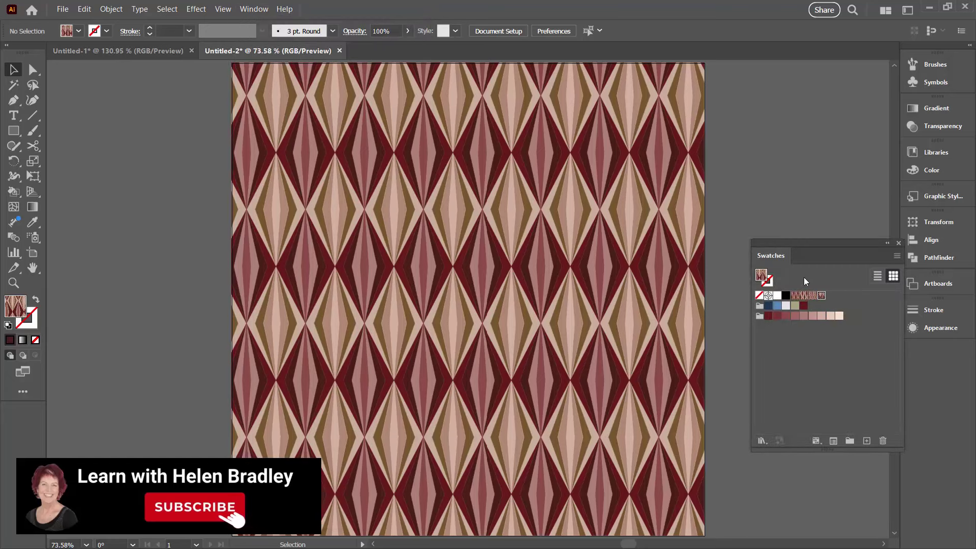
key("ctrl+a")
left_click(796, 297)
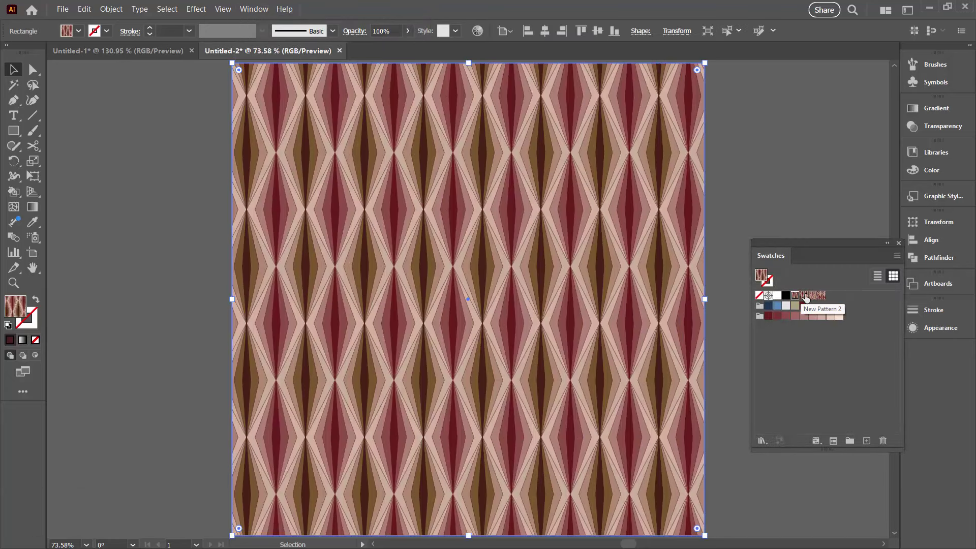
left_click(801, 298)
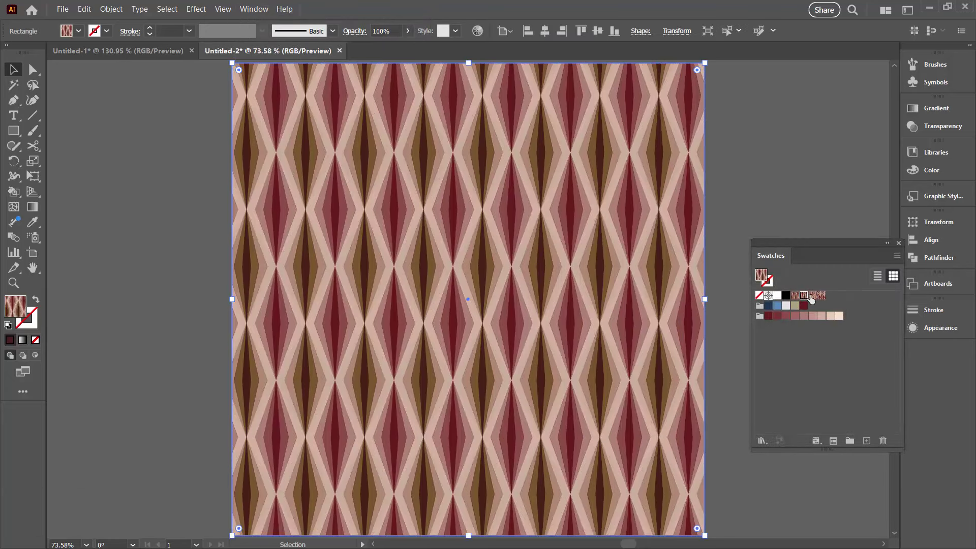
left_click(812, 296)
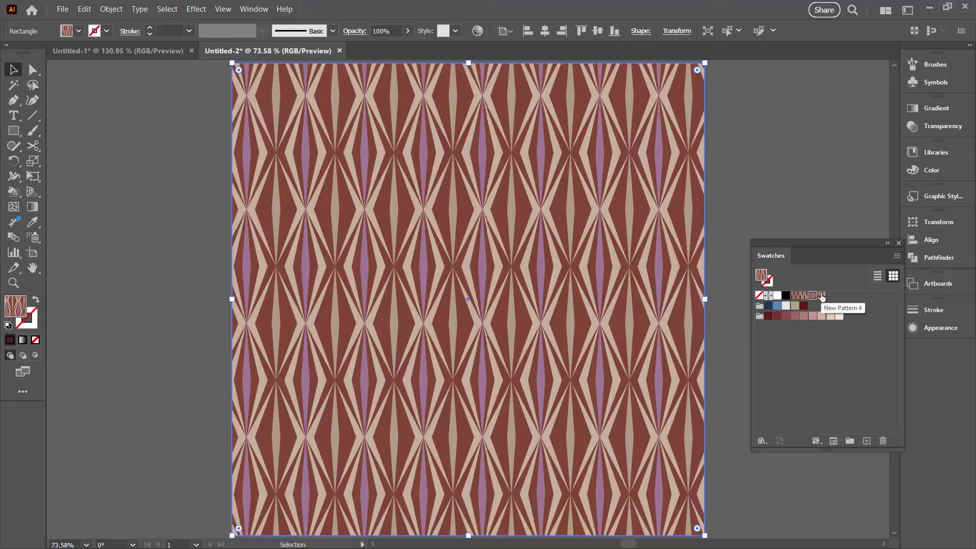
left_click(821, 296)
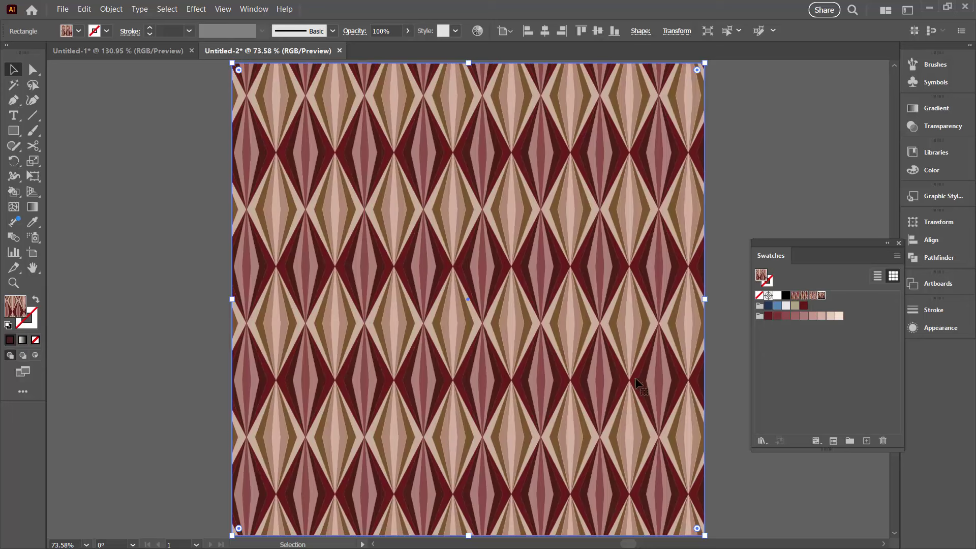
left_click(728, 380)
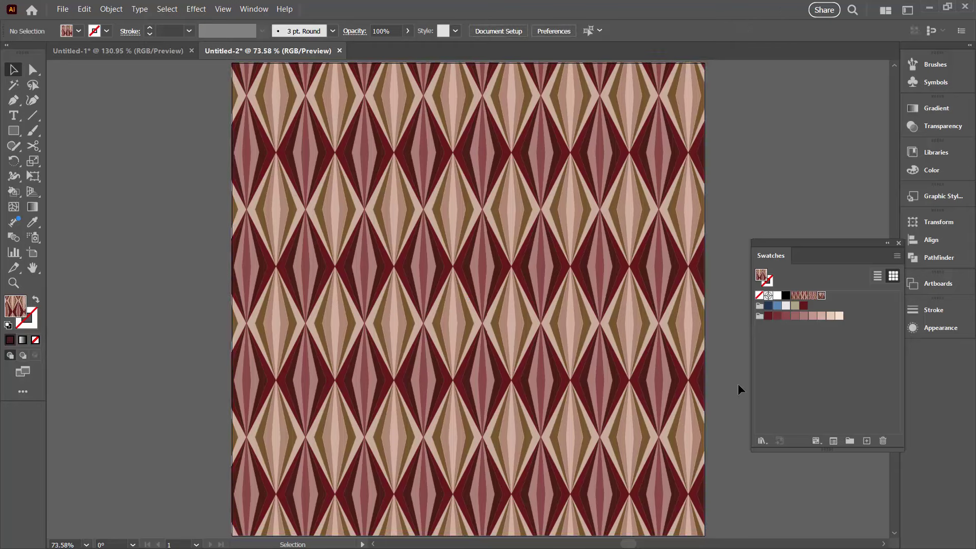